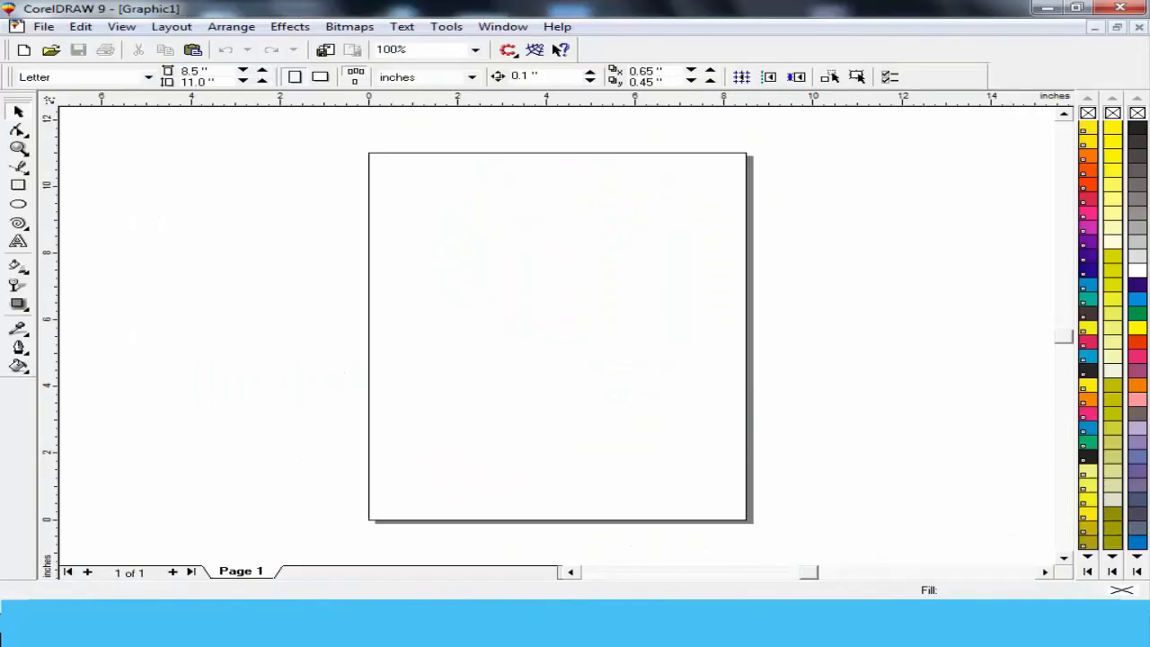
# Step: Draw an outer ellipse about 6.24 by 6.5 inches on the page and an inner one about 4.88 by 5.26 inches, centred within it
pyautogui.click(18, 204)
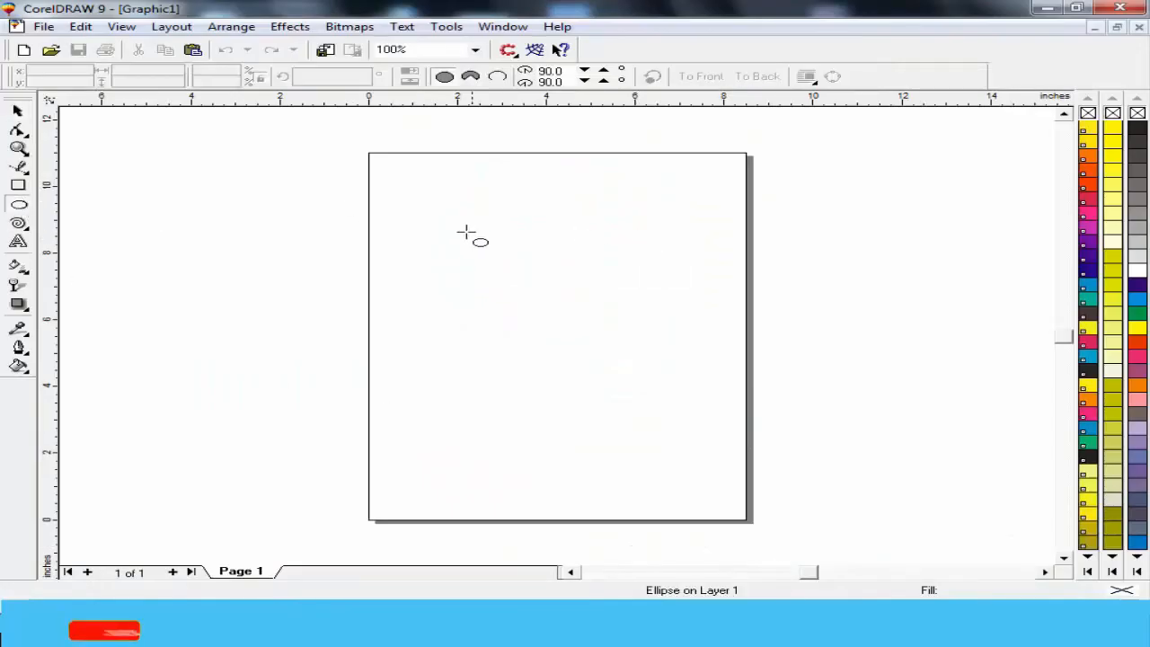
pyautogui.moveTo(431, 202); pyautogui.dragTo(709, 419)
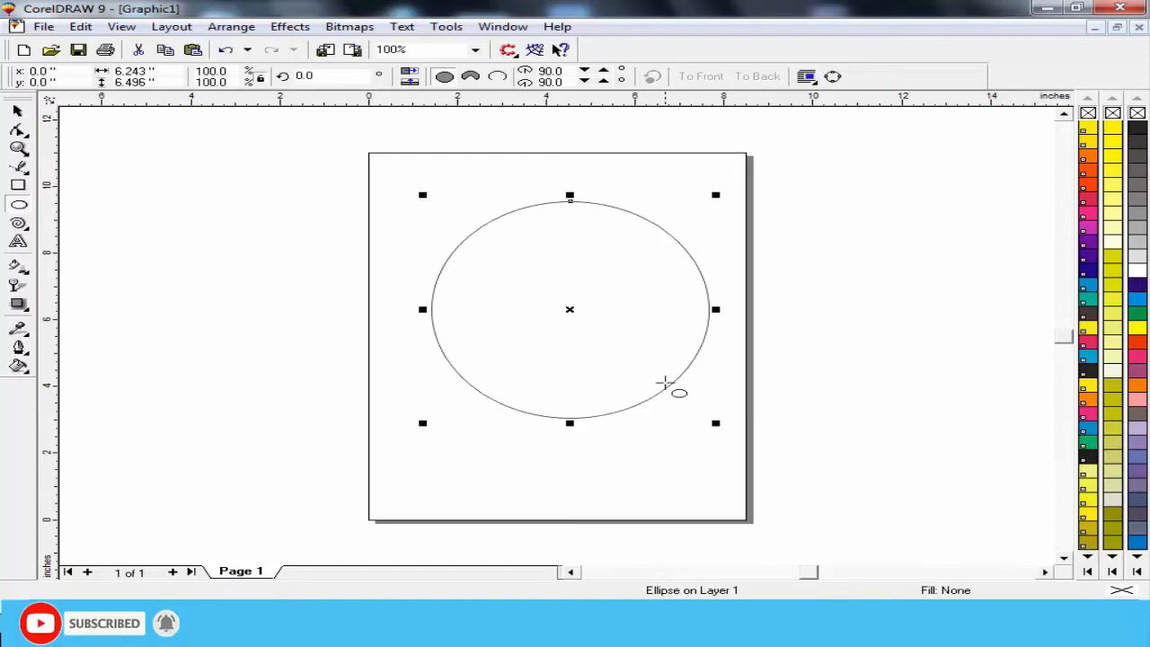
pyautogui.moveTo(569, 313); pyautogui.dragTo(537, 311)
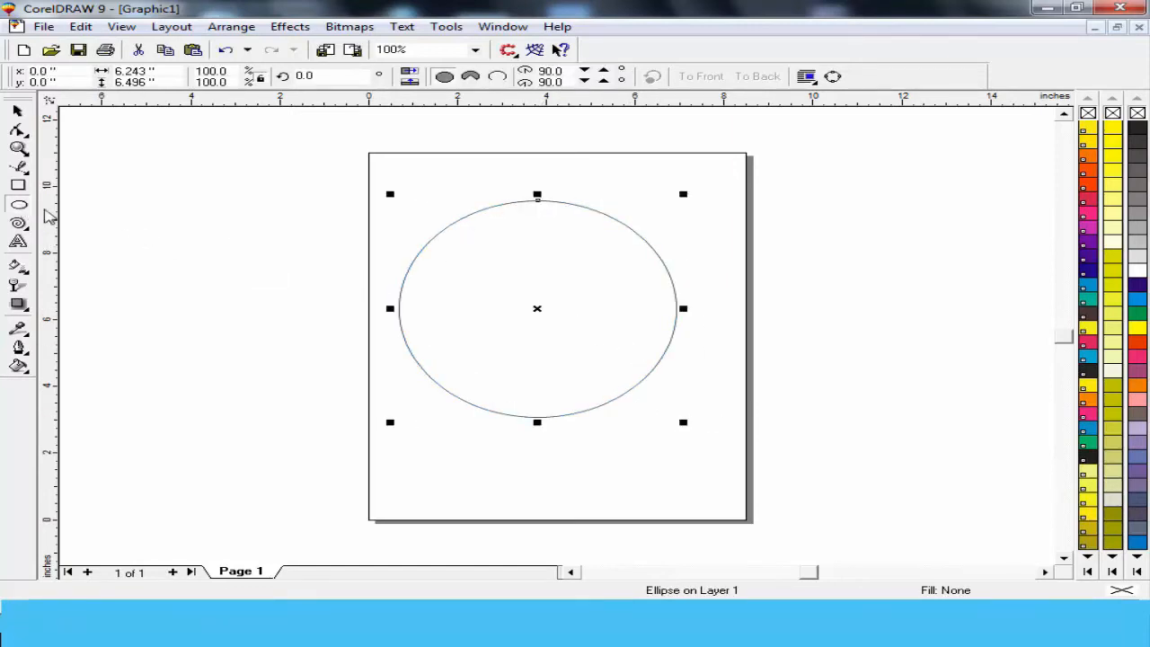
pyautogui.moveTo(463, 234); pyautogui.dragTo(680, 409)
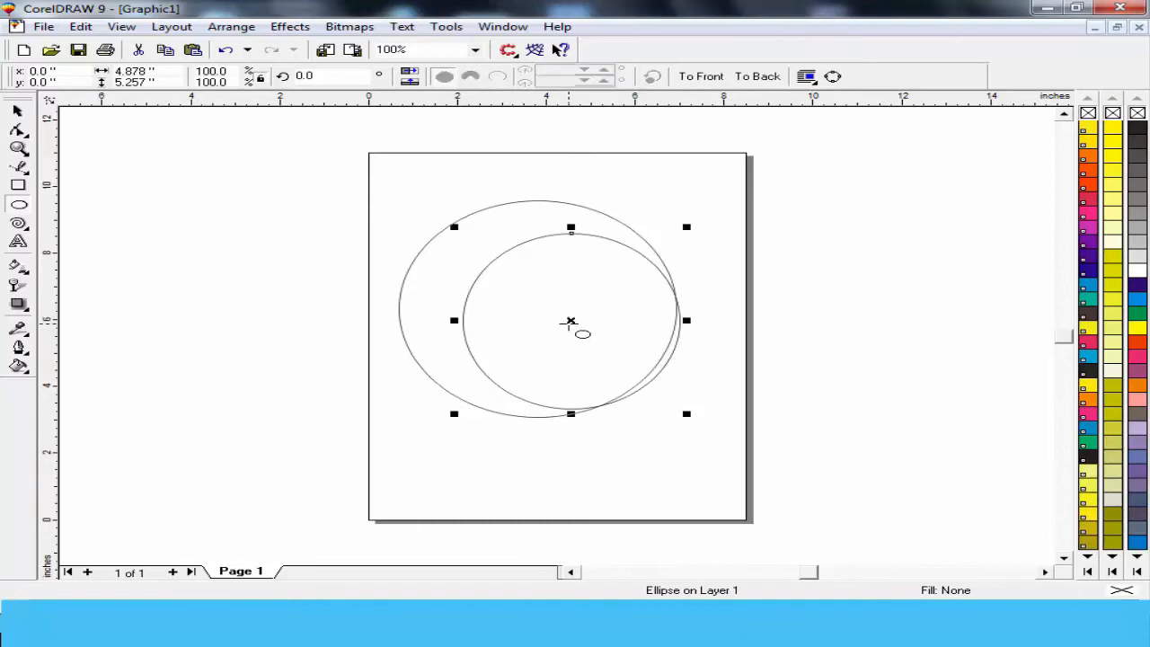
pyautogui.moveTo(571, 318); pyautogui.dragTo(537, 308)
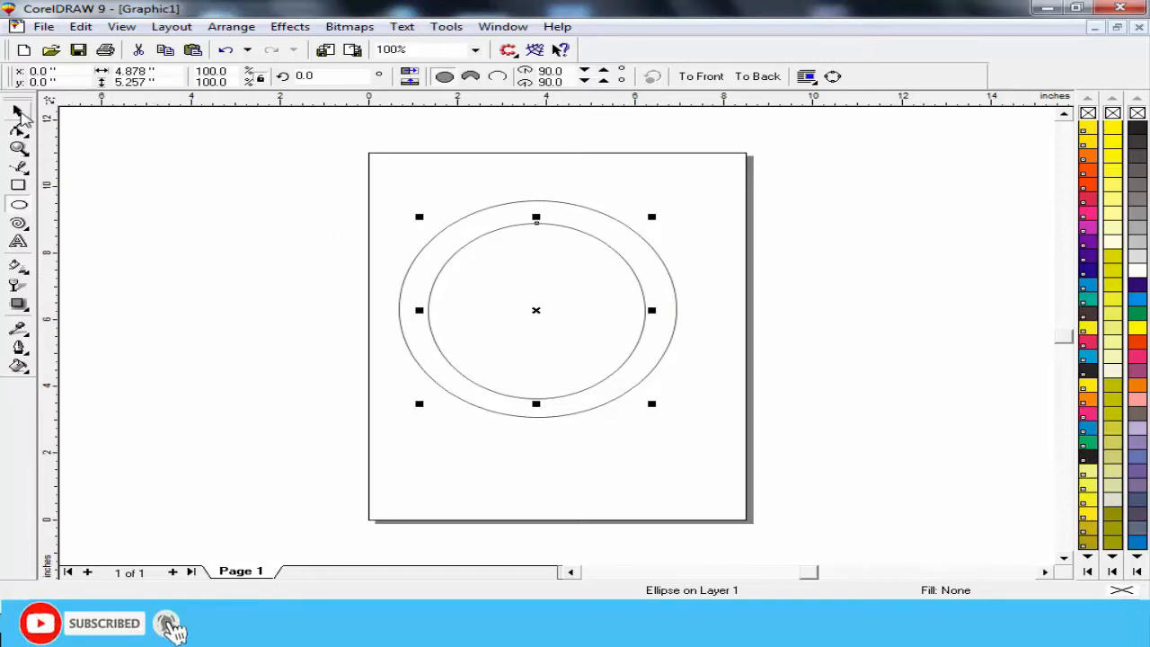
# Step: Resize the outer ellipse to about 6.17 by 6.57 inches to even out the ring around the inner ellipse
pyautogui.click(18, 110)
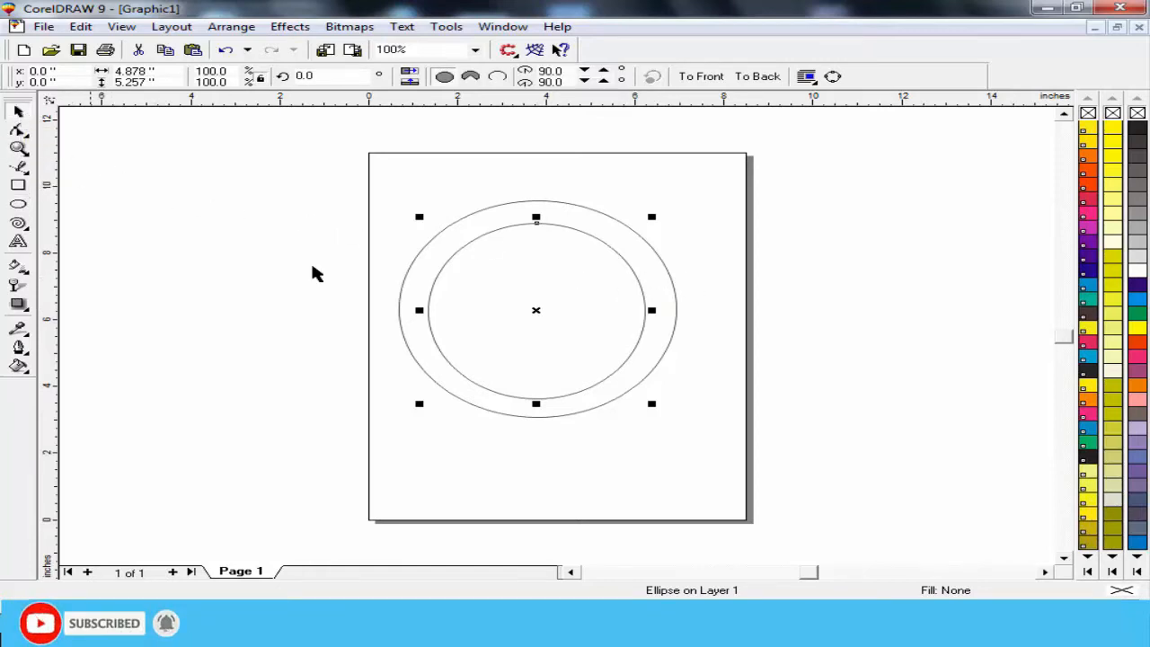
pyautogui.click(674, 283)
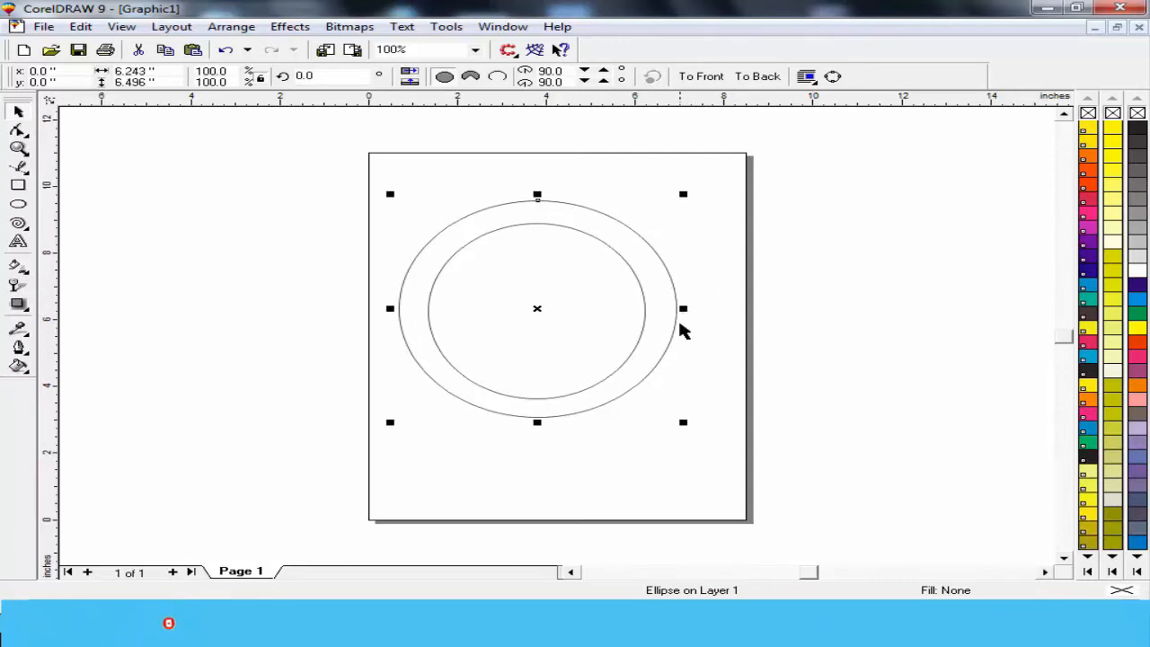
pyautogui.moveTo(538, 424); pyautogui.dragTo(537, 429)
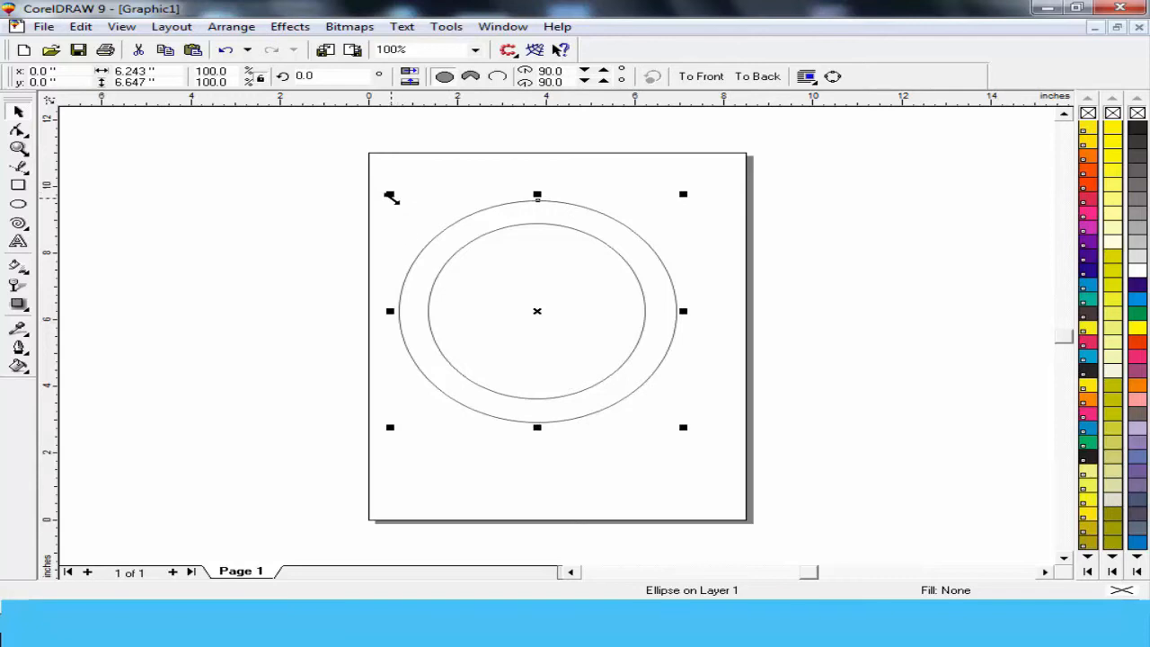
pyautogui.moveTo(389, 195); pyautogui.dragTo(386, 196)
pyautogui.moveTo(683, 428); pyautogui.dragTo(679, 422)
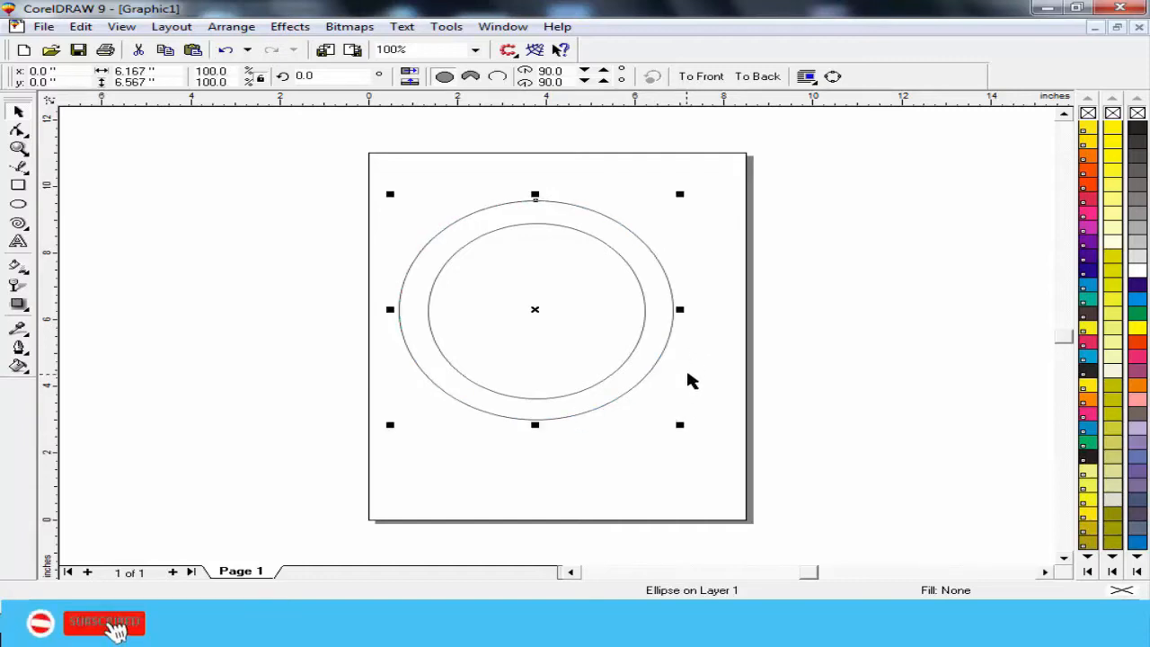
pyautogui.click(241, 171)
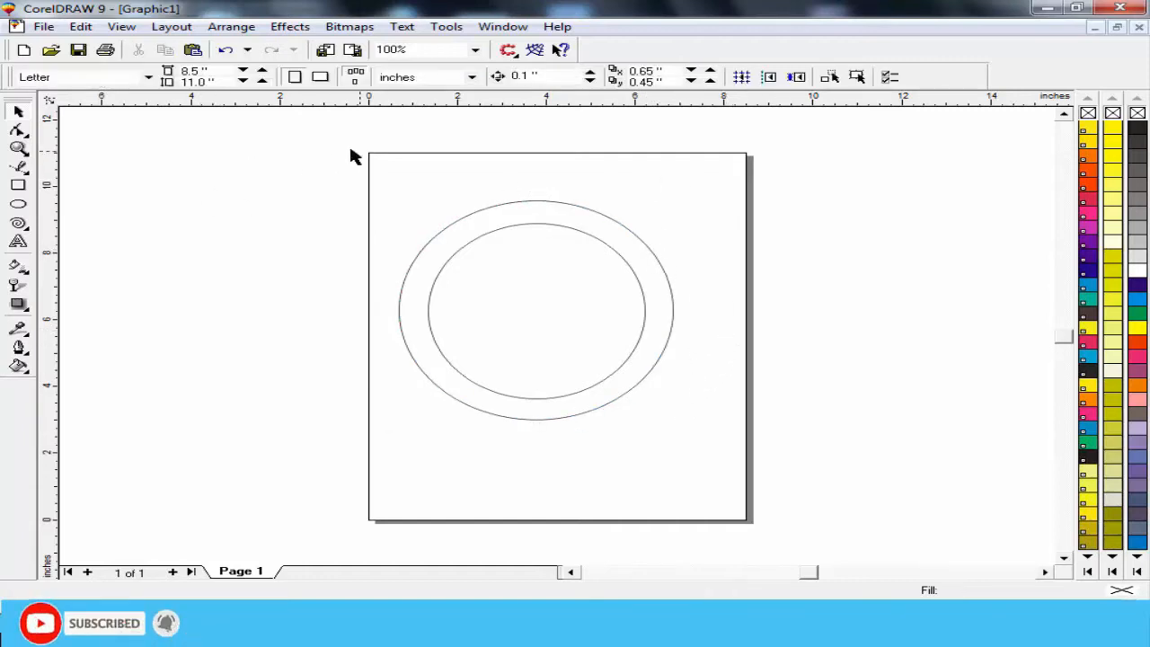
# Step: Align both ellipses horizontally on their centers with Align and Distribute
pyautogui.moveTo(702, 541); pyautogui.dragTo(747, 536)
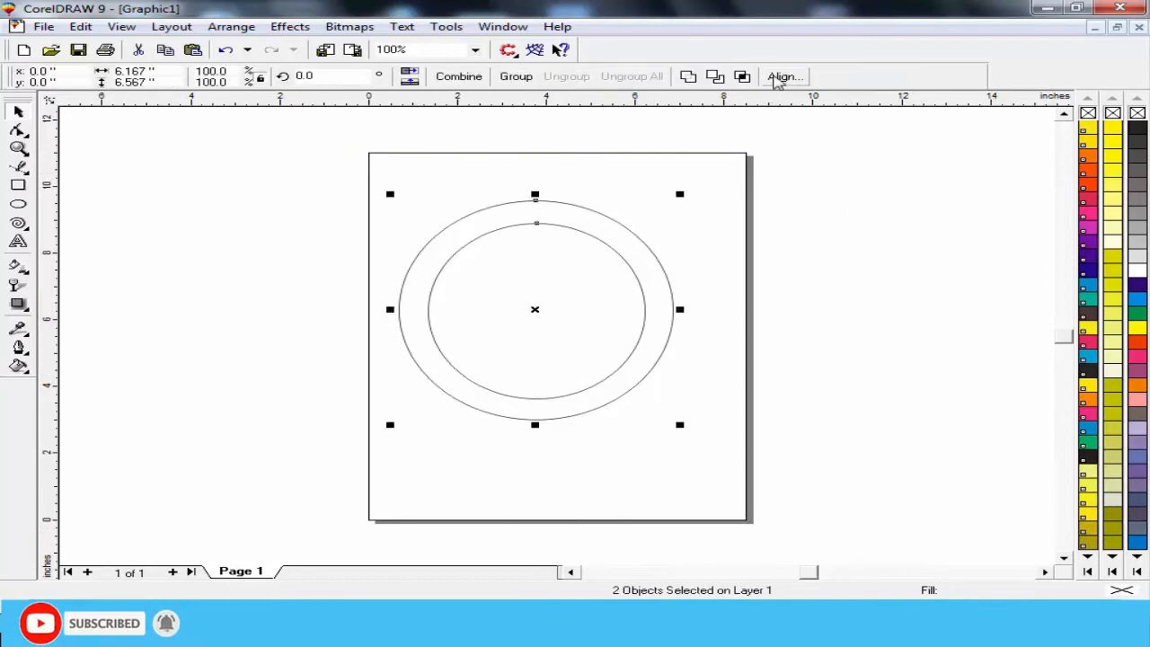
pyautogui.click(782, 78)
pyautogui.click(614, 278)
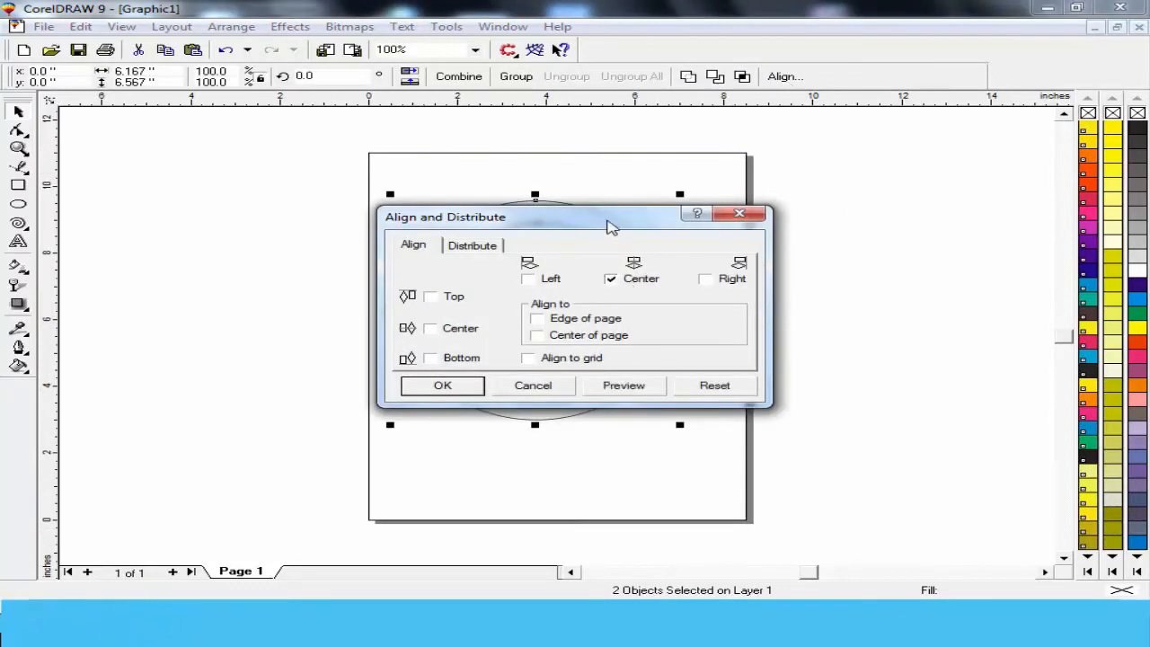
pyautogui.moveTo(614, 223); pyautogui.dragTo(1000, 151)
pyautogui.click(1011, 311)
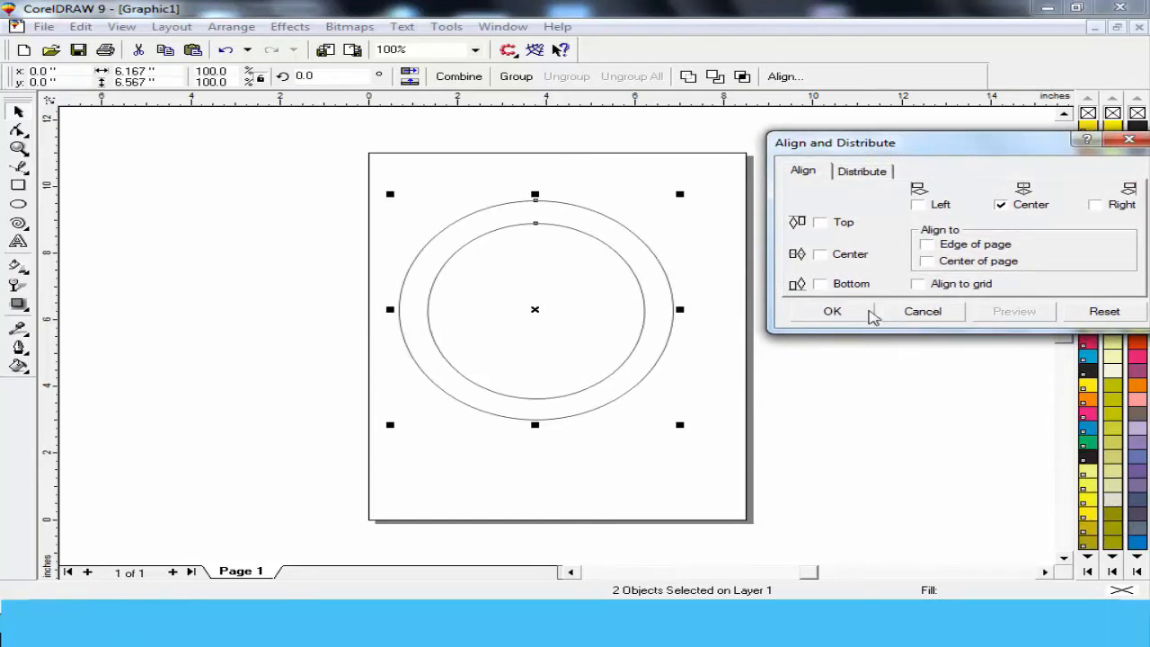
pyautogui.click(844, 312)
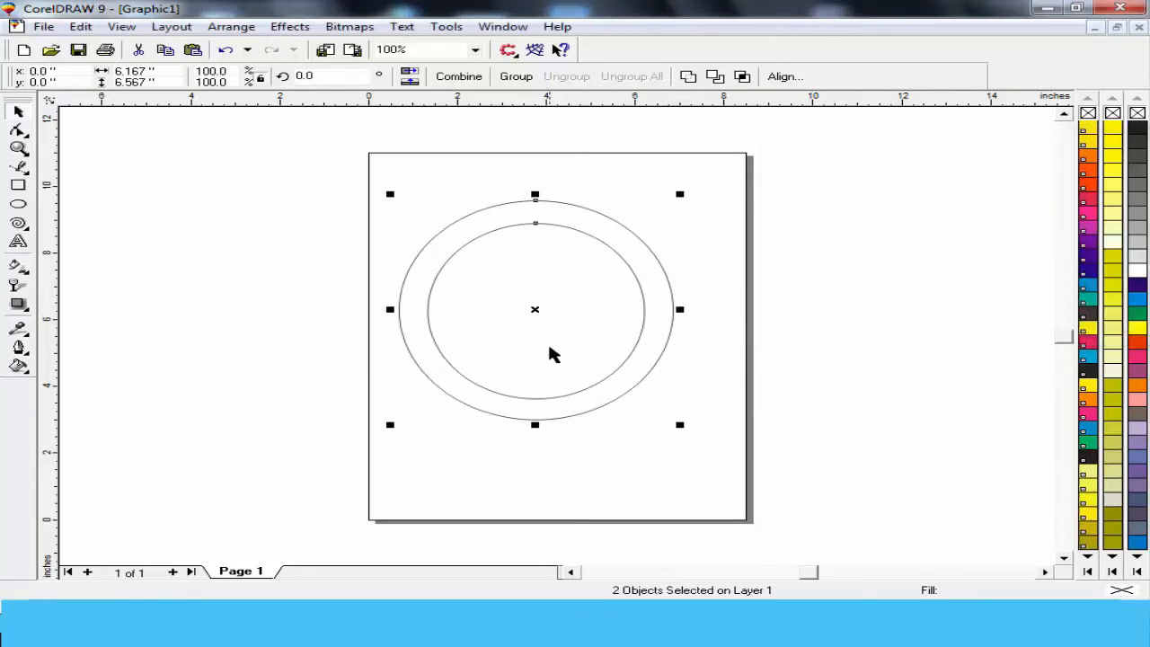
# Step: Switch to Windows Photo Viewer to examine the reference logo's shapes and colors, and return to the drawing
pyautogui.click(629, 271)
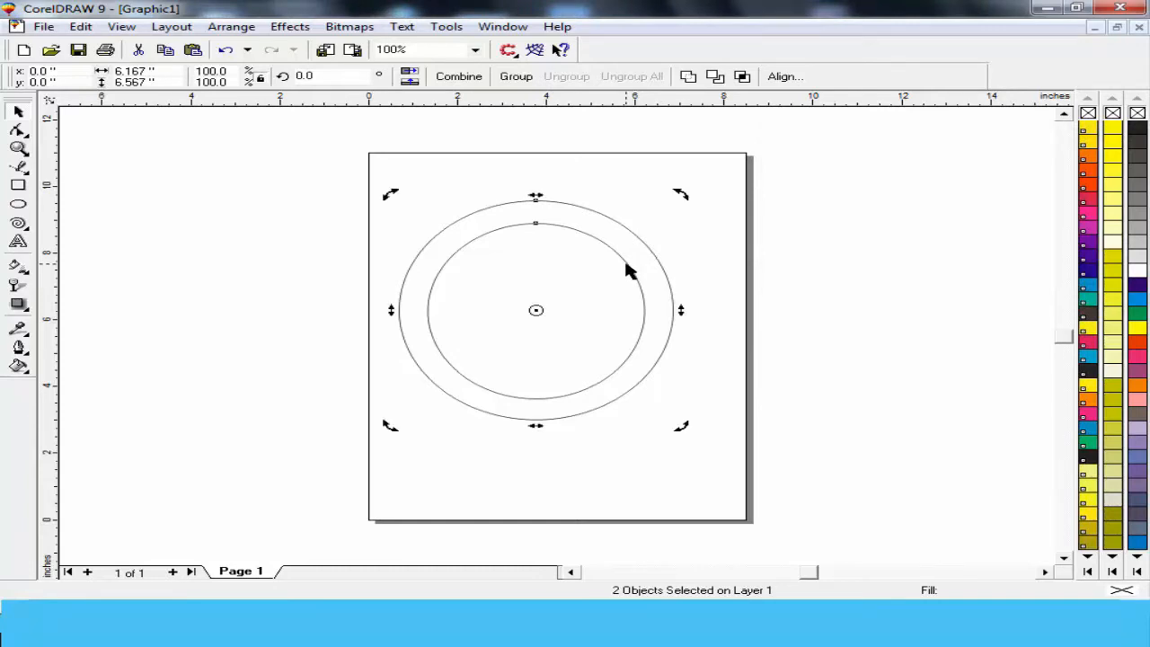
pyautogui.moveTo(865, 624)
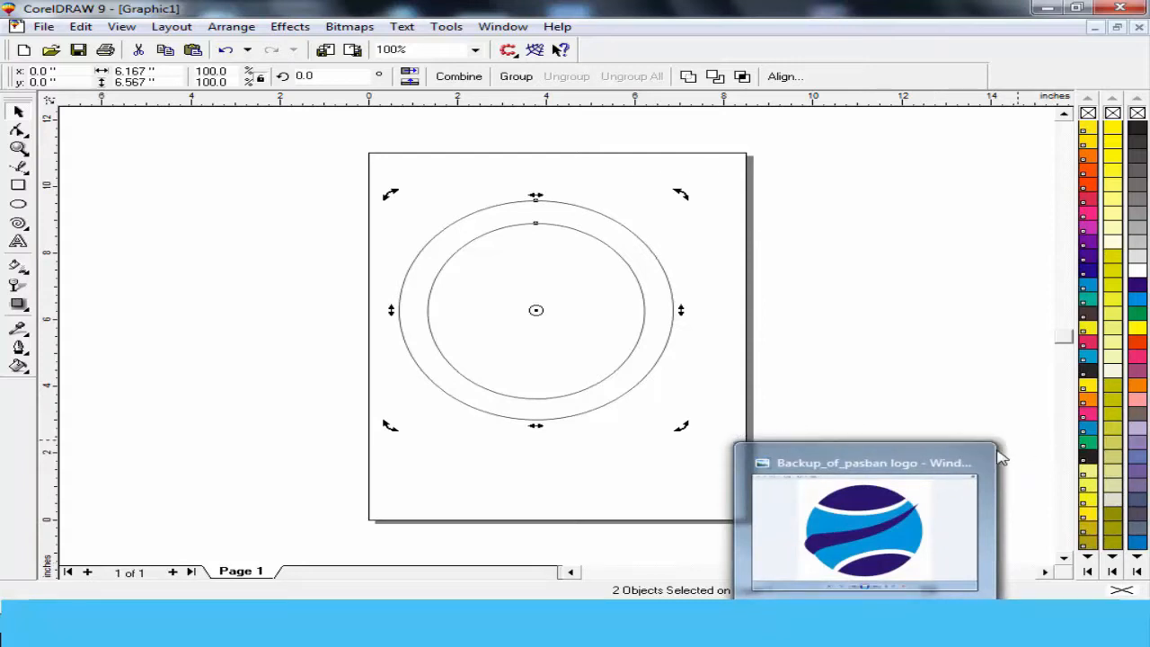
pyautogui.click(885, 560)
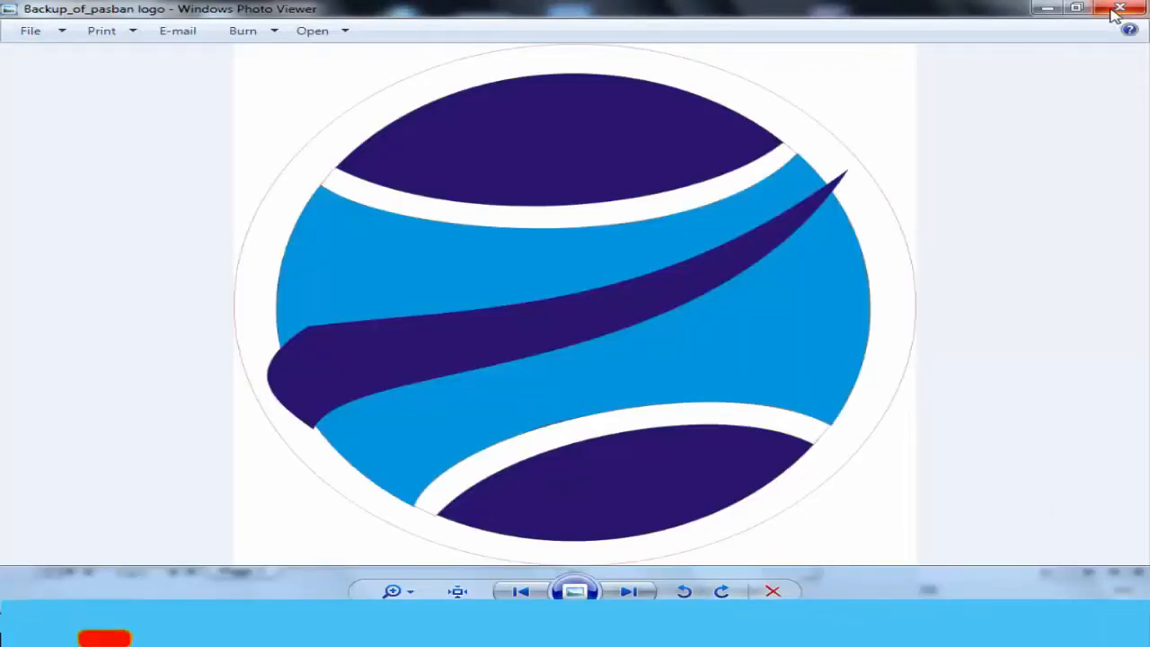
pyautogui.click(1047, 8)
# Step: Fill the inner ellipse with Blue
pyautogui.click(626, 322)
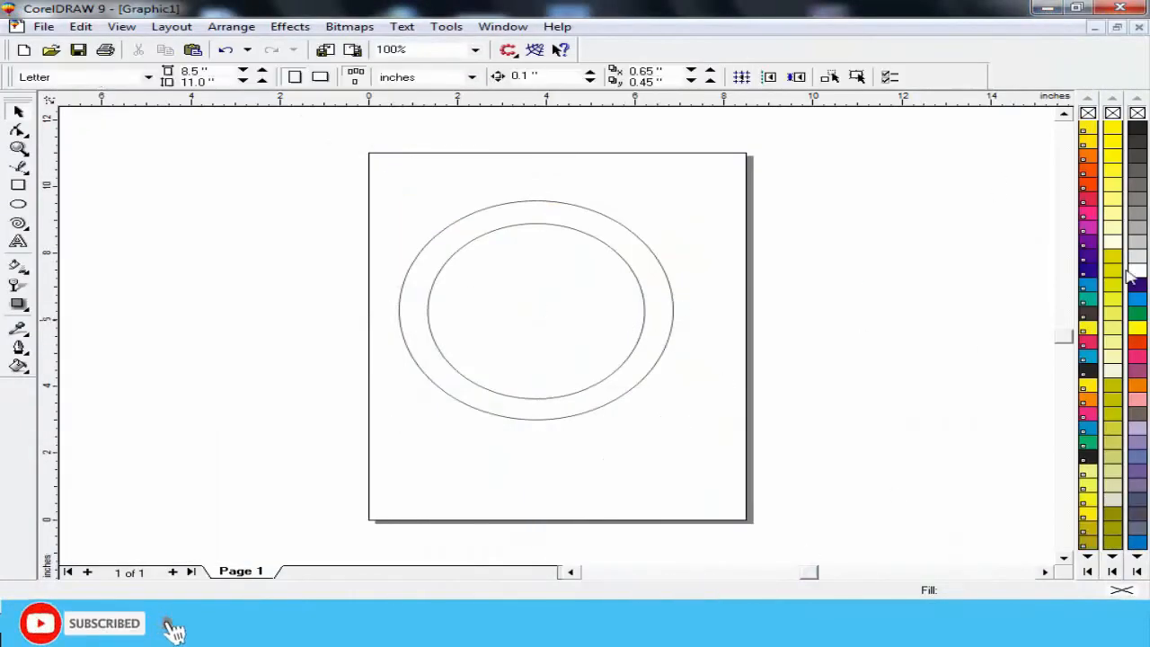
pyautogui.click(483, 232)
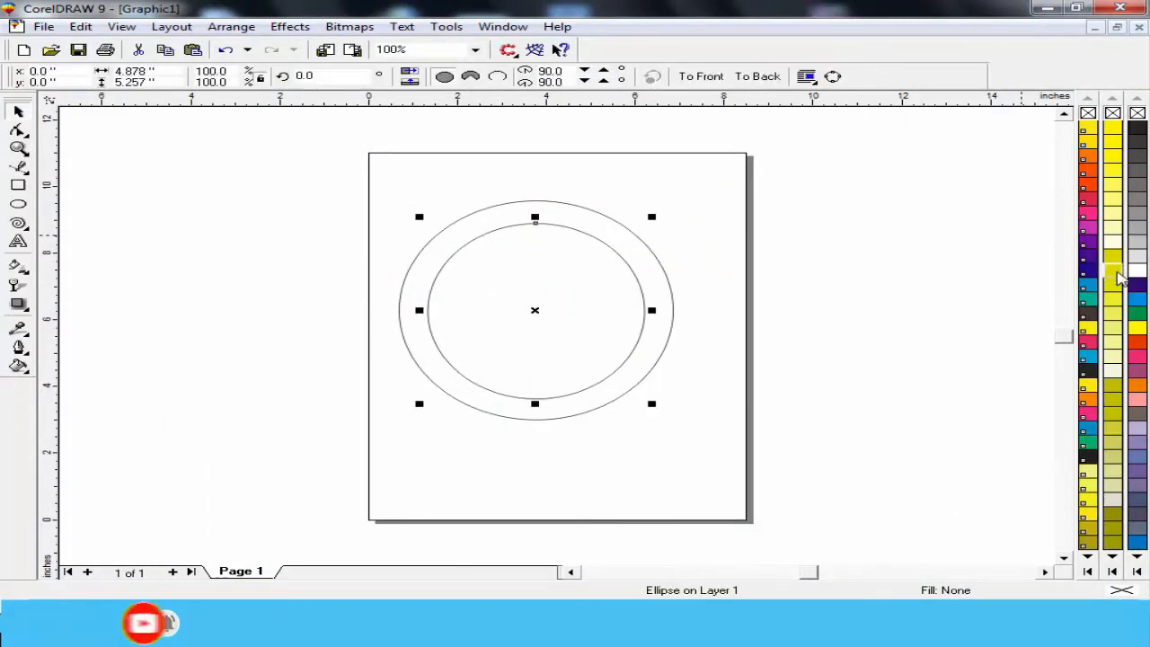
pyautogui.click(1137, 286)
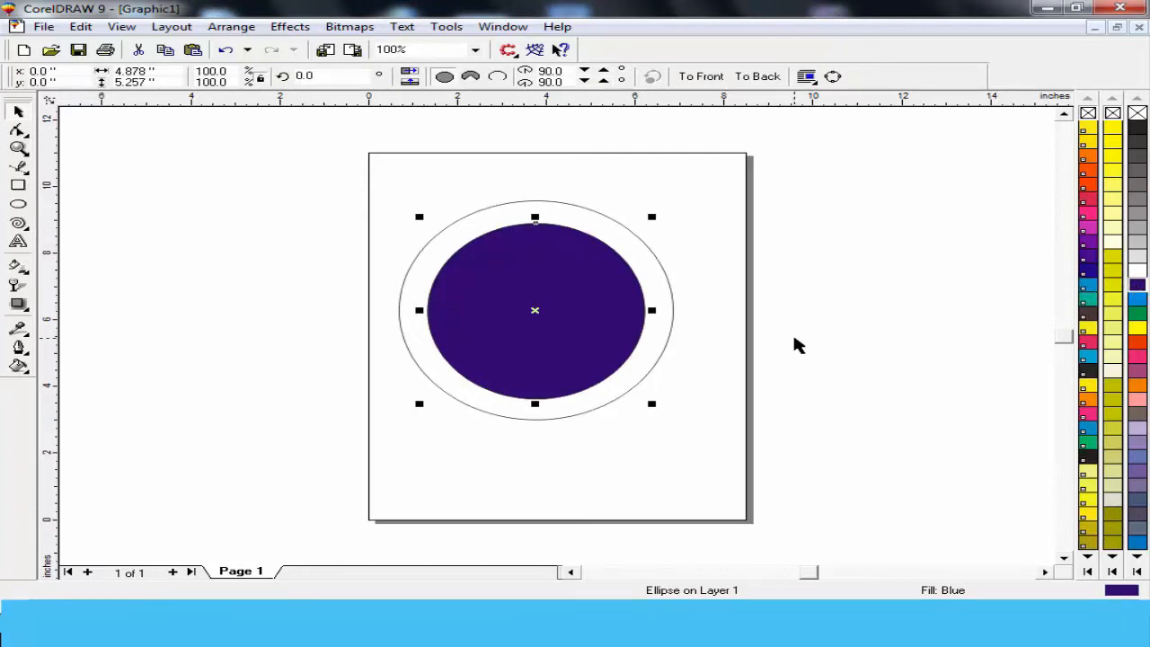
# Step: Draw a closed four-node band across the upper part of the blue ellipse in Bezier mode, about 4.19 inches wide
pyautogui.hotkey('shift', 'F2')
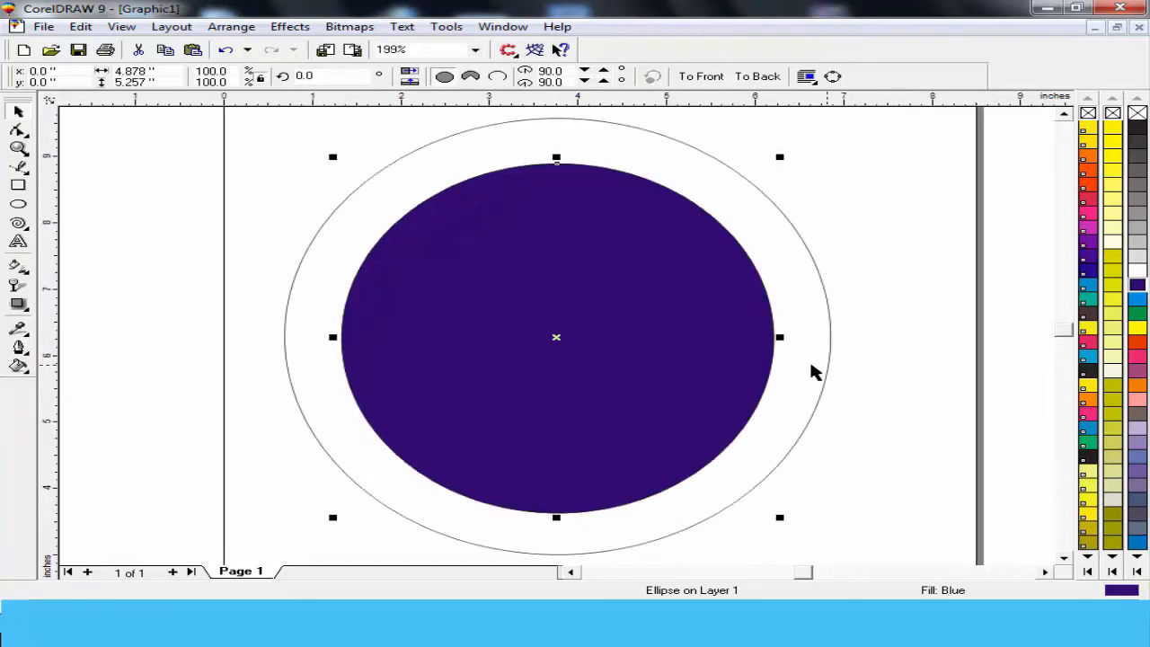
pyautogui.click(21, 169)
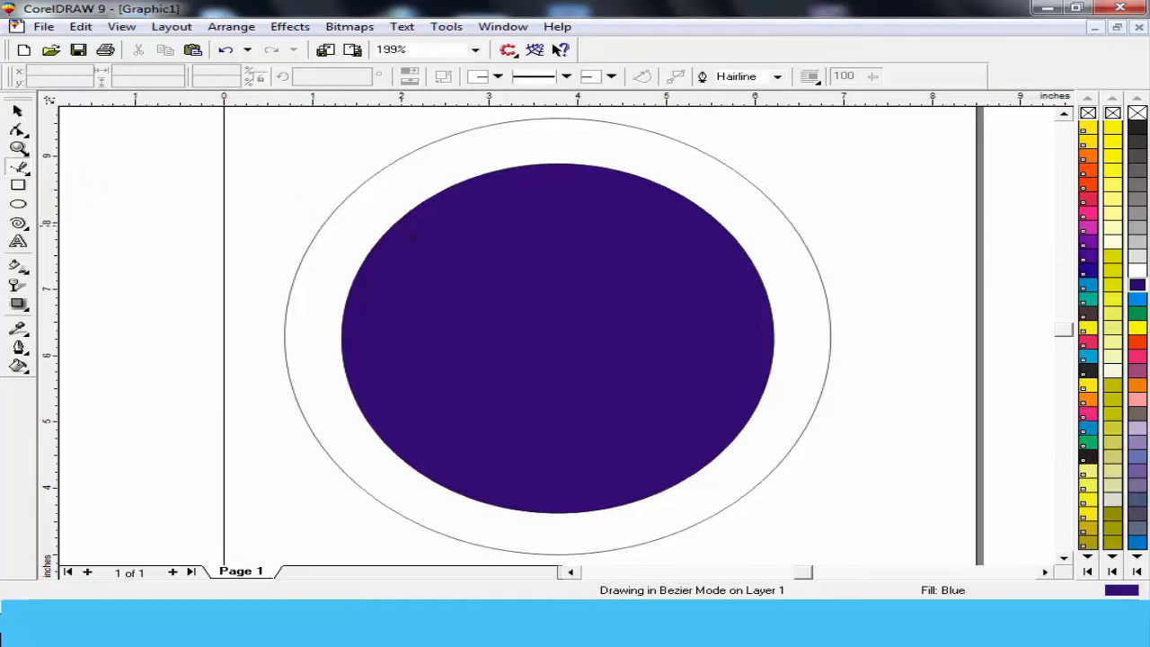
pyautogui.click(390, 228)
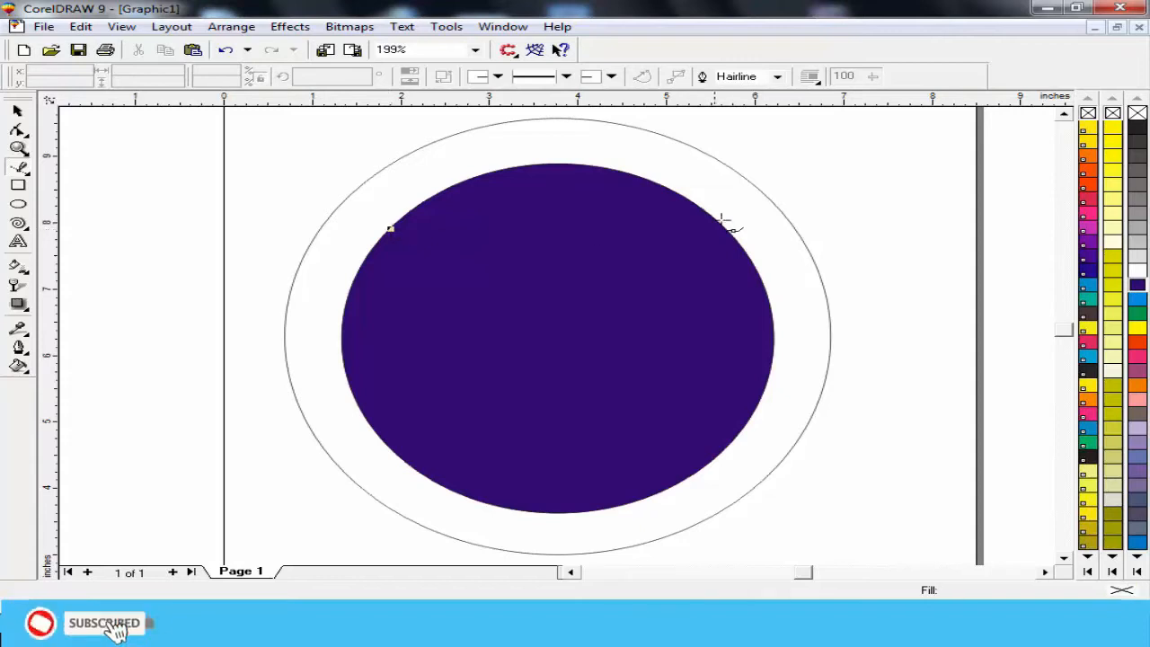
pyautogui.click(729, 235)
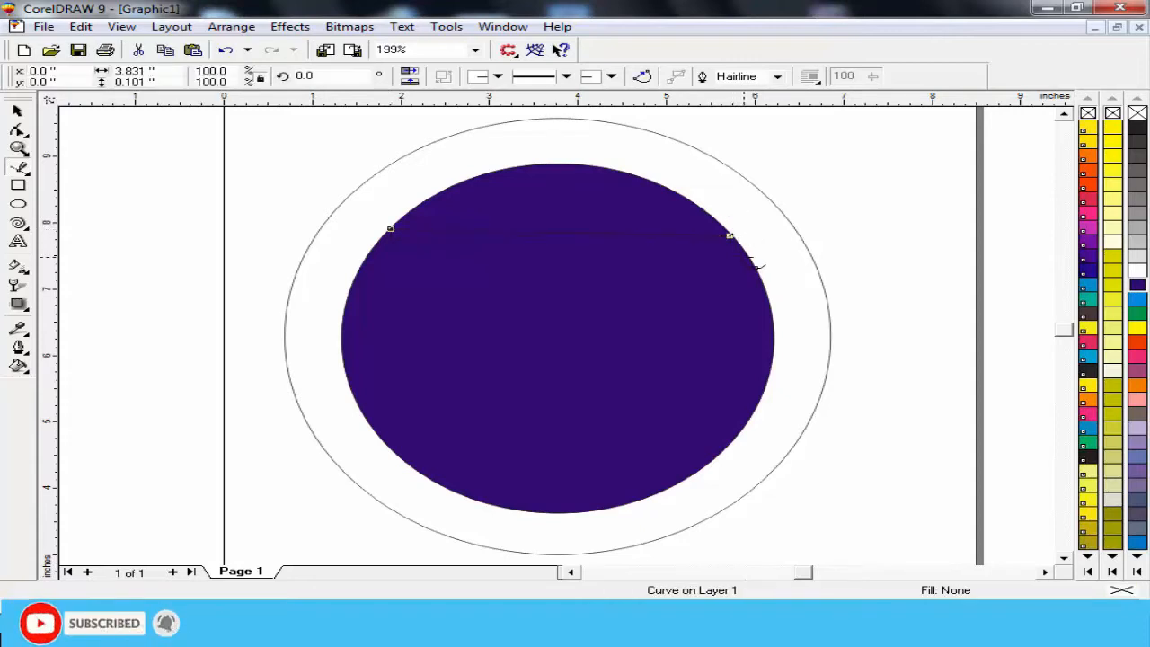
pyautogui.click(746, 255)
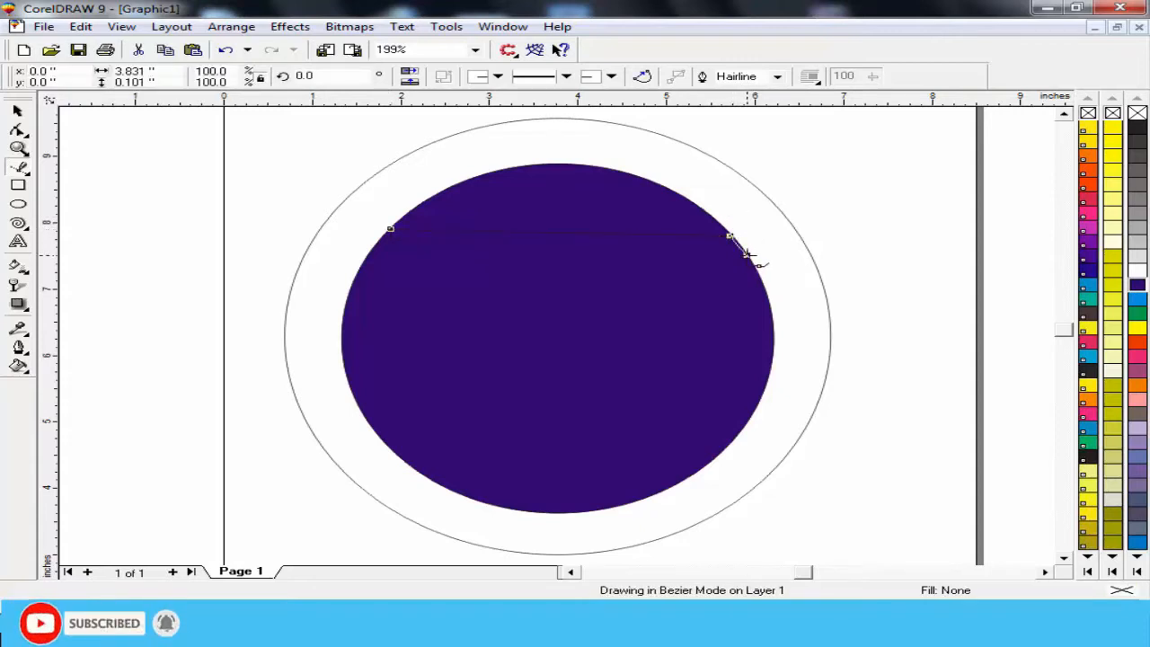
pyautogui.click(375, 244)
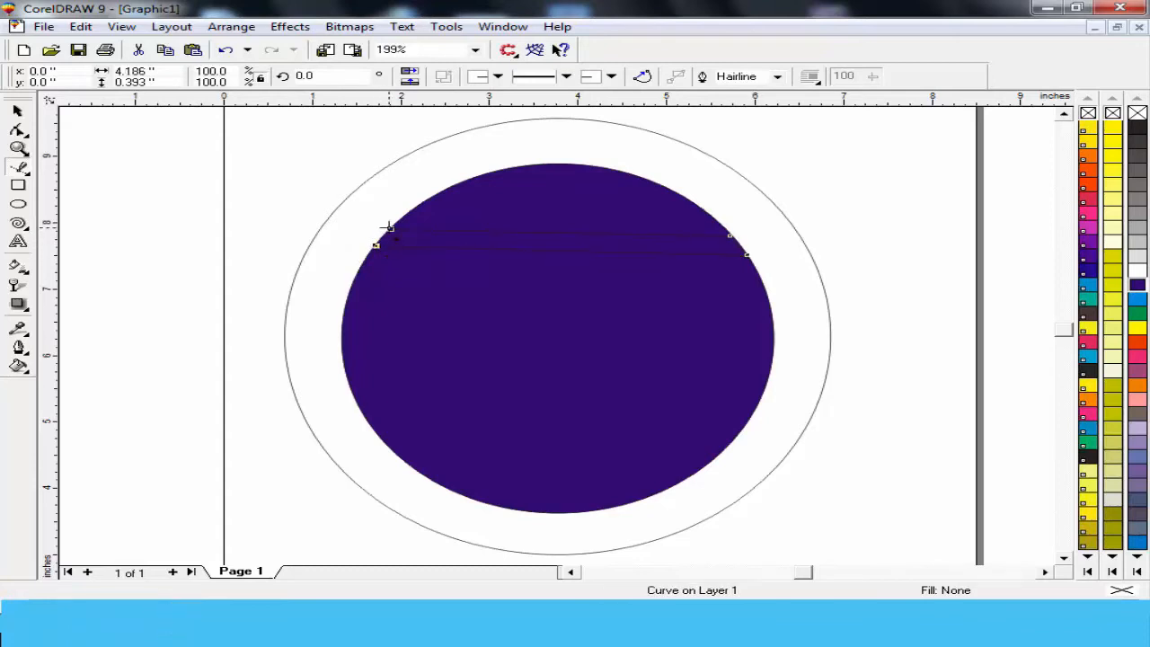
pyautogui.click(388, 228)
# Step: Move the band's two left end nodes outward onto the edge of the blue ellipse
pyautogui.click(18, 148)
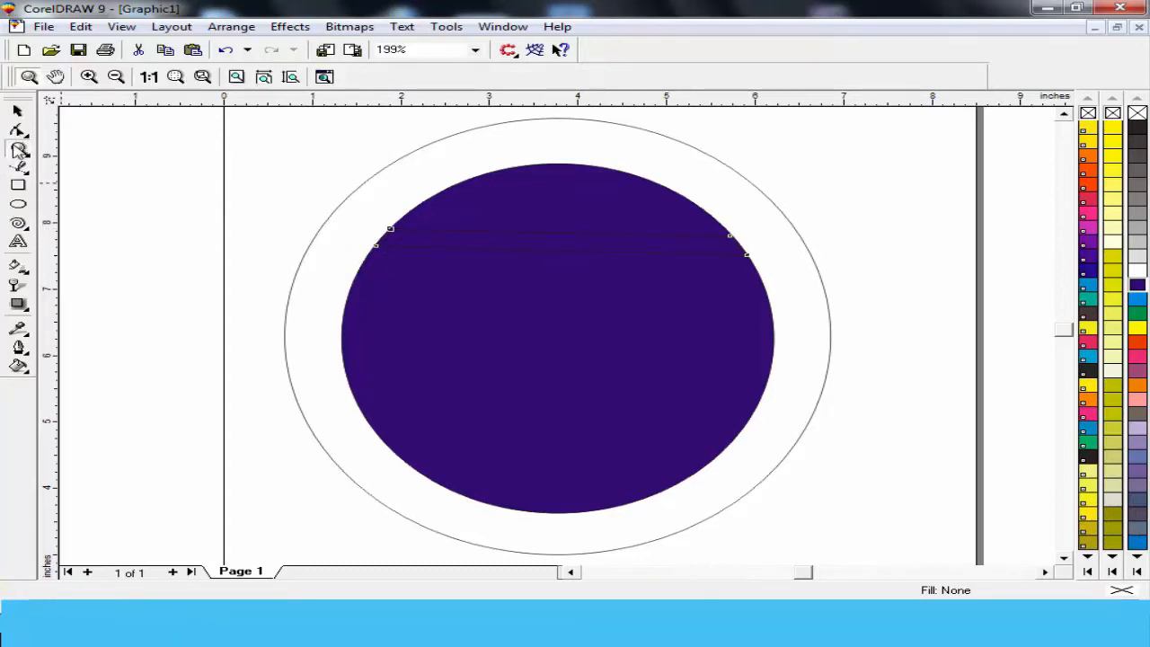
pyautogui.moveTo(398, 253); pyautogui.dragTo(509, 323)
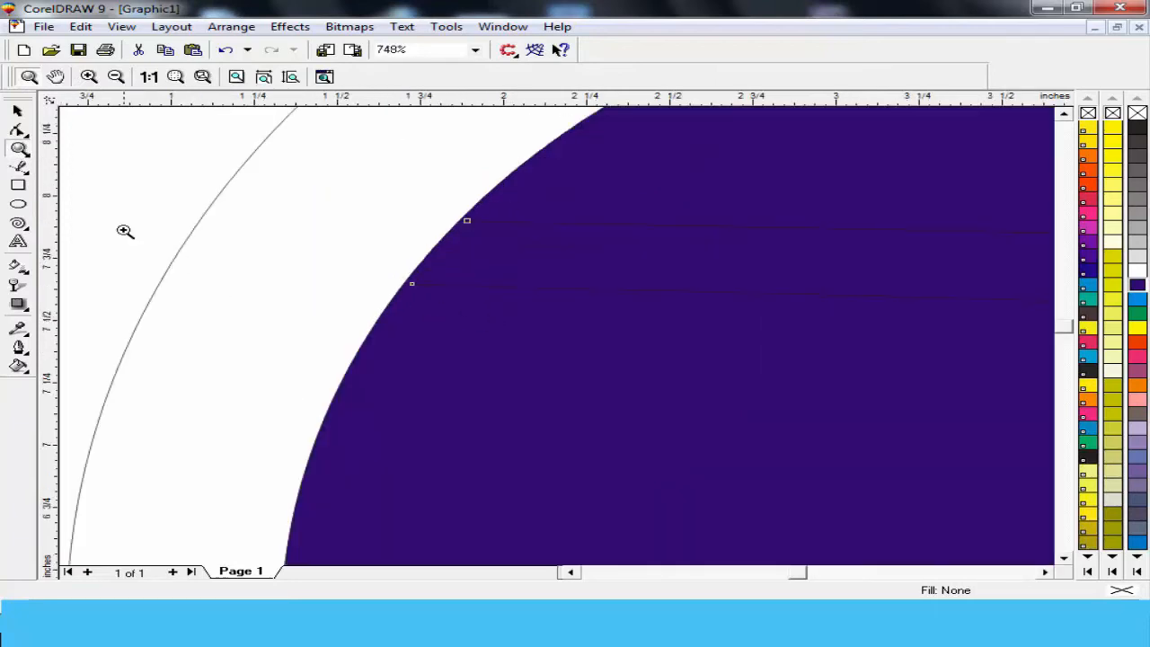
pyautogui.click(18, 129)
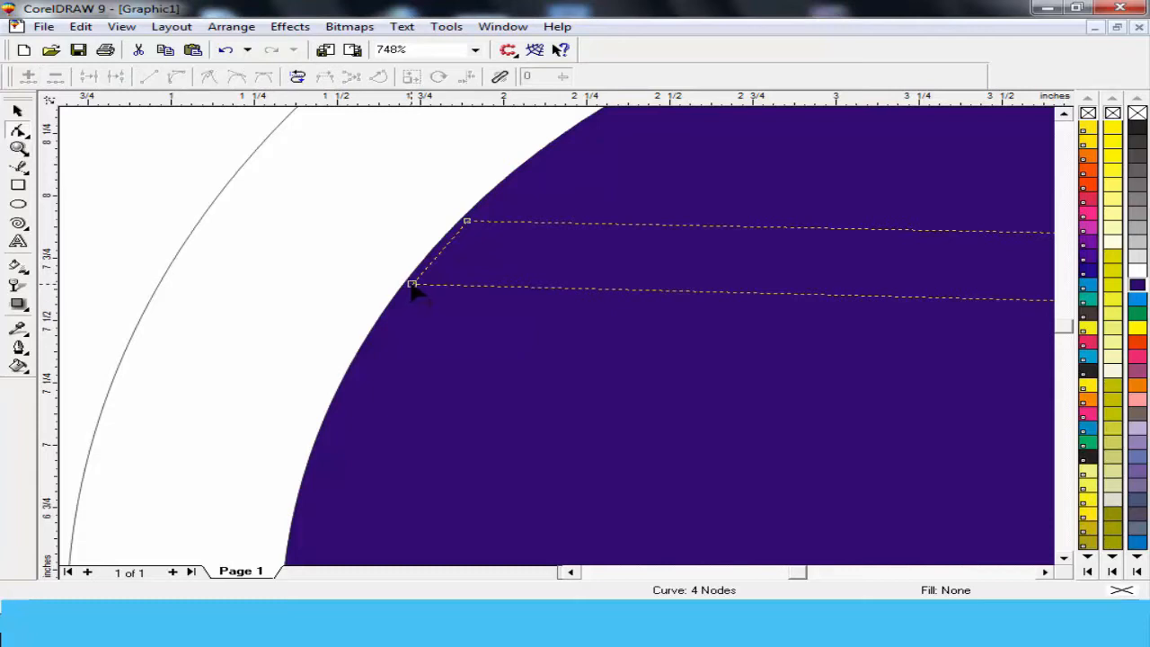
pyautogui.moveTo(411, 286); pyautogui.dragTo(406, 283)
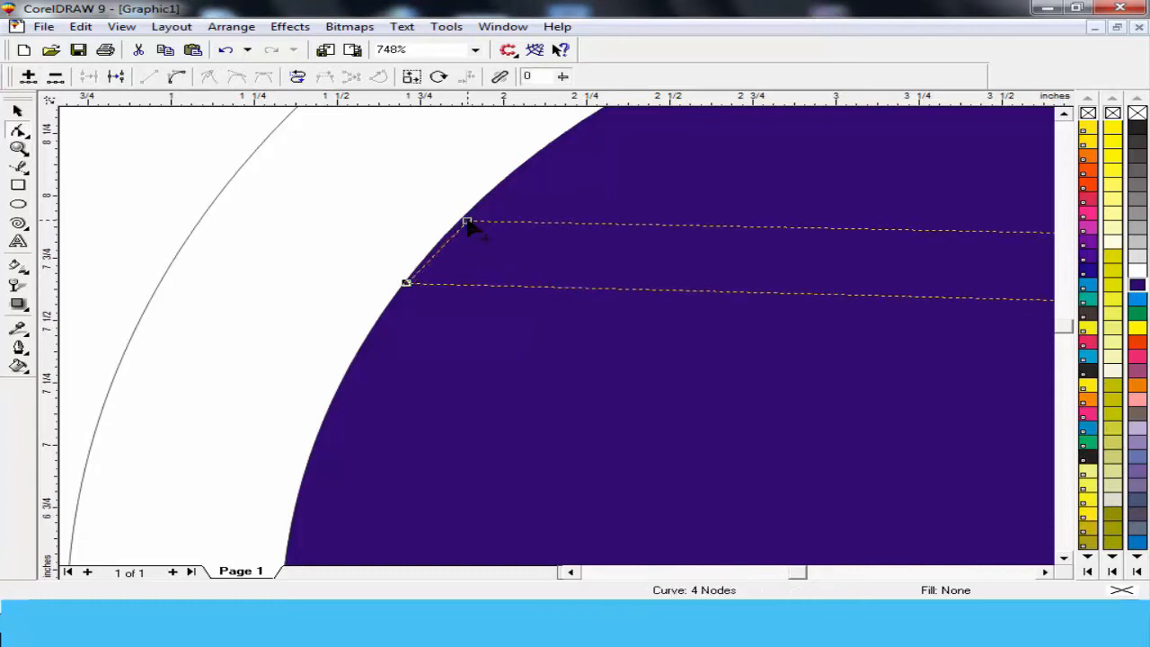
pyautogui.moveTo(467, 221); pyautogui.dragTo(455, 221)
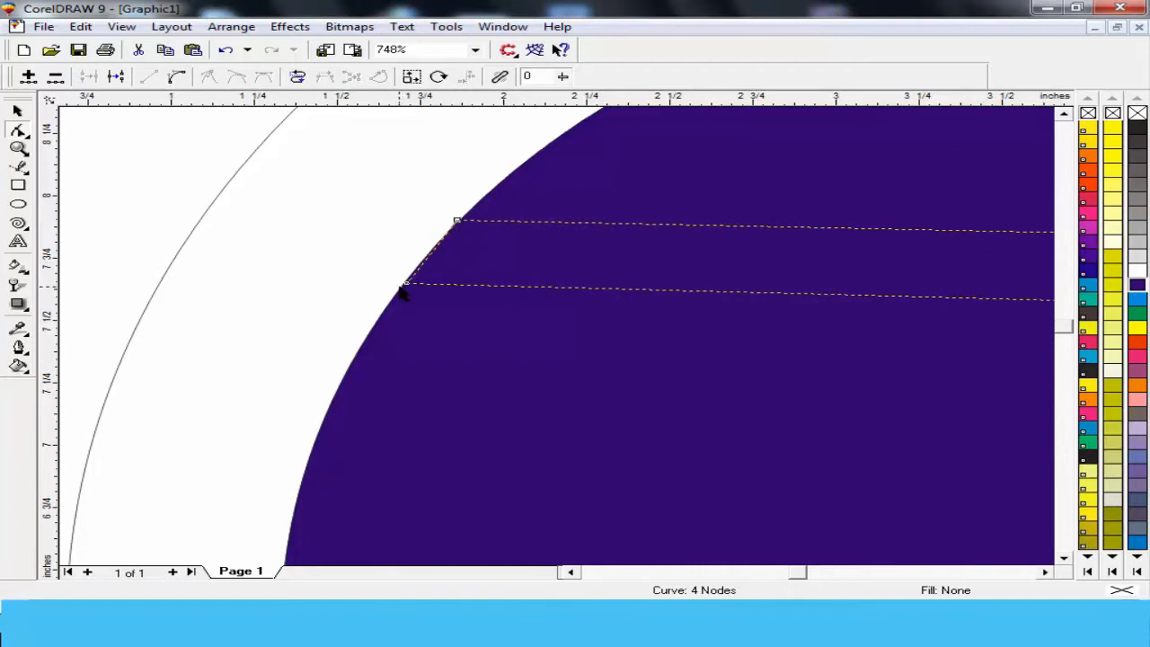
pyautogui.moveTo(406, 285); pyautogui.dragTo(405, 282)
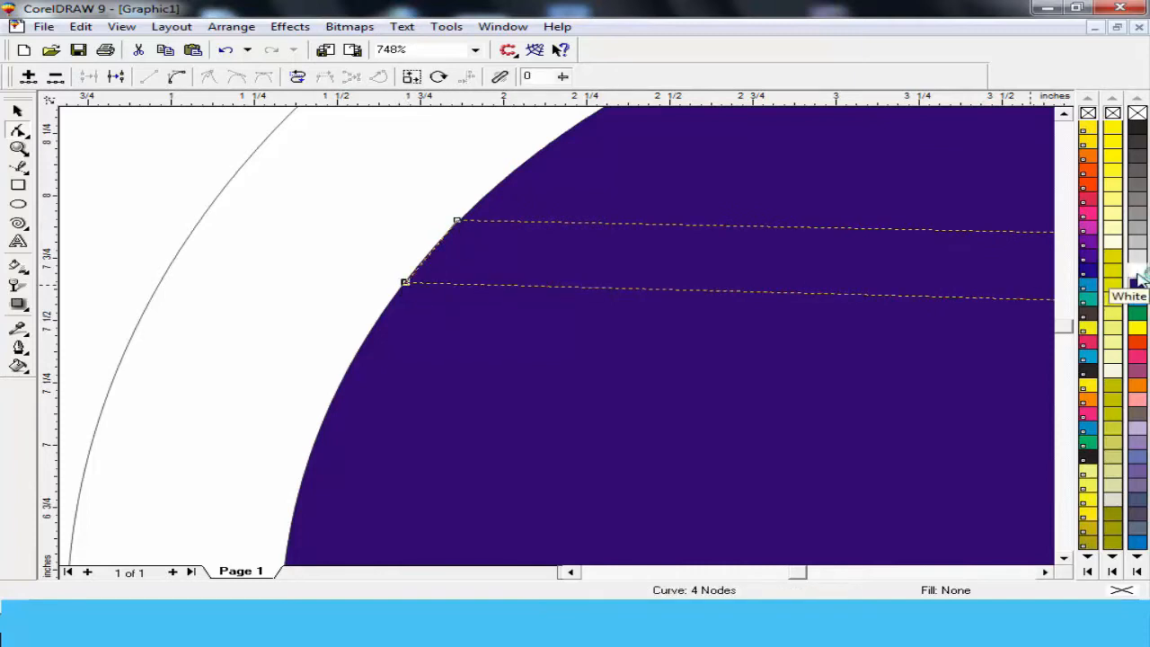
# Step: Give the band a white fill and outline, and extend its lower-left node slightly past the blue ellipse's edge
pyautogui.click(1137, 275)
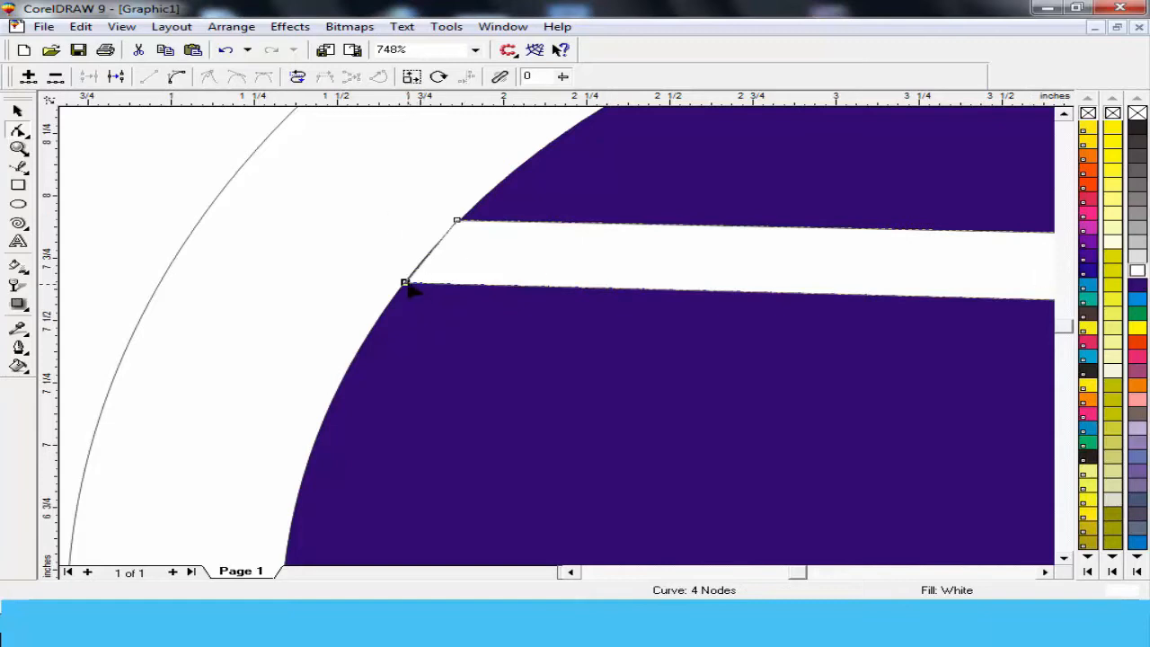
pyautogui.moveTo(405, 283); pyautogui.dragTo(399, 281)
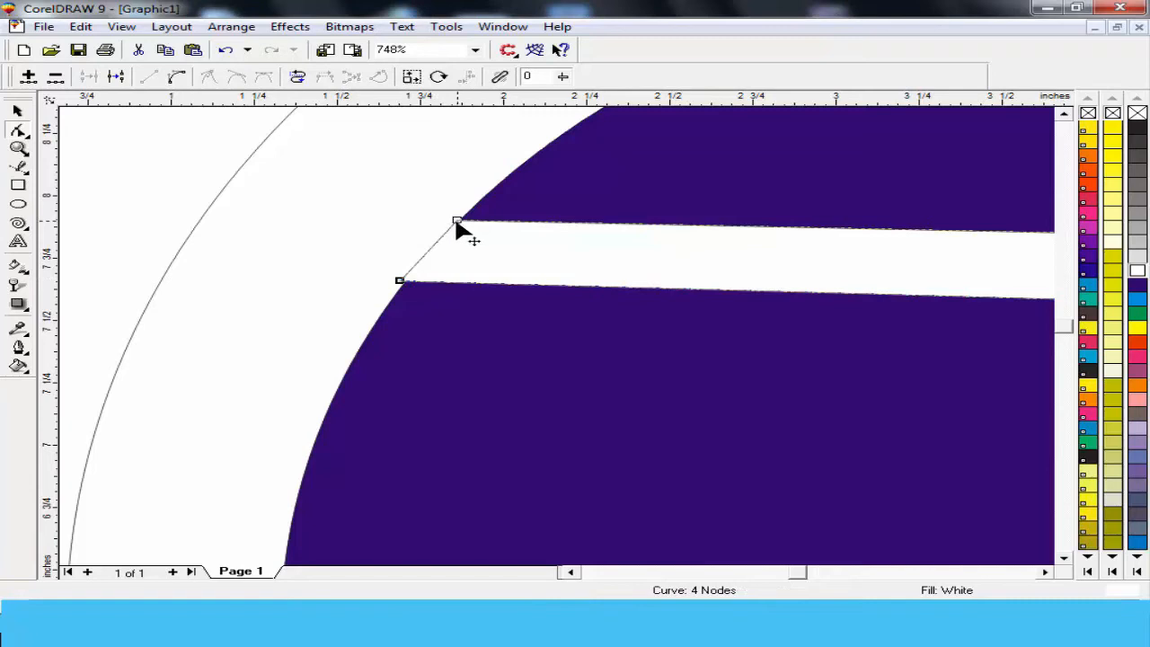
pyautogui.rightClick(1134, 272)
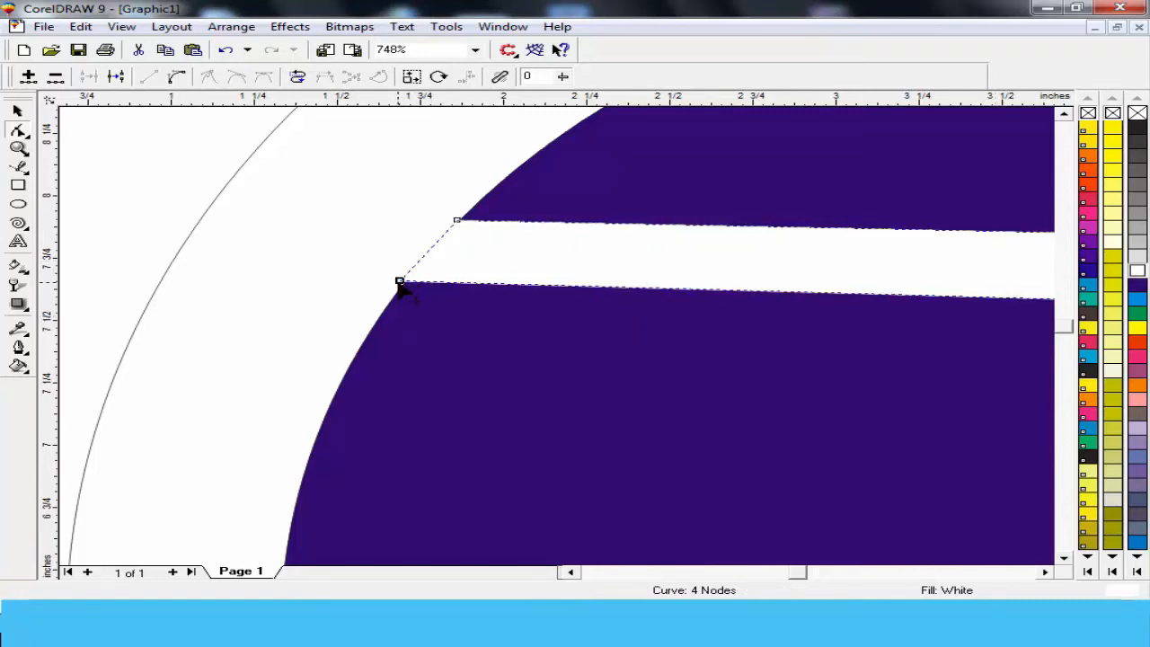
# Step: Nudge the white band's lower-left node outward, then convert its two long edges to curves bowing downward
pyautogui.moveTo(402, 285); pyautogui.dragTo(395, 282)
pyautogui.press('F4')
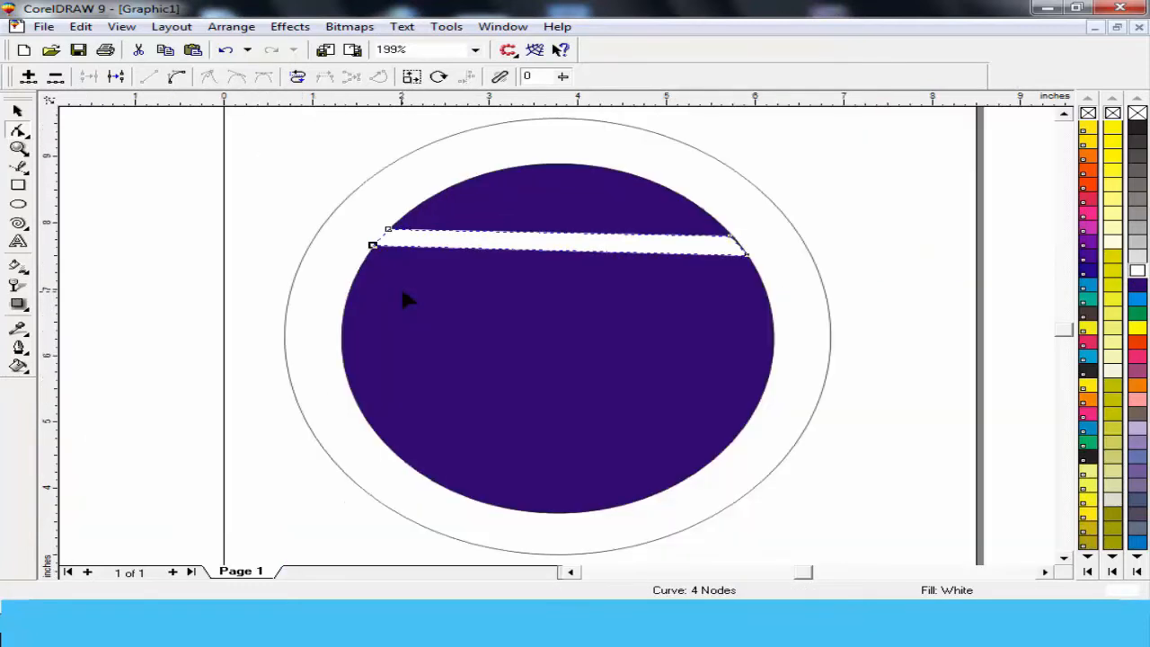
pyautogui.click(562, 255)
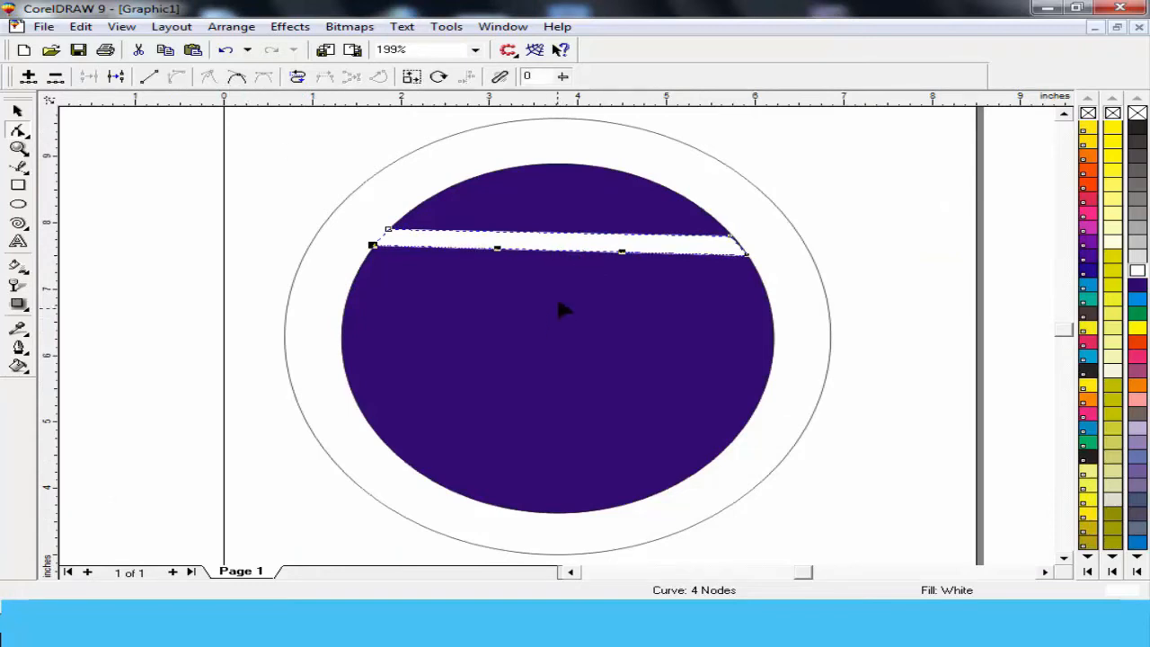
pyautogui.moveTo(564, 259); pyautogui.dragTo(564, 281)
pyautogui.click(546, 235)
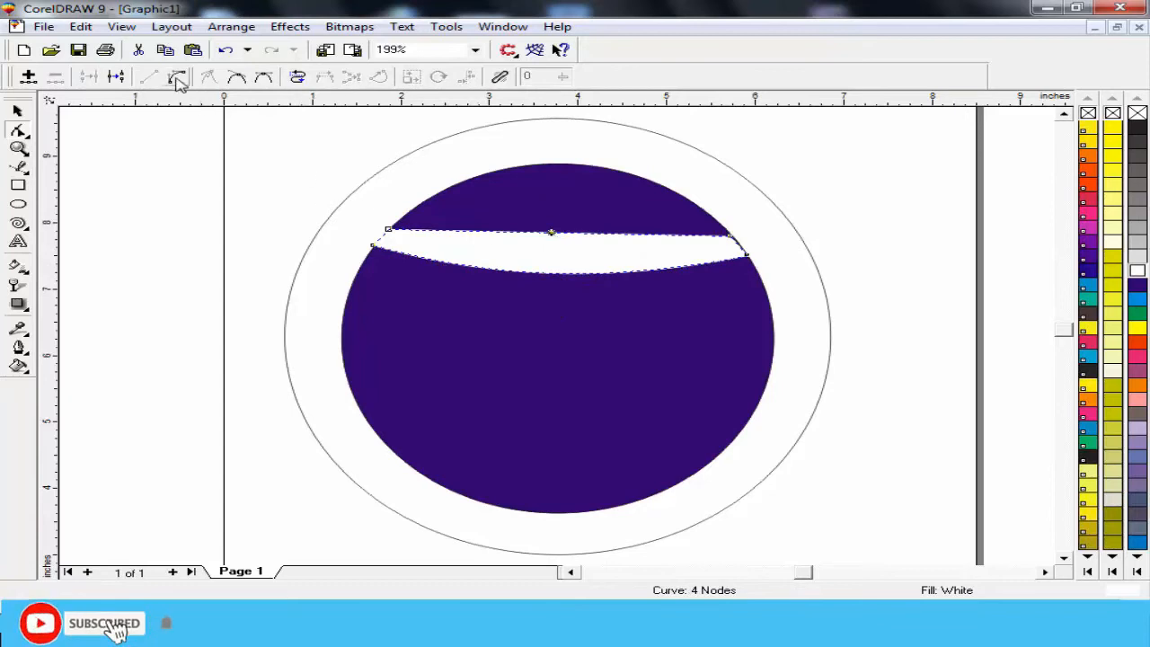
pyautogui.moveTo(557, 241); pyautogui.dragTo(563, 265)
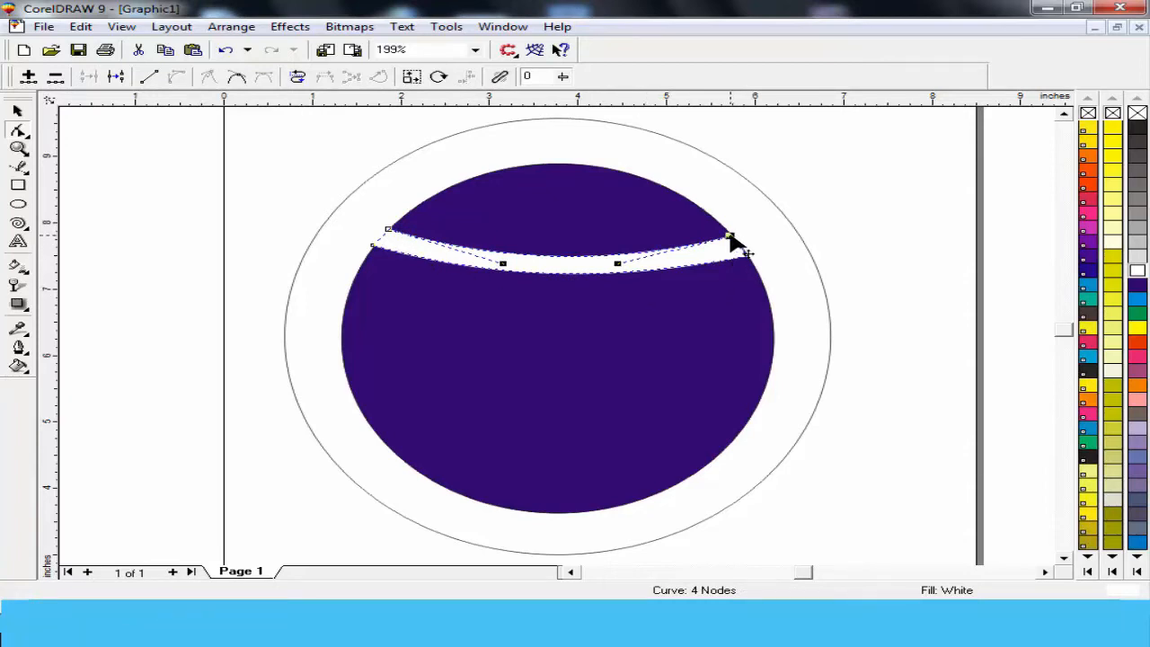
# Step: Fine-tune the band's upper-right node and bow its lower edge slightly further down
pyautogui.moveTo(730, 237); pyautogui.dragTo(730, 240)
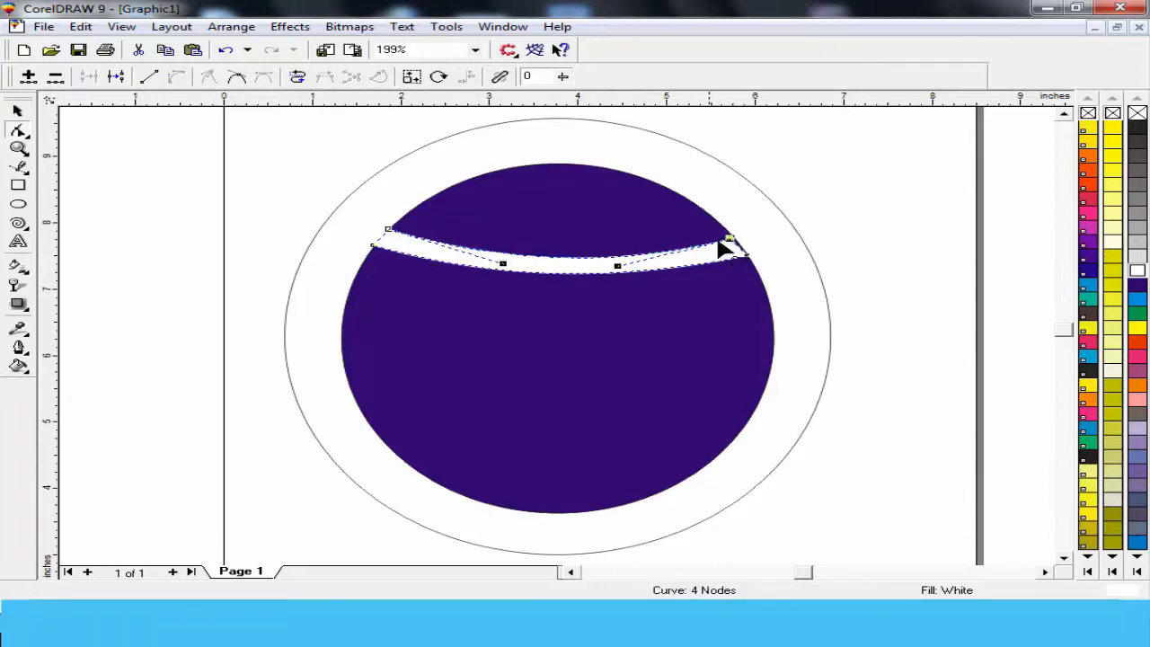
pyautogui.moveTo(559, 282); pyautogui.dragTo(558, 285)
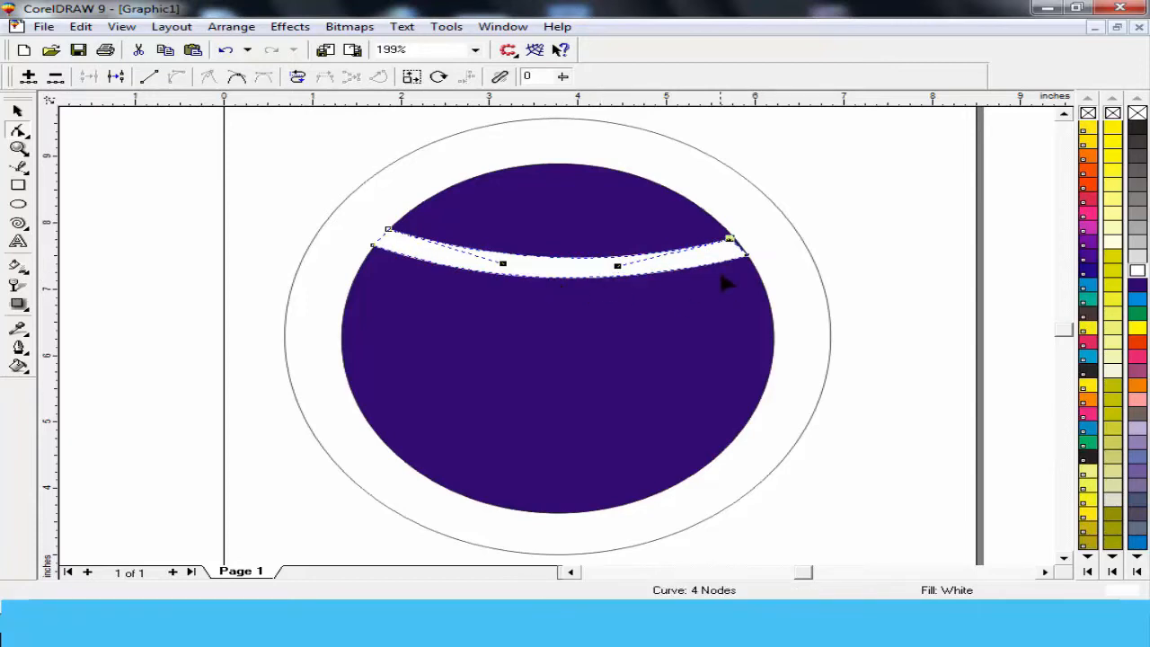
pyautogui.moveTo(732, 246); pyautogui.dragTo(732, 248)
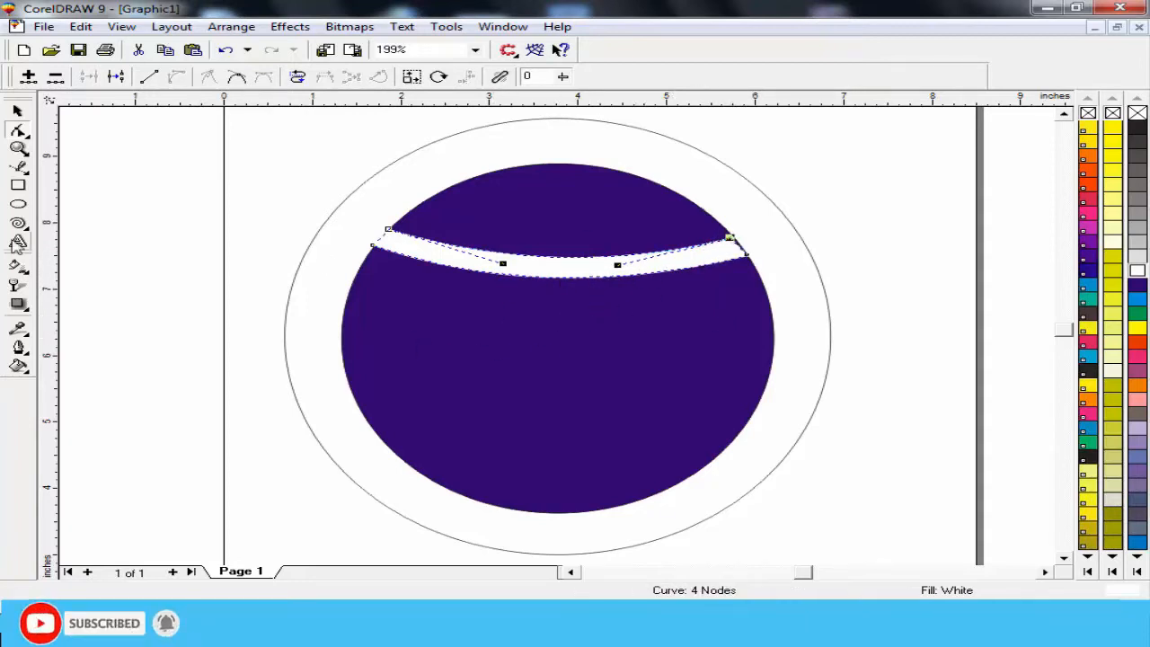
# Step: Move the band's two right end nodes outward onto the edge of the blue ellipse
pyautogui.click(18, 149)
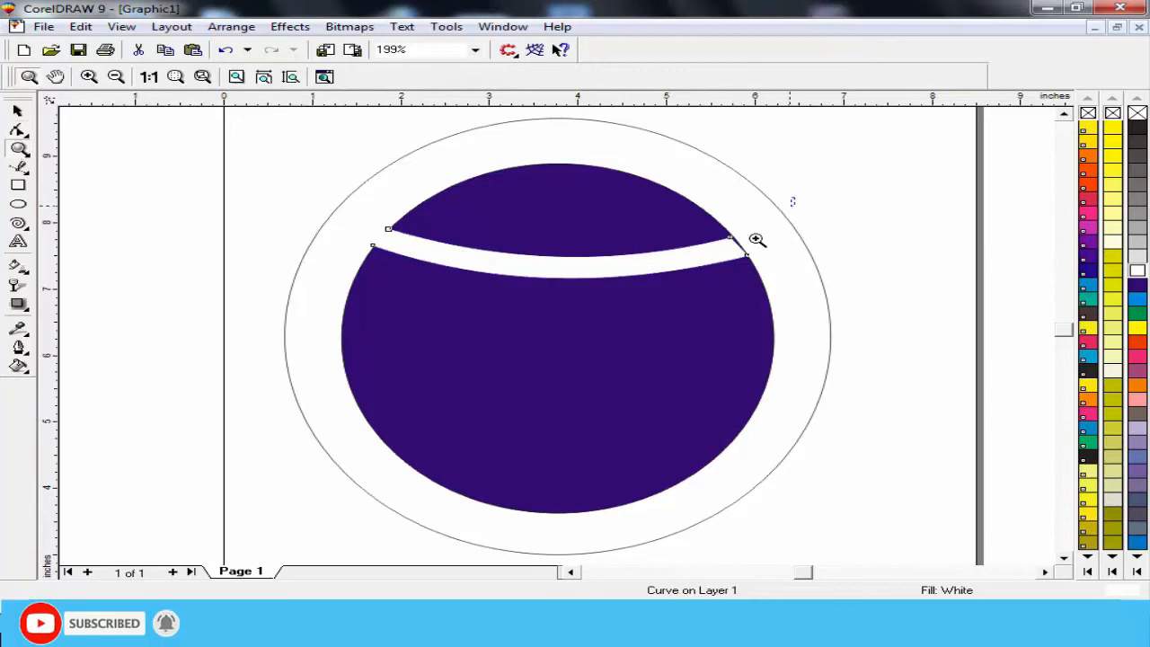
pyautogui.moveTo(704, 196); pyautogui.dragTo(791, 303)
pyautogui.moveTo(705, 308); pyautogui.dragTo(705, 308)
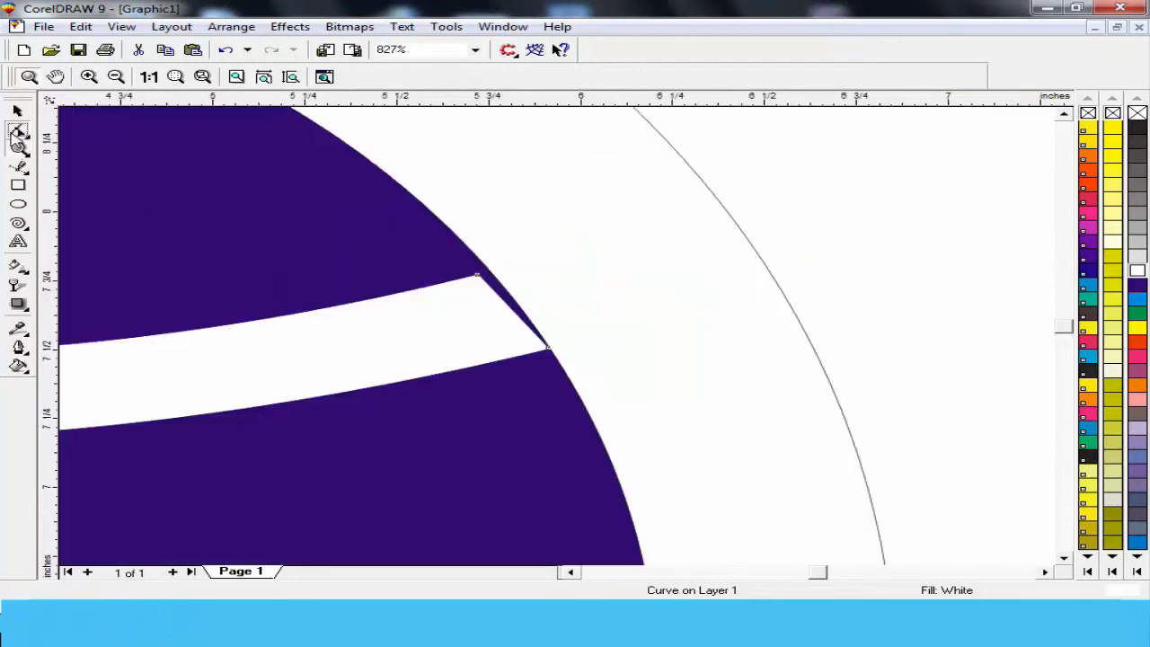
pyautogui.click(19, 130)
pyautogui.moveTo(481, 279); pyautogui.dragTo(488, 268)
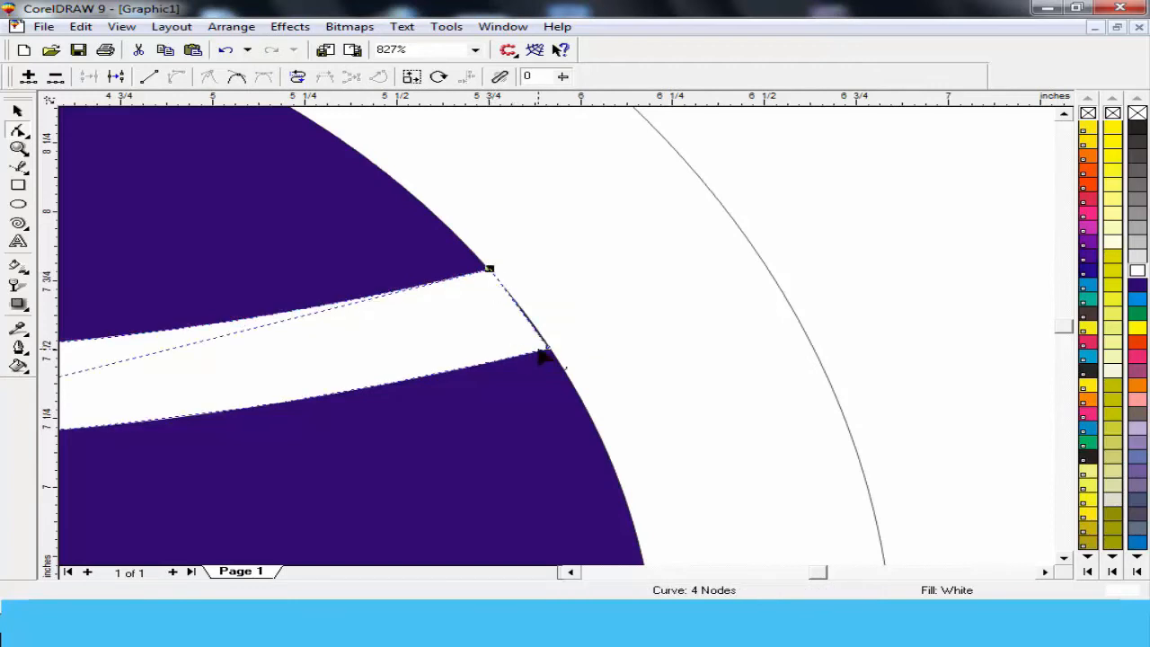
pyautogui.moveTo(549, 349); pyautogui.dragTo(553, 350)
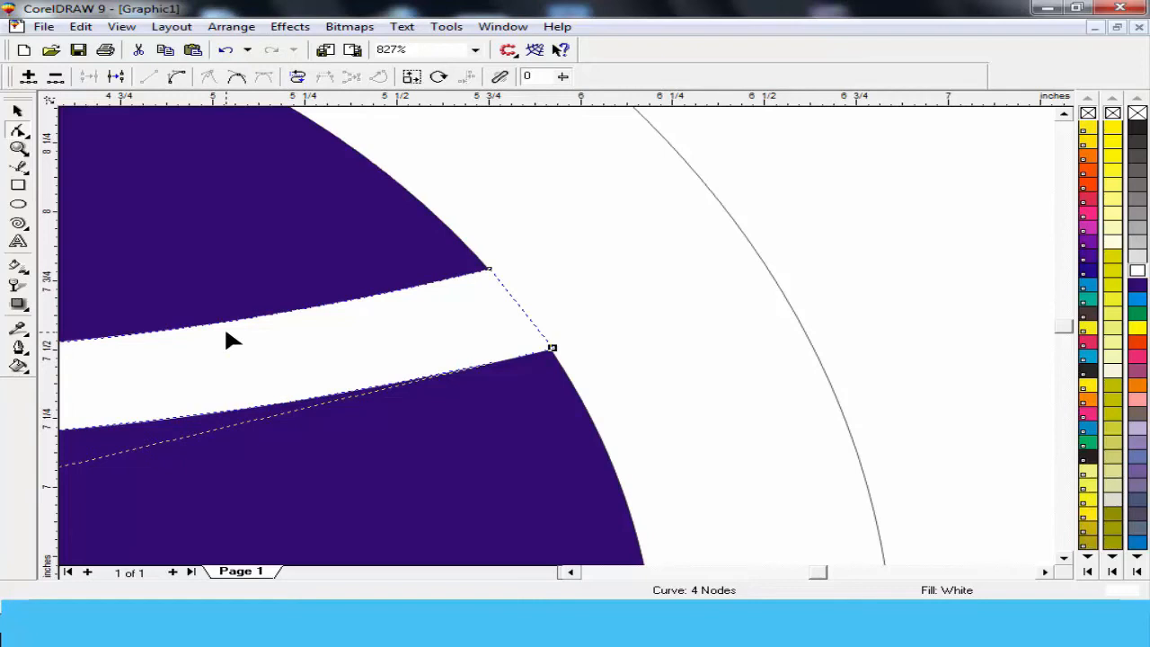
pyautogui.press('F4')
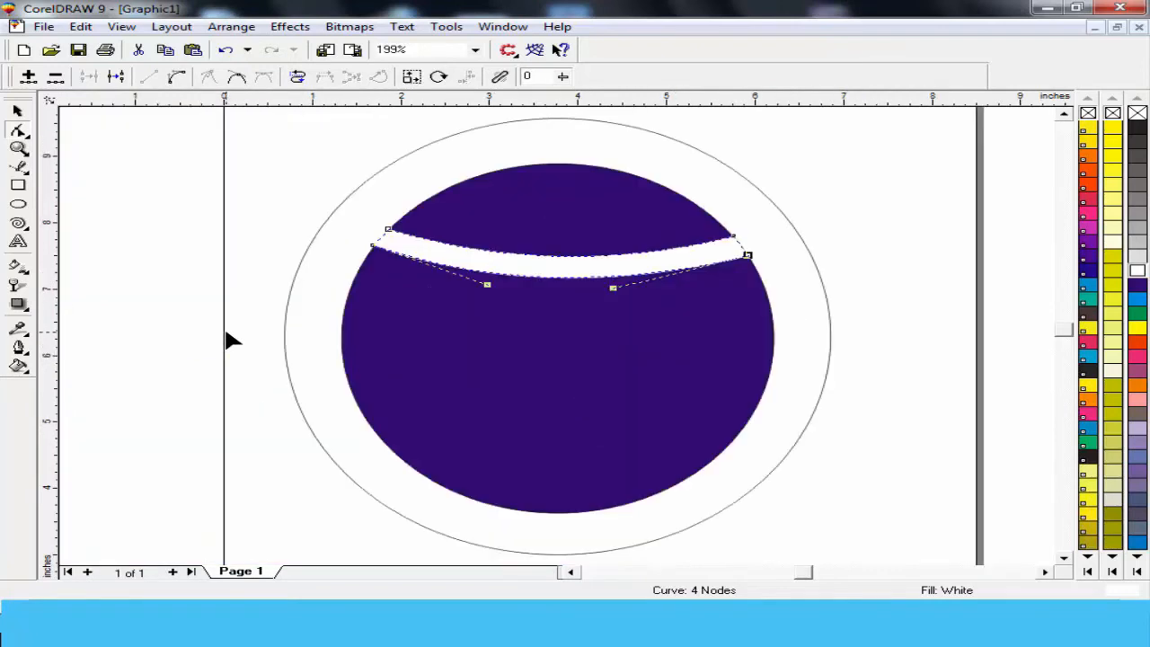
# Step: Place a copy of the curved white band across the lower part of the blue ellipse
pyautogui.click(18, 111)
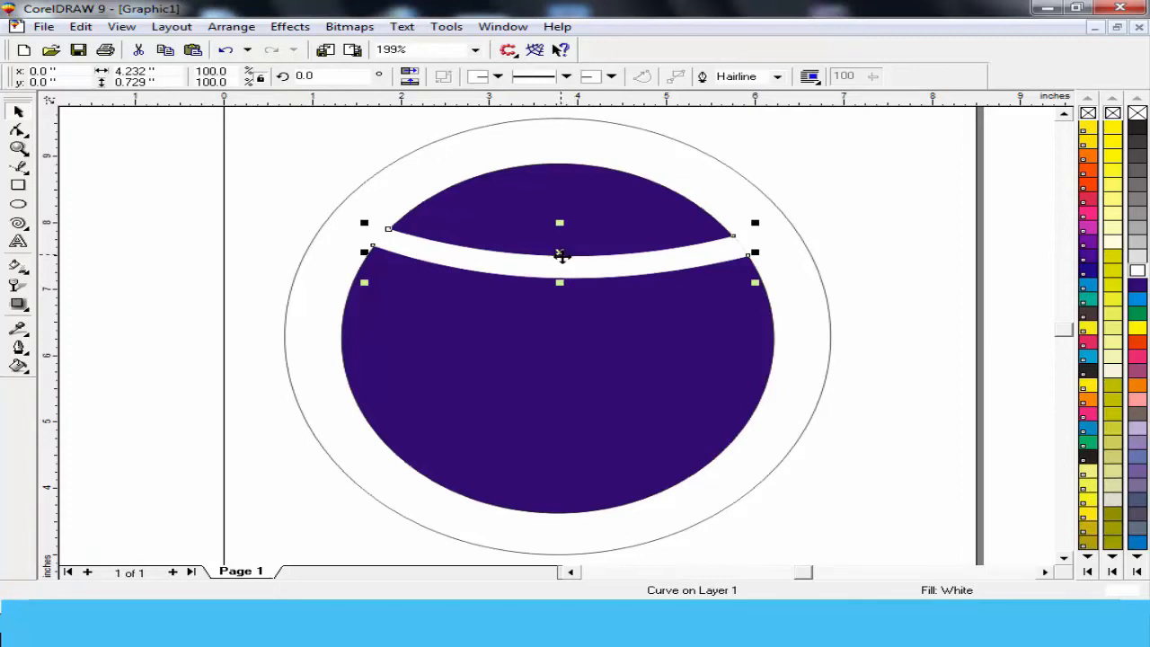
pyautogui.click(559, 255)
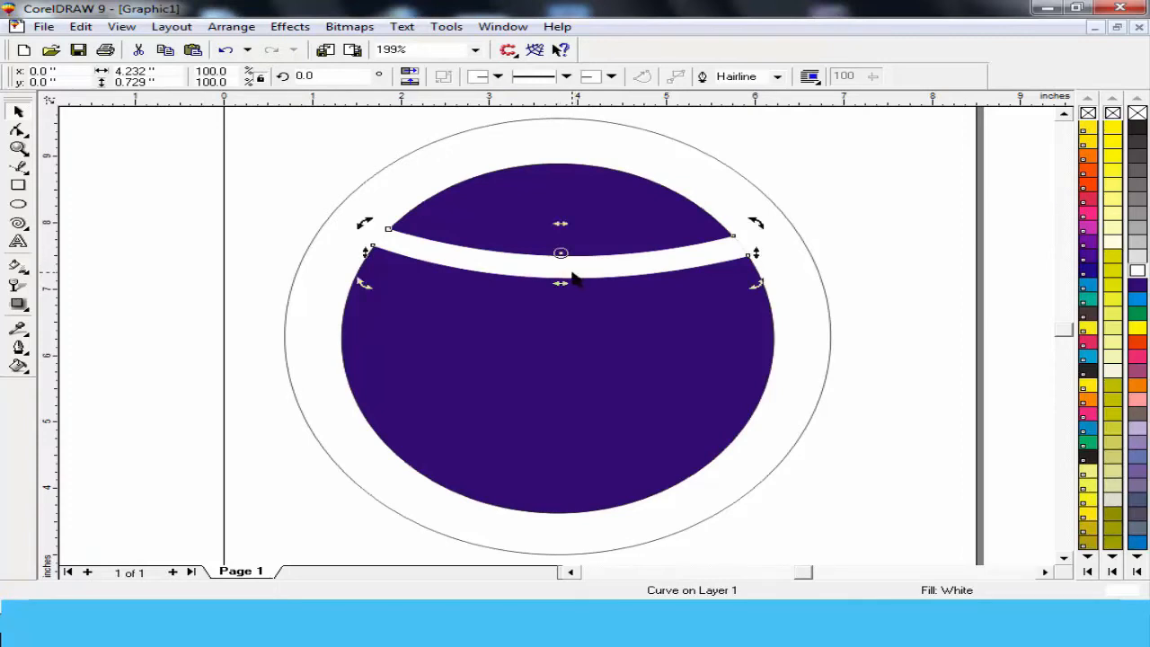
pyautogui.click(573, 276)
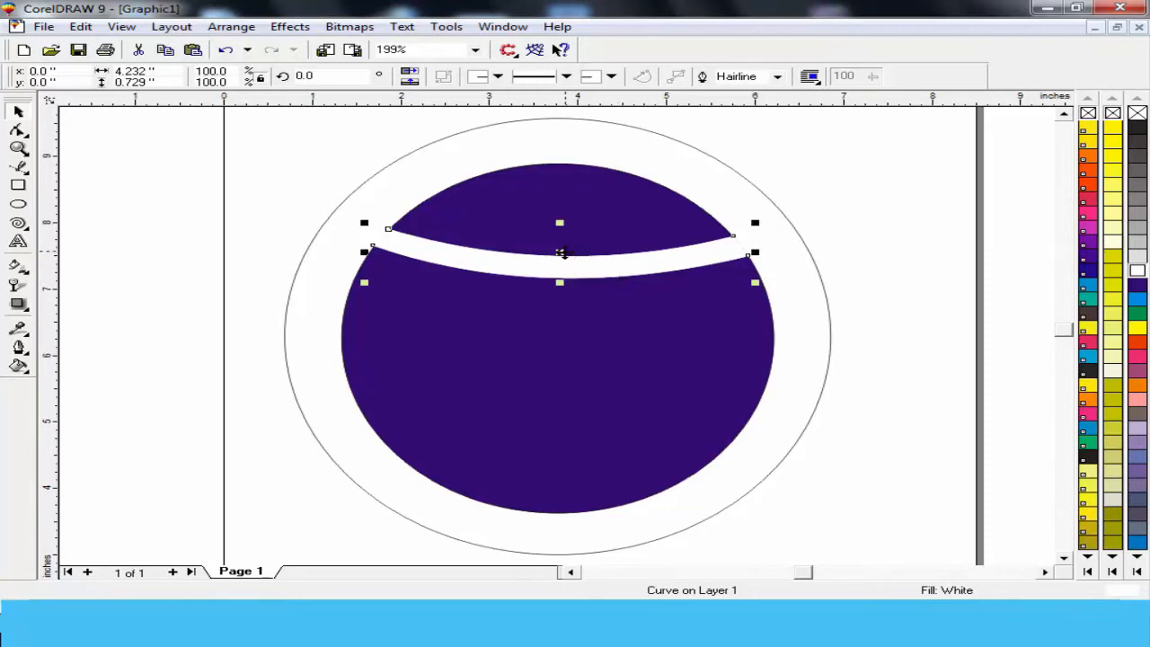
pyautogui.moveTo(558, 253); pyautogui.dragTo(541, 427)
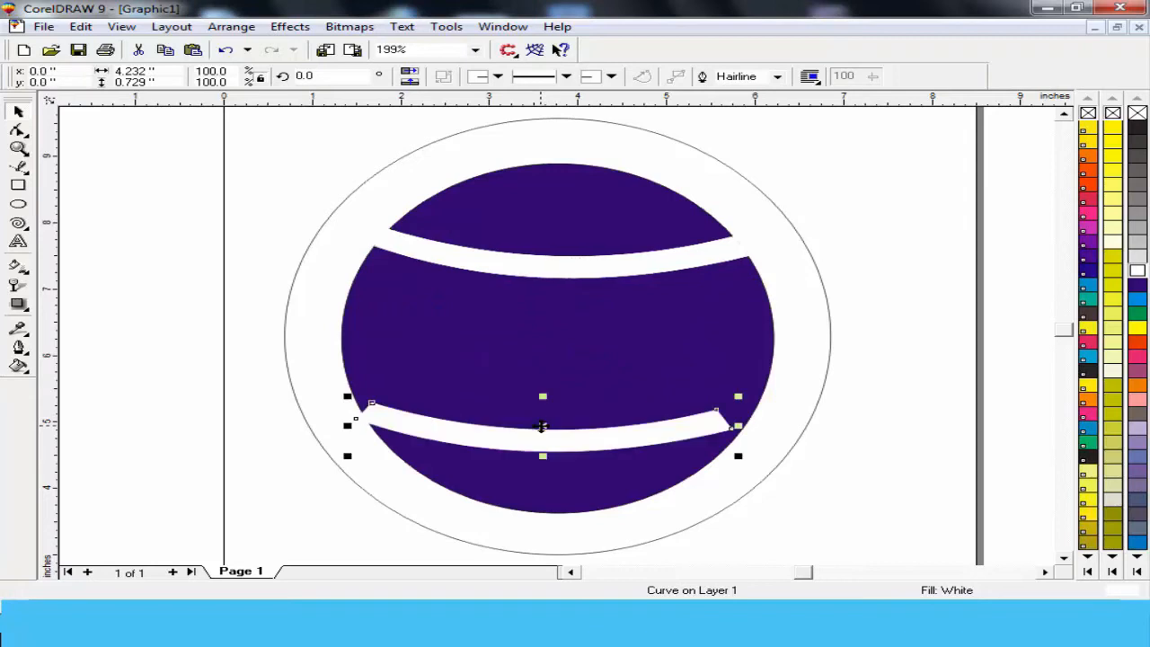
# Step: Rotate the lower band to about 182 degrees so it arches upward, and center it across the blue ellipse
pyautogui.click(543, 427)
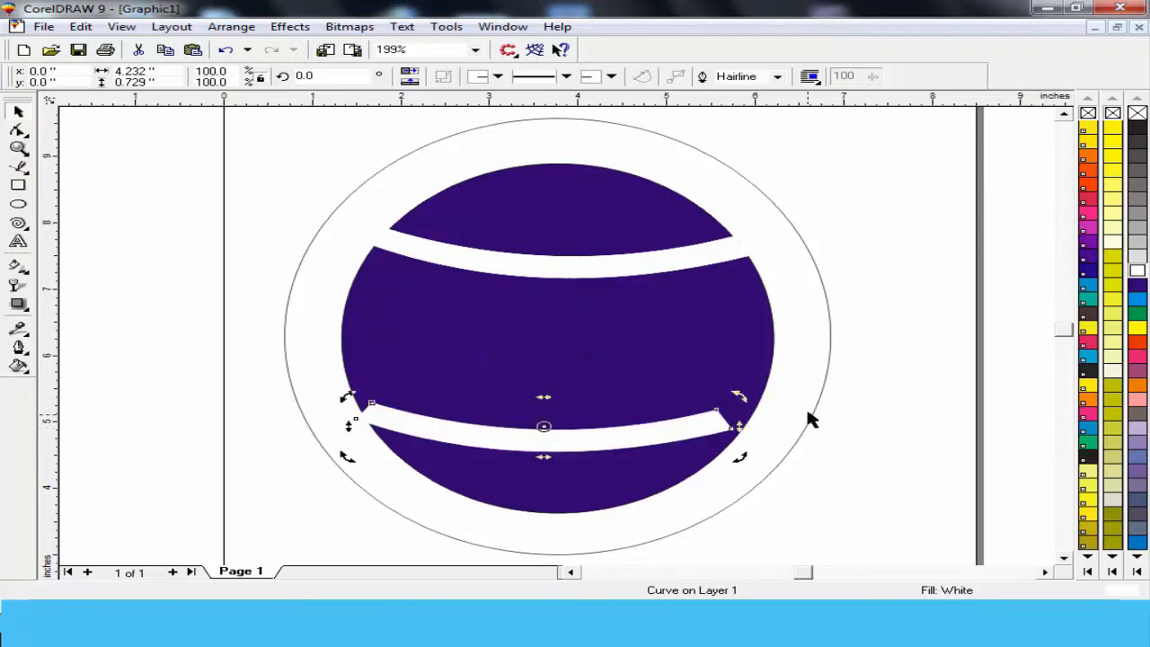
pyautogui.moveTo(347, 455)
pyautogui.mouseDown()
pyautogui.moveTo(485, 549)
pyautogui.moveTo(308, 441)
pyautogui.moveTo(351, 463)
pyautogui.mouseUp()
pyautogui.moveTo(504, 419); pyautogui.dragTo(522, 410)
pyautogui.moveTo(522, 410); pyautogui.dragTo(514, 414)
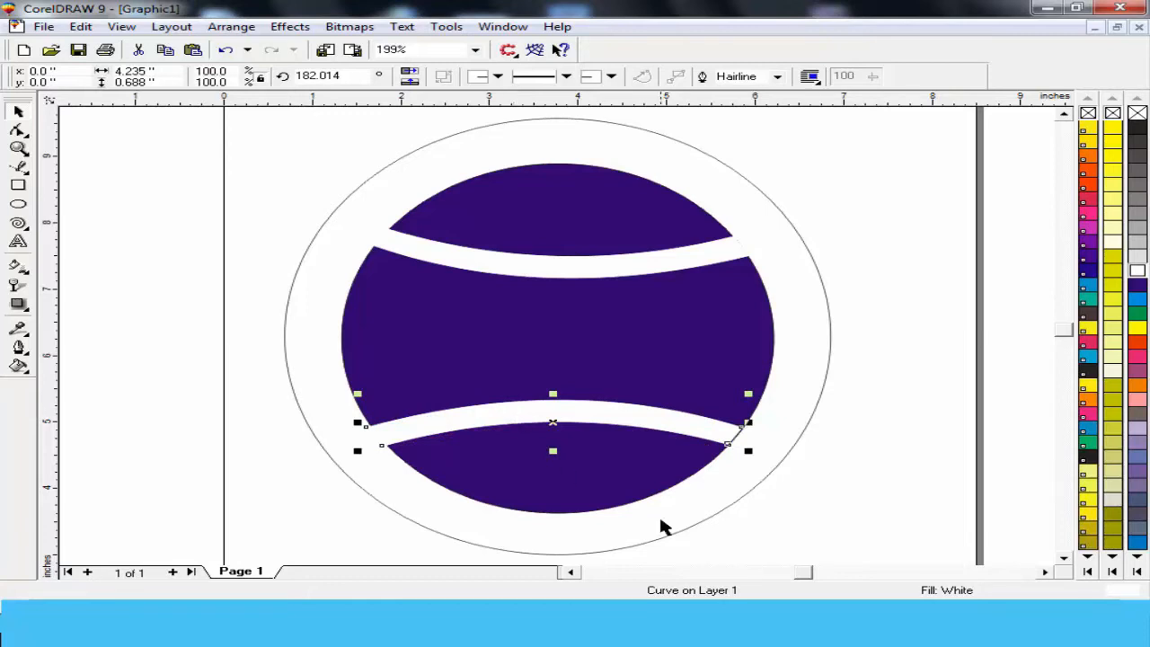
pyautogui.moveTo(865, 628)
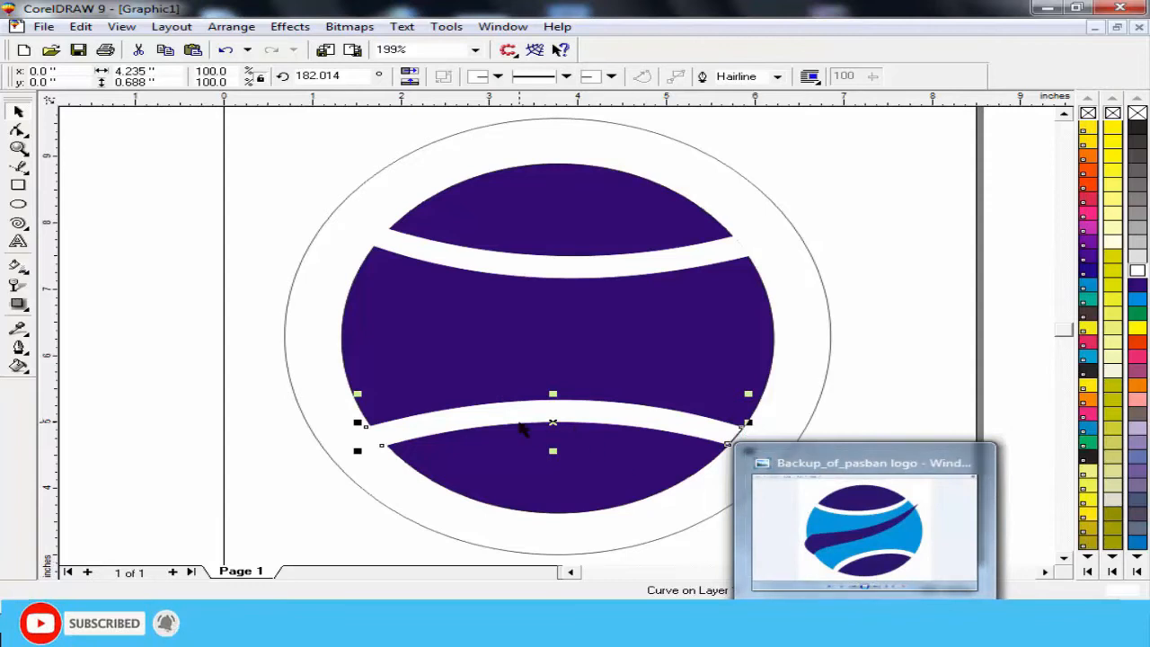
pyautogui.moveTo(520, 423); pyautogui.dragTo(524, 427)
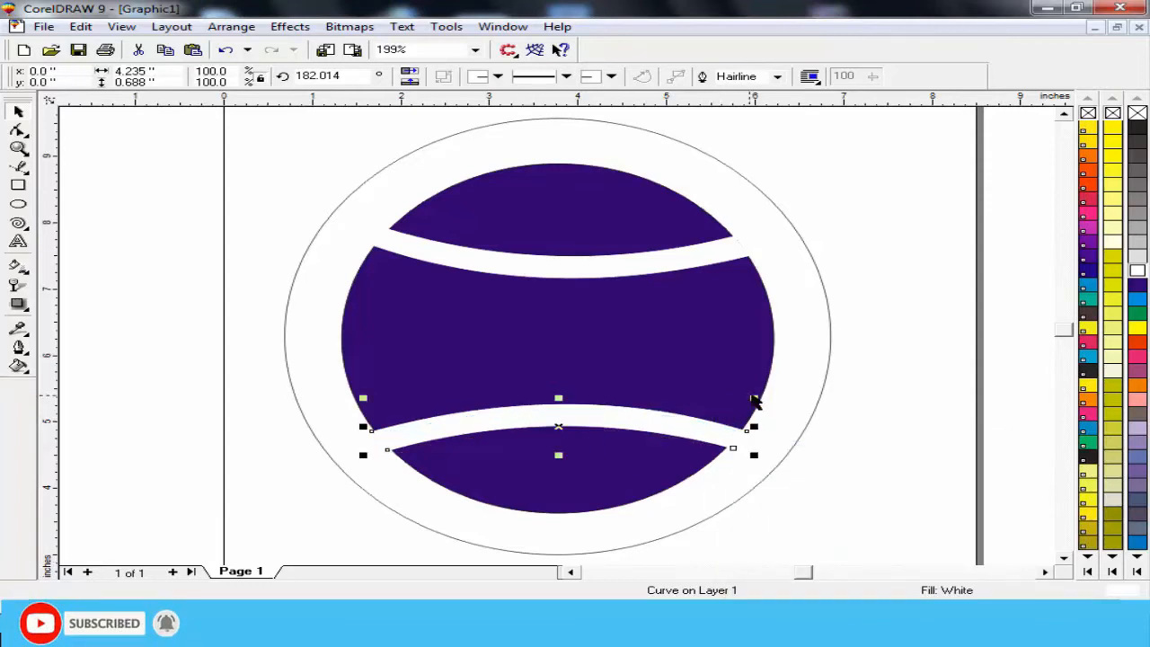
# Step: Tilt the lower band to about 184.5 degrees and shift it slightly to fit the ellipse's edges
pyautogui.click(563, 429)
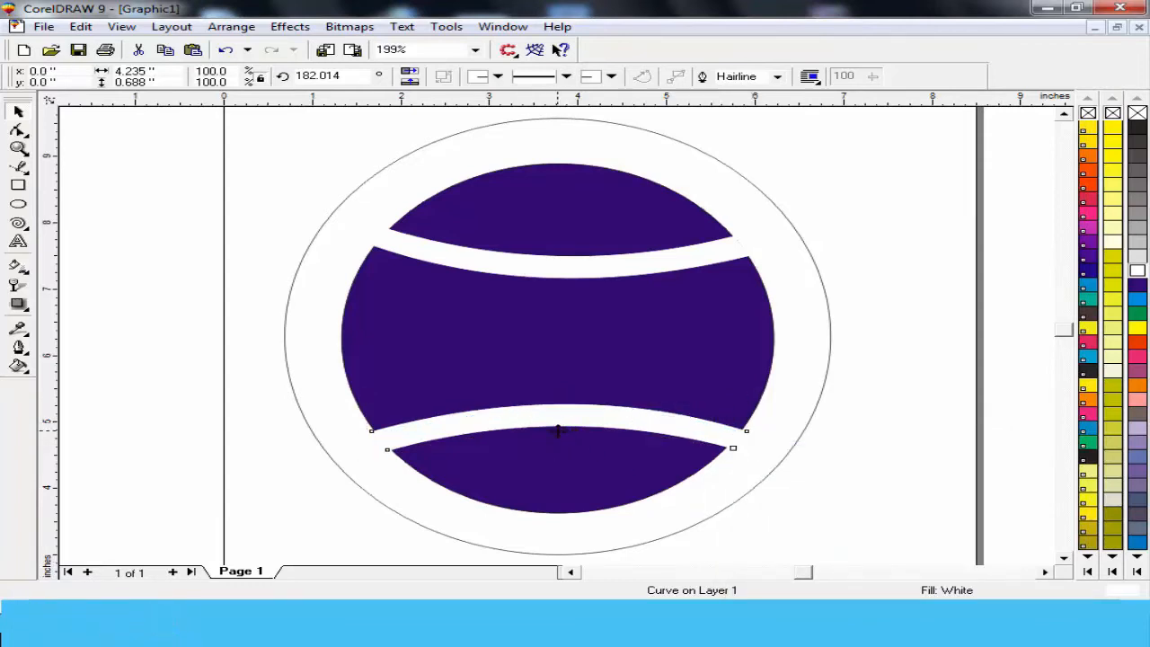
pyautogui.moveTo(761, 399); pyautogui.dragTo(755, 394)
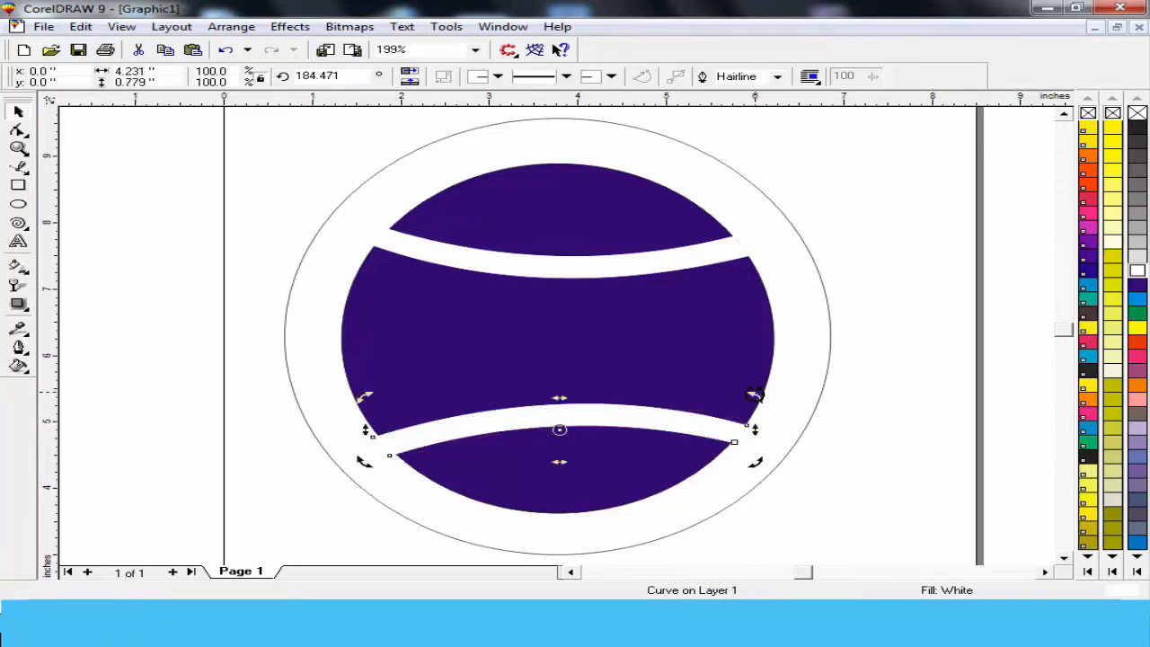
pyautogui.click(600, 419)
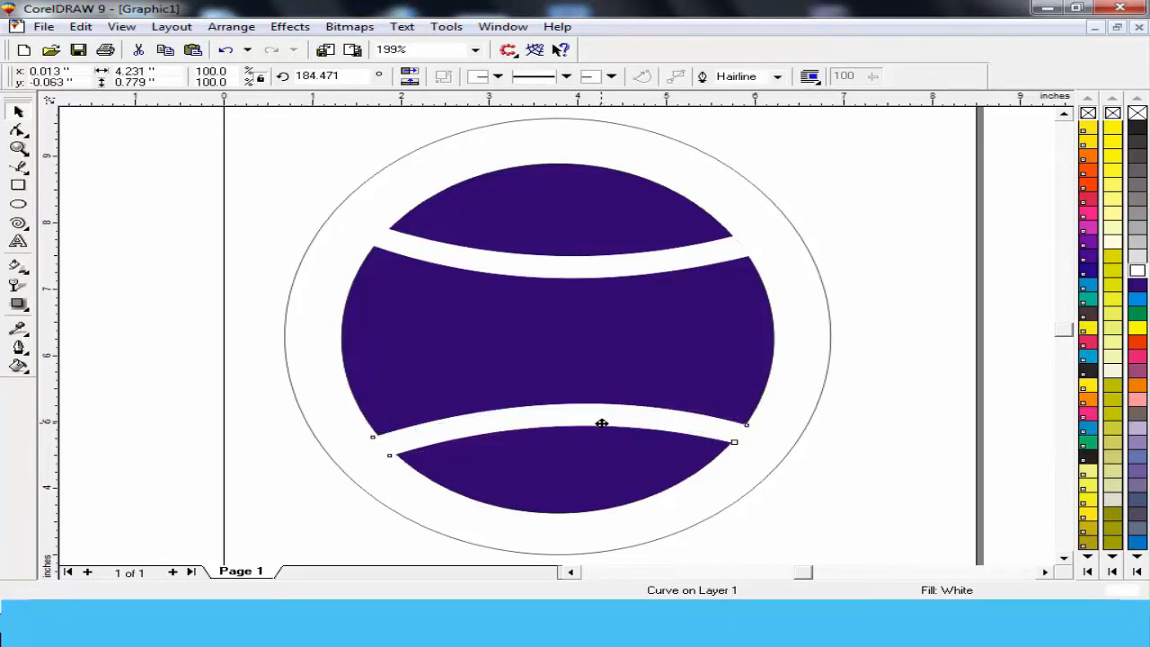
pyautogui.moveTo(600, 423)
pyautogui.mouseDown()
pyautogui.moveTo(604, 432)
pyautogui.moveTo(604, 418)
pyautogui.mouseUp()
# Step: Bow the upper and lower edges of the lower band further upward by adjusting their curve handles
pyautogui.moveTo(865, 626)
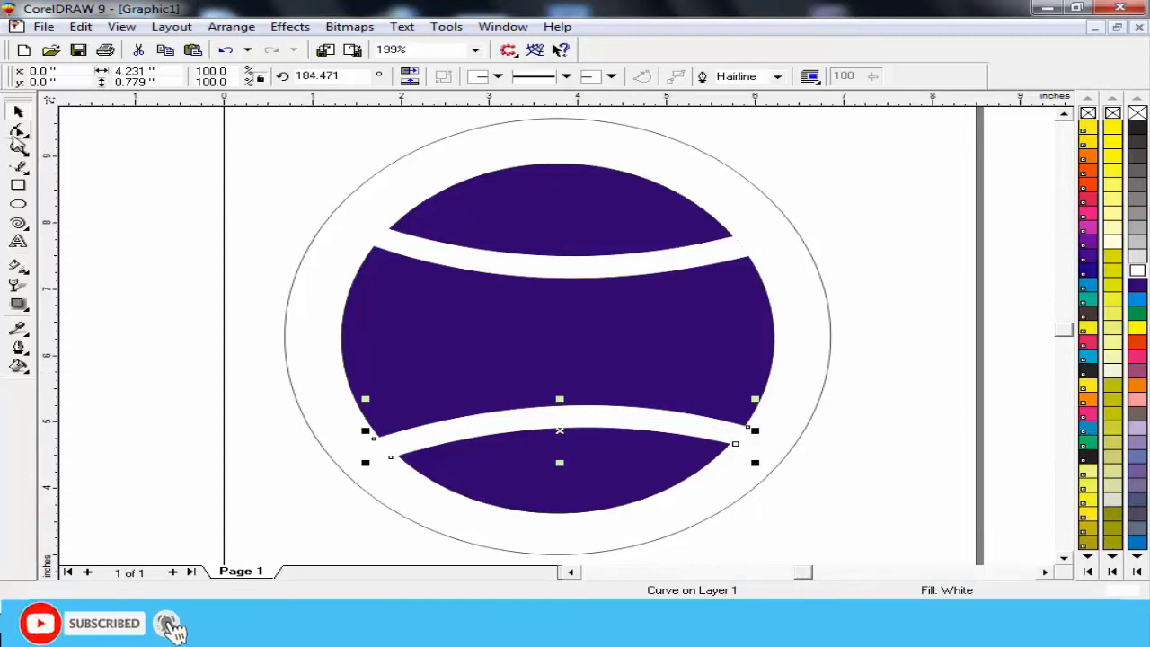
pyautogui.click(18, 130)
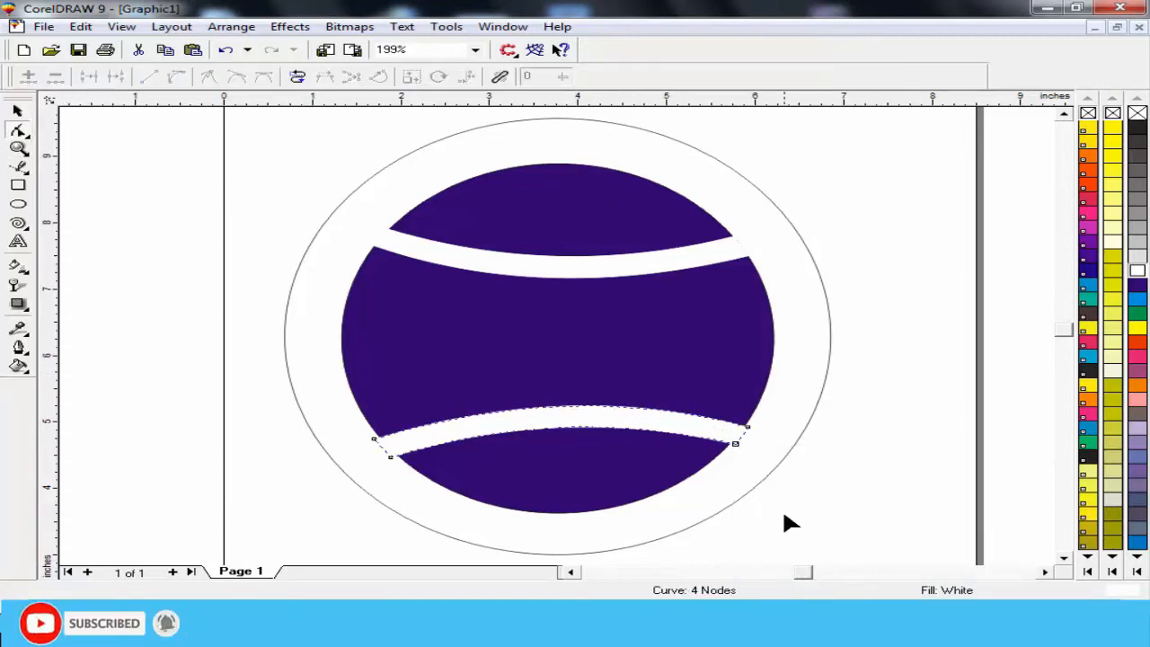
pyautogui.click(556, 409)
pyautogui.click(374, 438)
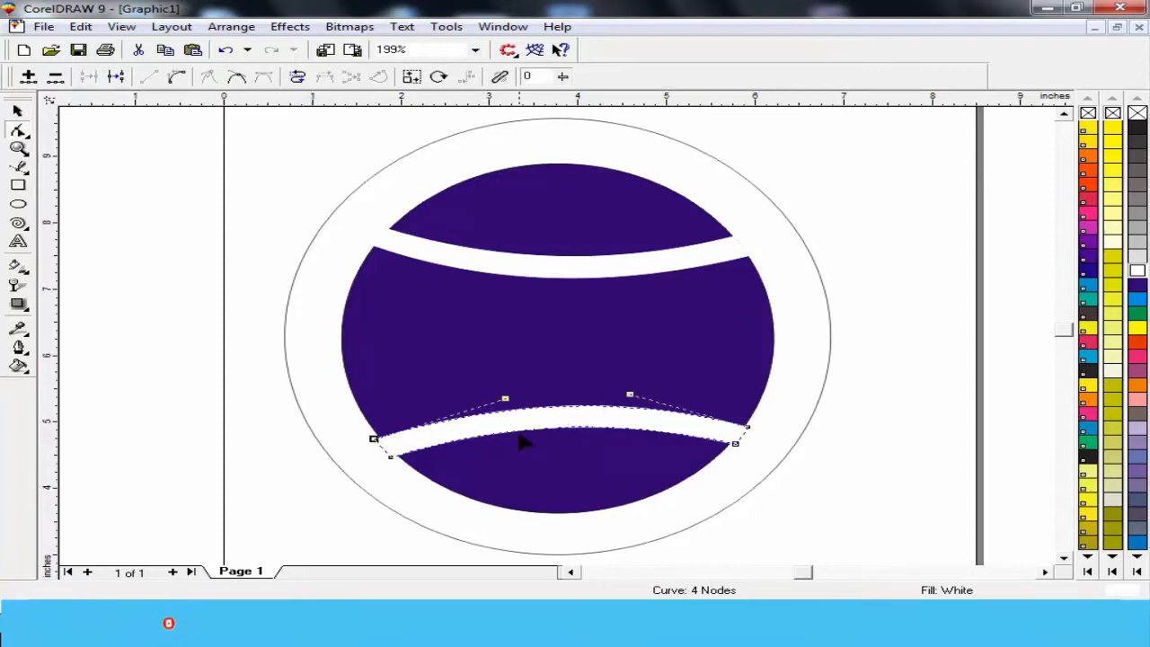
pyautogui.moveTo(503, 401); pyautogui.dragTo(503, 392)
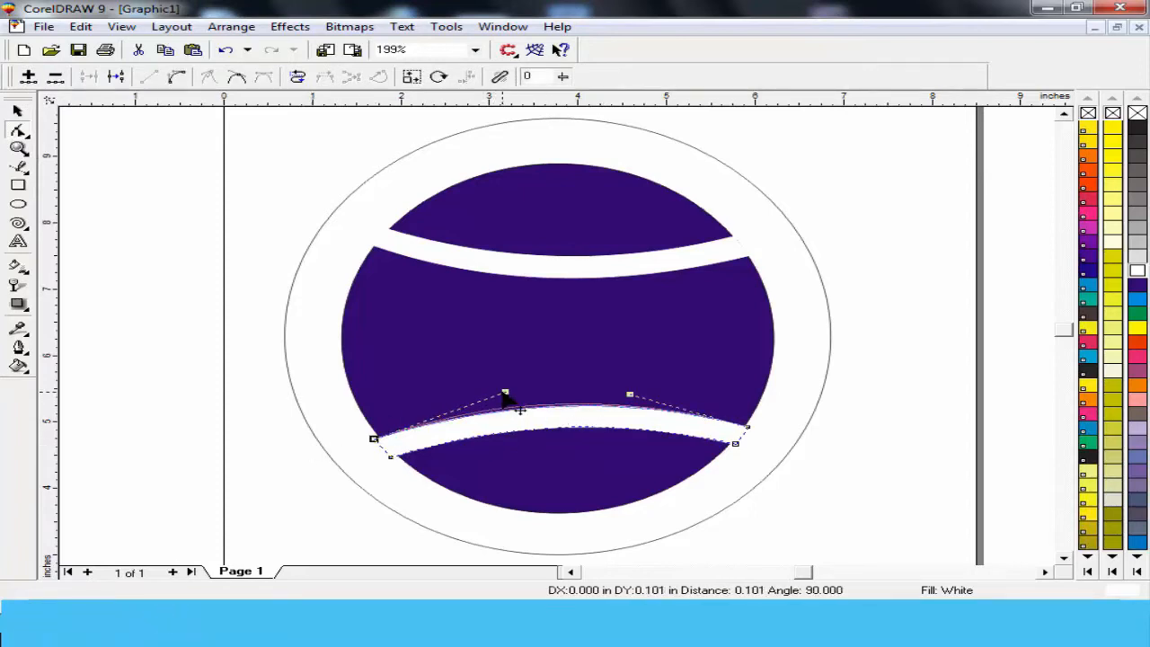
pyautogui.moveTo(630, 396); pyautogui.dragTo(612, 410)
pyautogui.click(736, 443)
pyautogui.moveTo(499, 430); pyautogui.dragTo(502, 425)
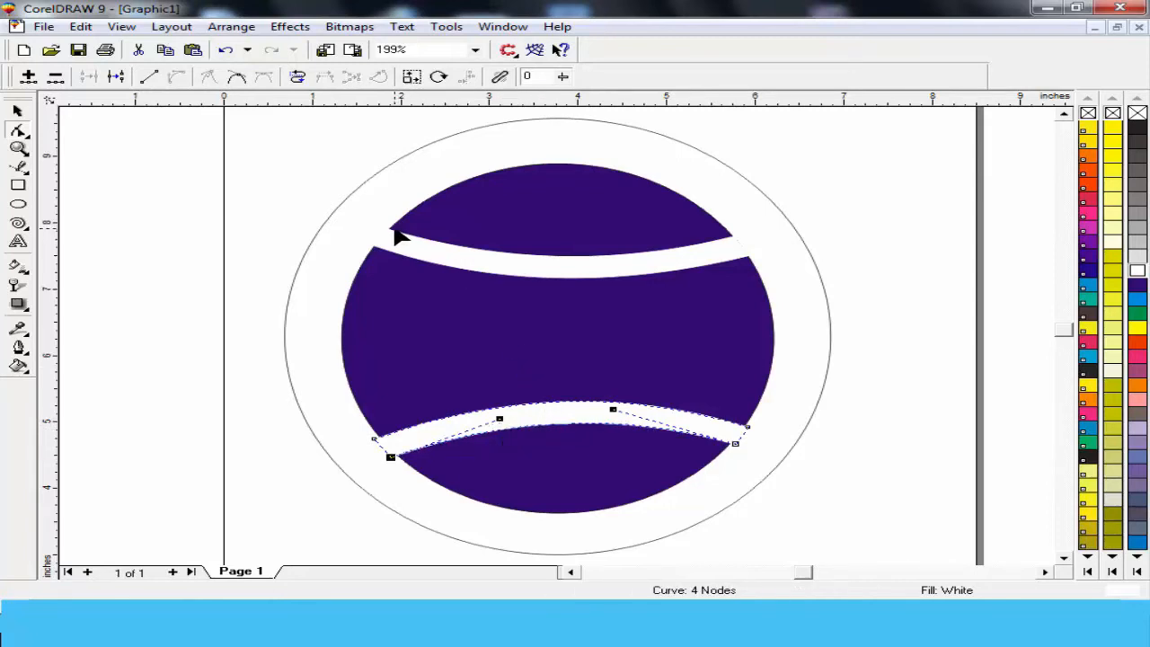
# Step: Bow the upper and lower edges of the upper band slightly further downward by adjusting their curve handles
pyautogui.click(389, 235)
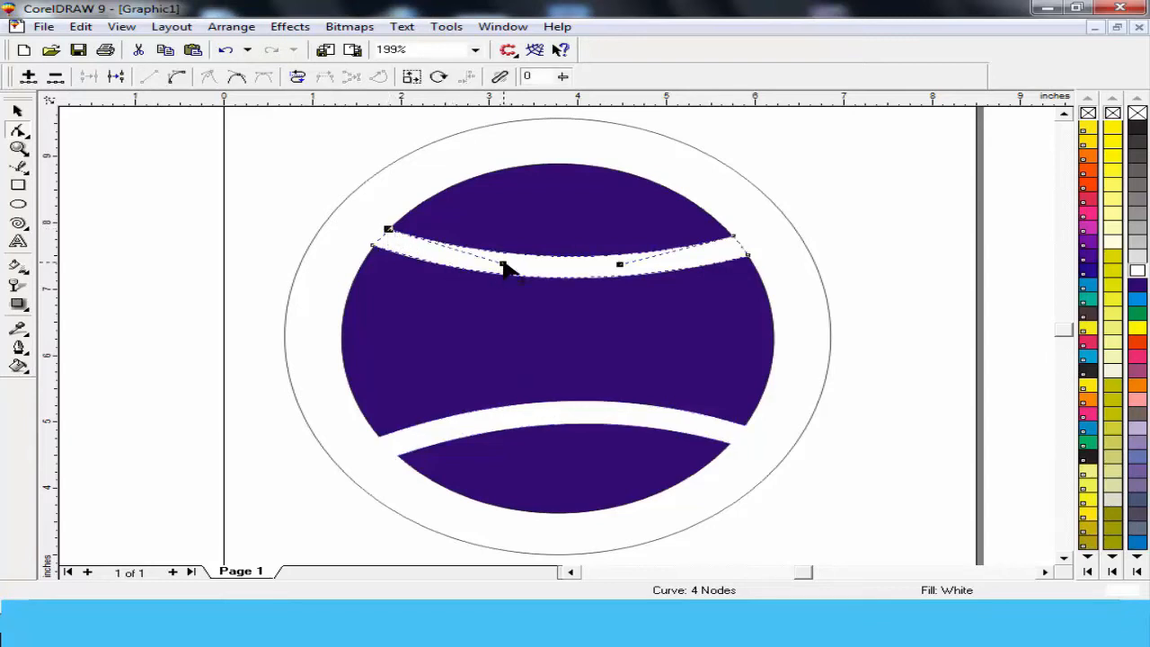
pyautogui.moveTo(503, 264); pyautogui.dragTo(504, 270)
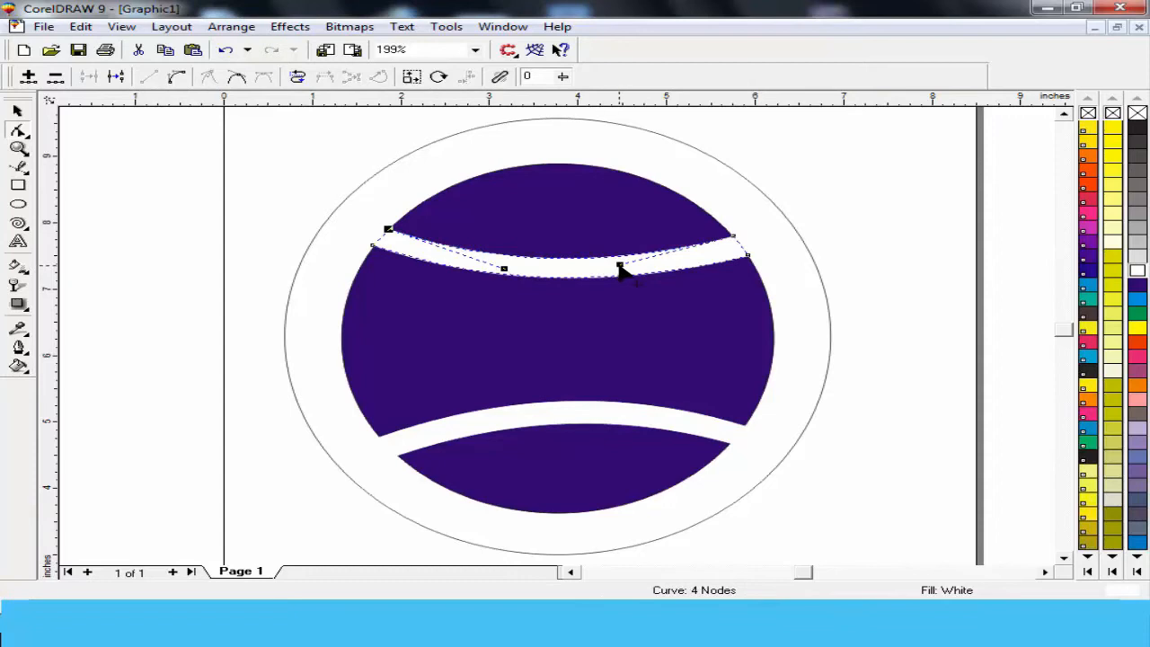
pyautogui.moveTo(620, 267); pyautogui.dragTo(623, 275)
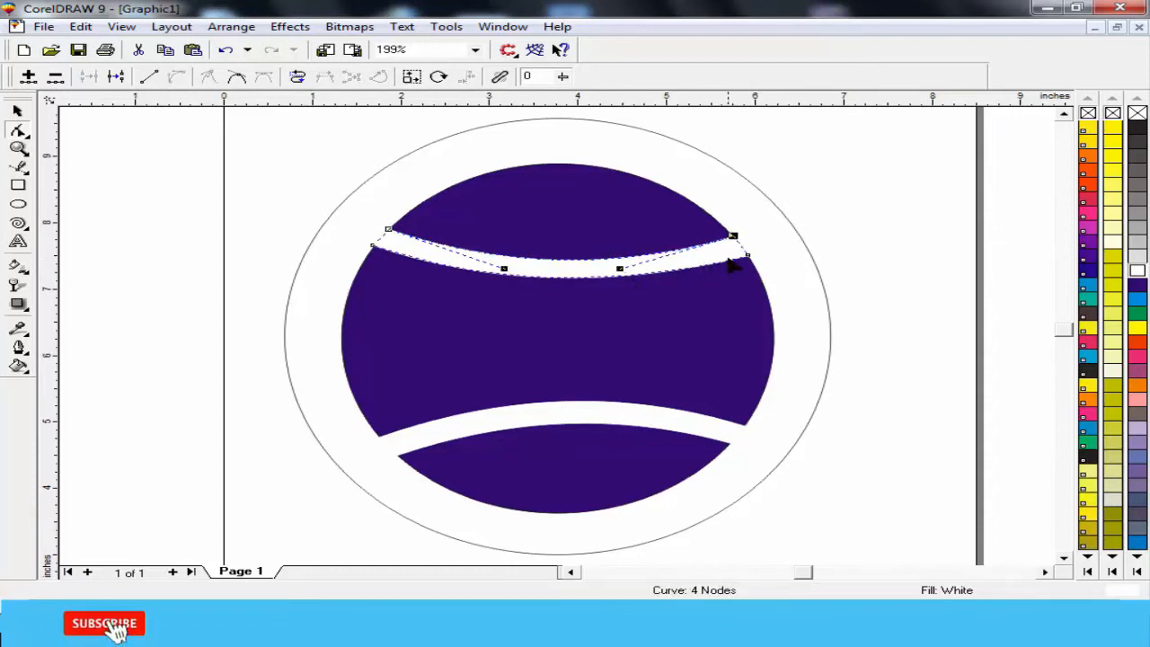
pyautogui.click(747, 256)
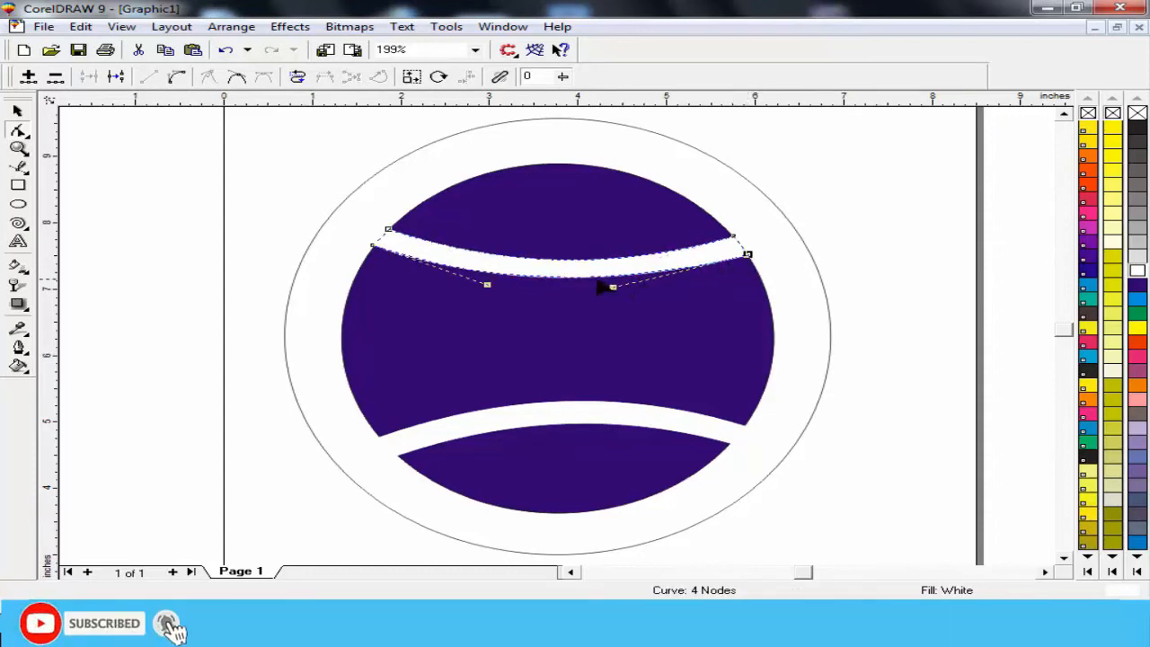
pyautogui.moveTo(612, 289); pyautogui.dragTo(615, 293)
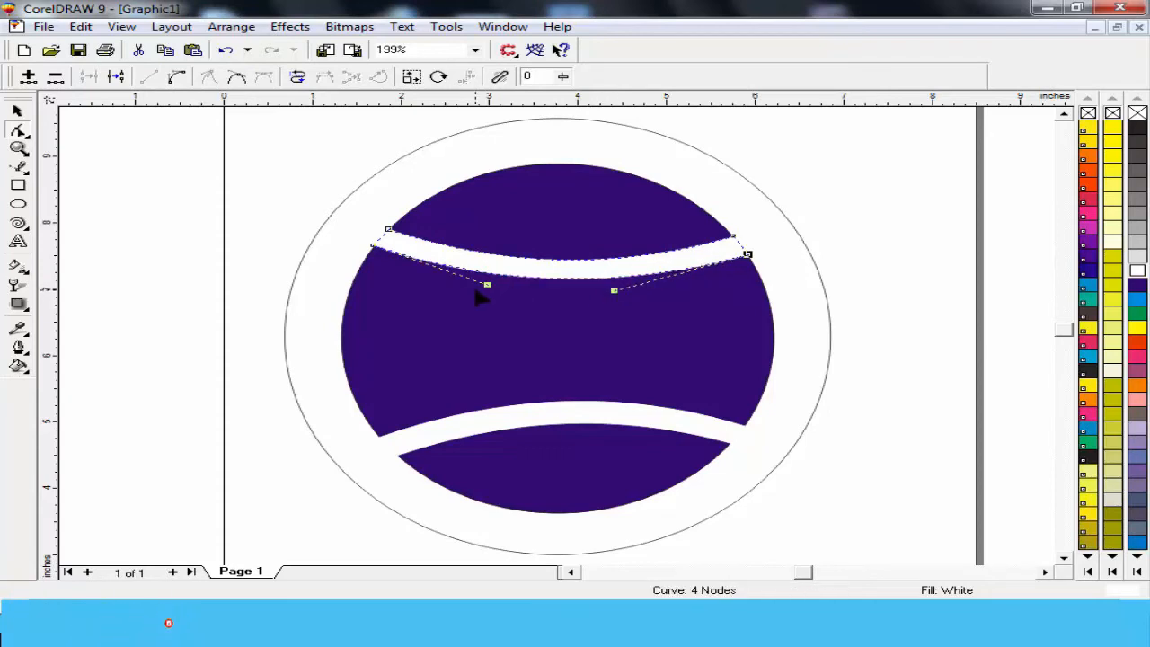
pyautogui.click(487, 297)
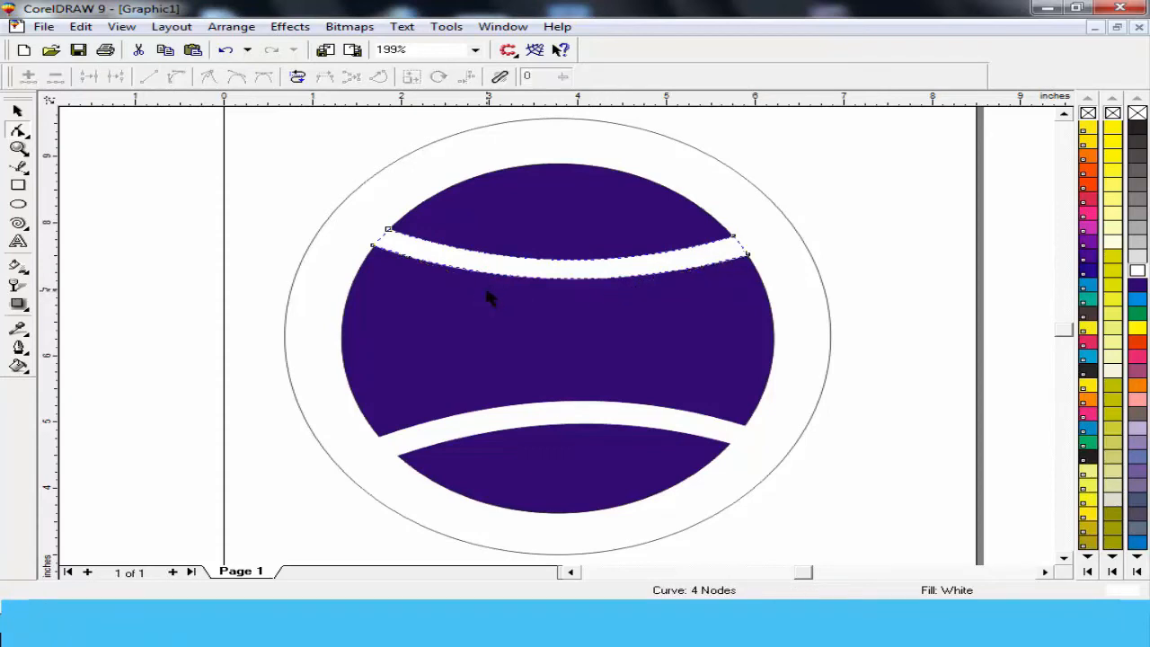
pyautogui.click(372, 246)
pyautogui.moveTo(488, 285); pyautogui.dragTo(486, 289)
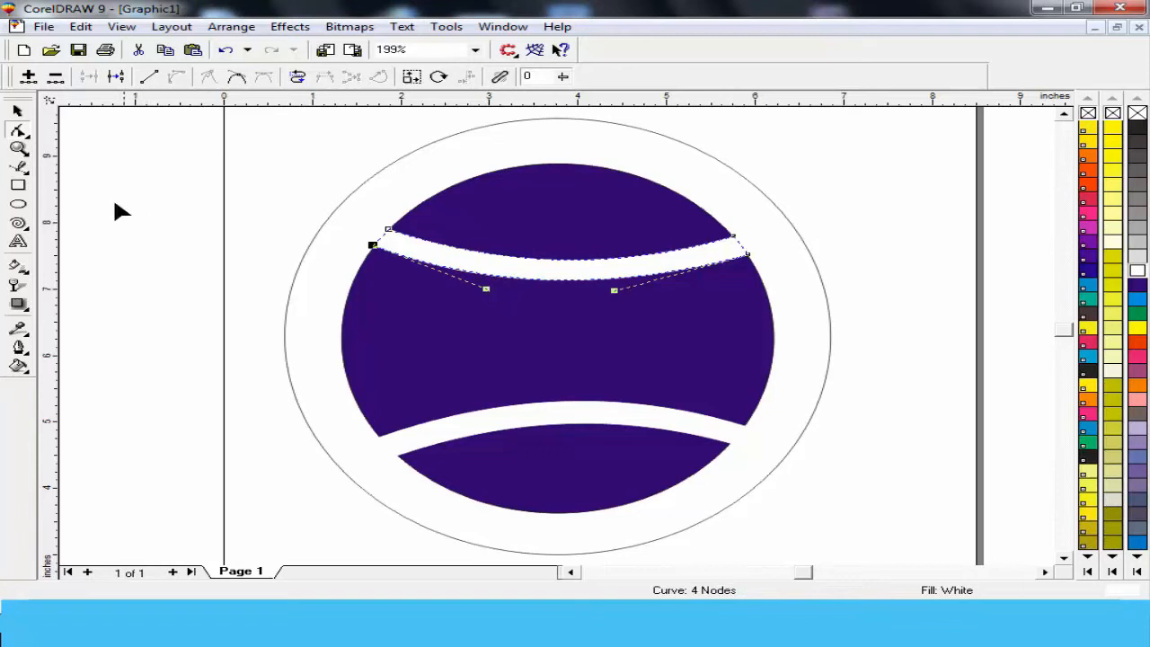
# Step: Draw a closed four-sided shape about 4.24 by 2.85 inches between the white bands, with its corners at the blue ellipse's edge
pyautogui.click(17, 111)
pyautogui.click(120, 204)
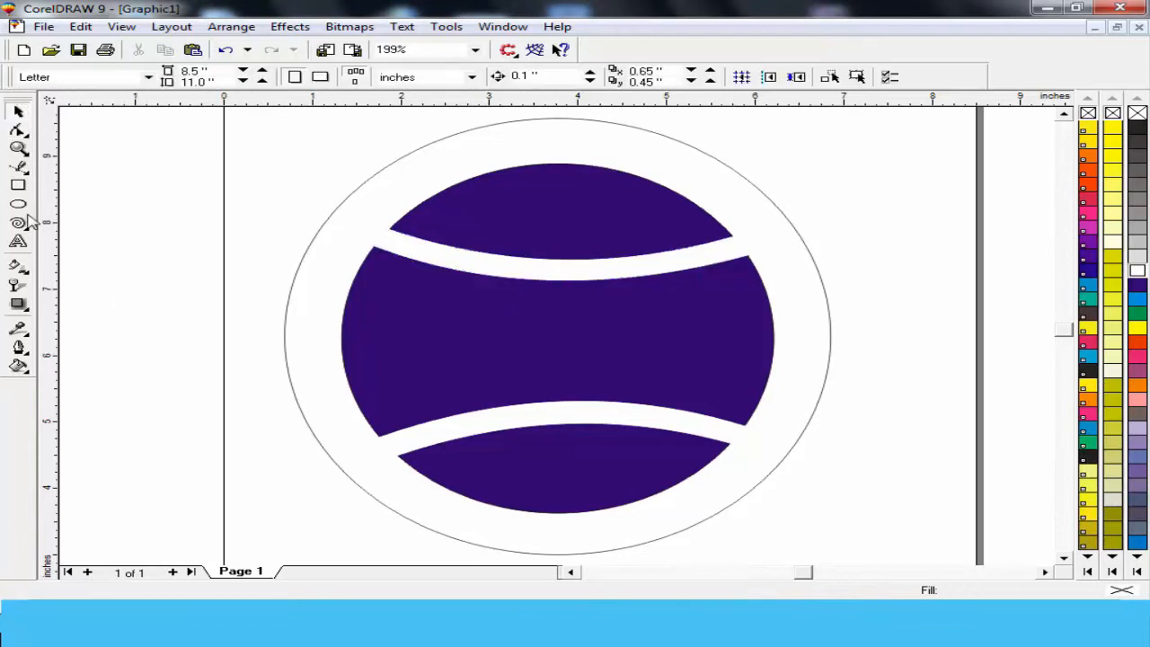
pyautogui.click(18, 167)
pyautogui.click(374, 247)
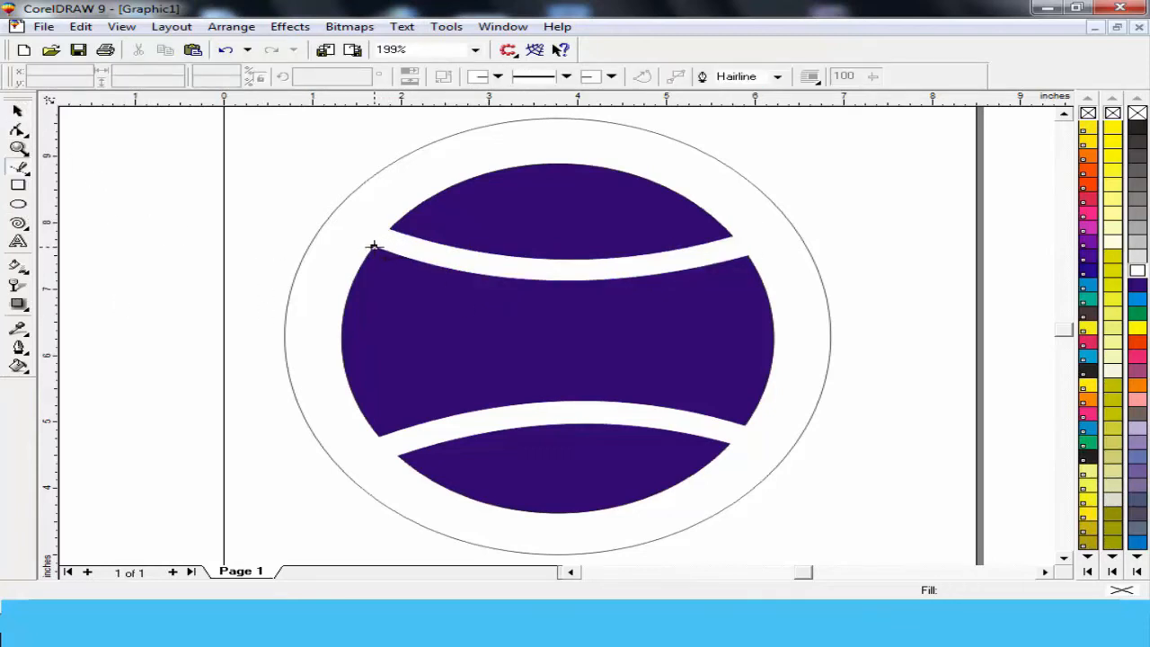
pyautogui.click(377, 436)
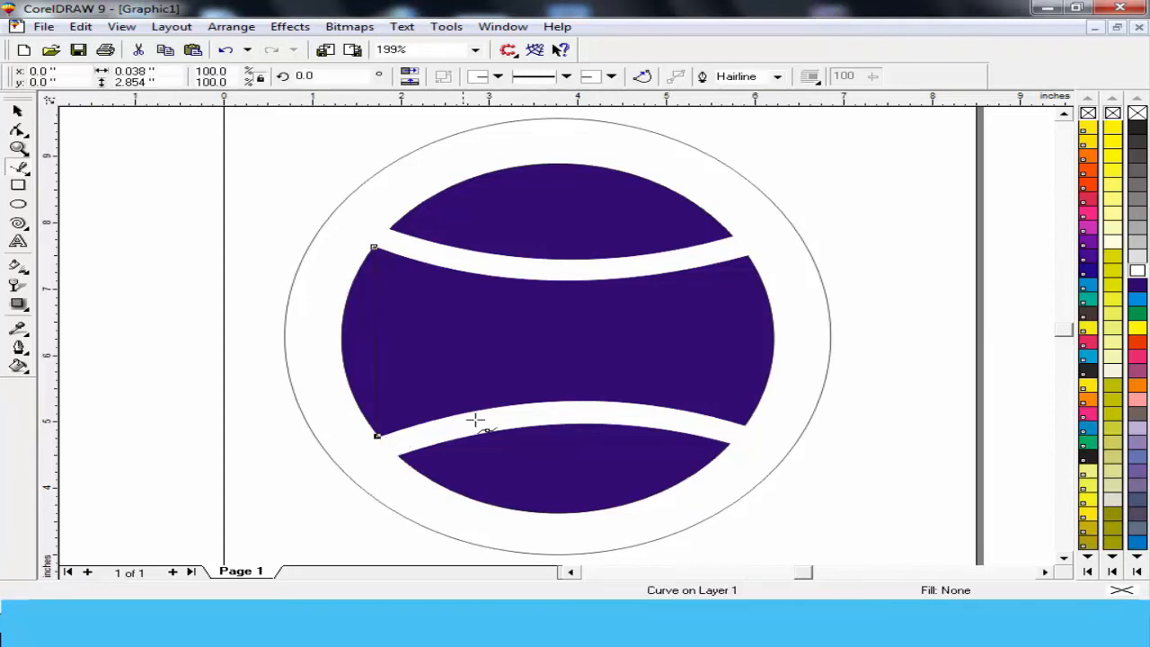
pyautogui.click(746, 423)
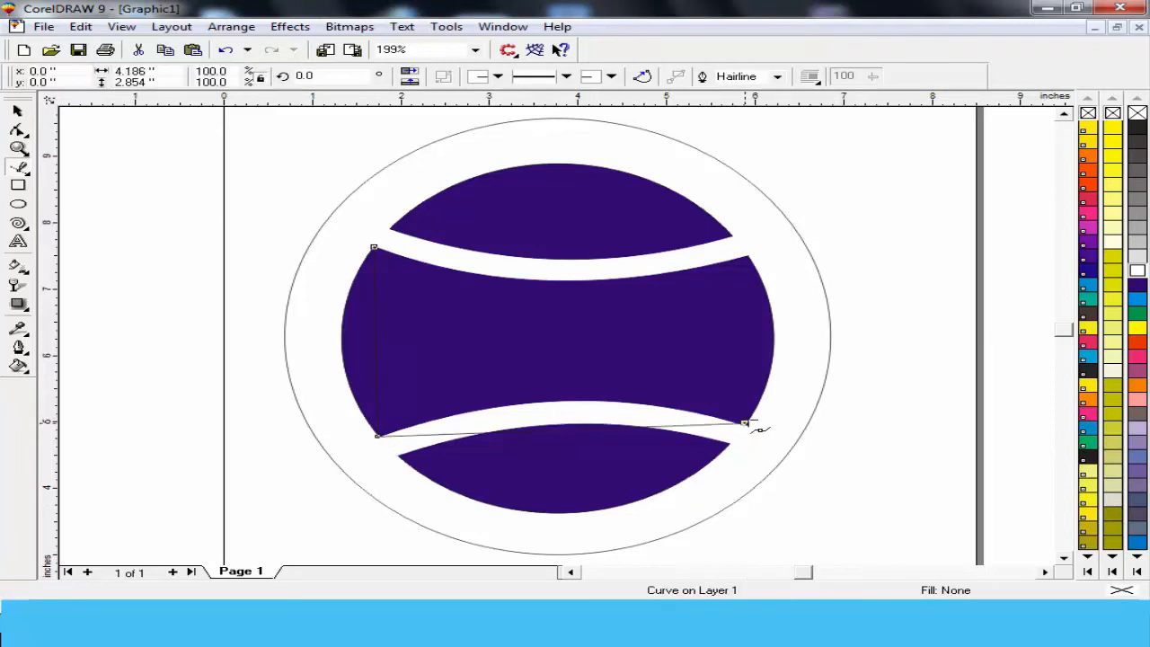
pyautogui.click(749, 259)
pyautogui.click(374, 247)
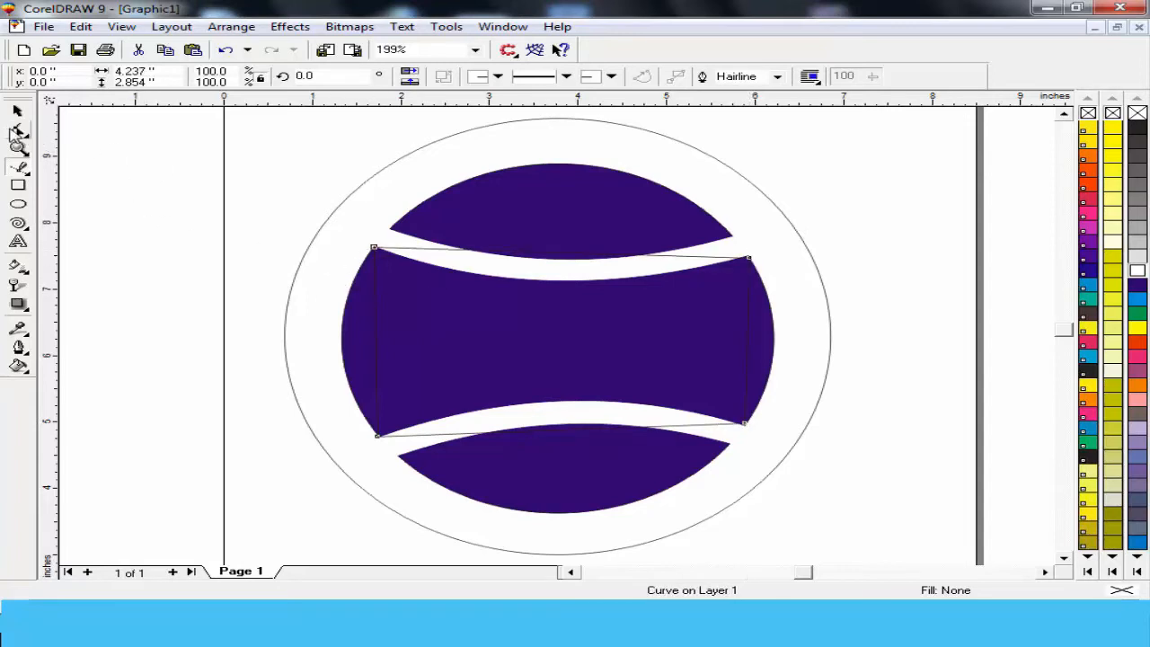
# Step: Convert the shape's upper and lower edges to curves, bow them inward along the white bands, and nudge the upper-right corner into place
pyautogui.click(17, 131)
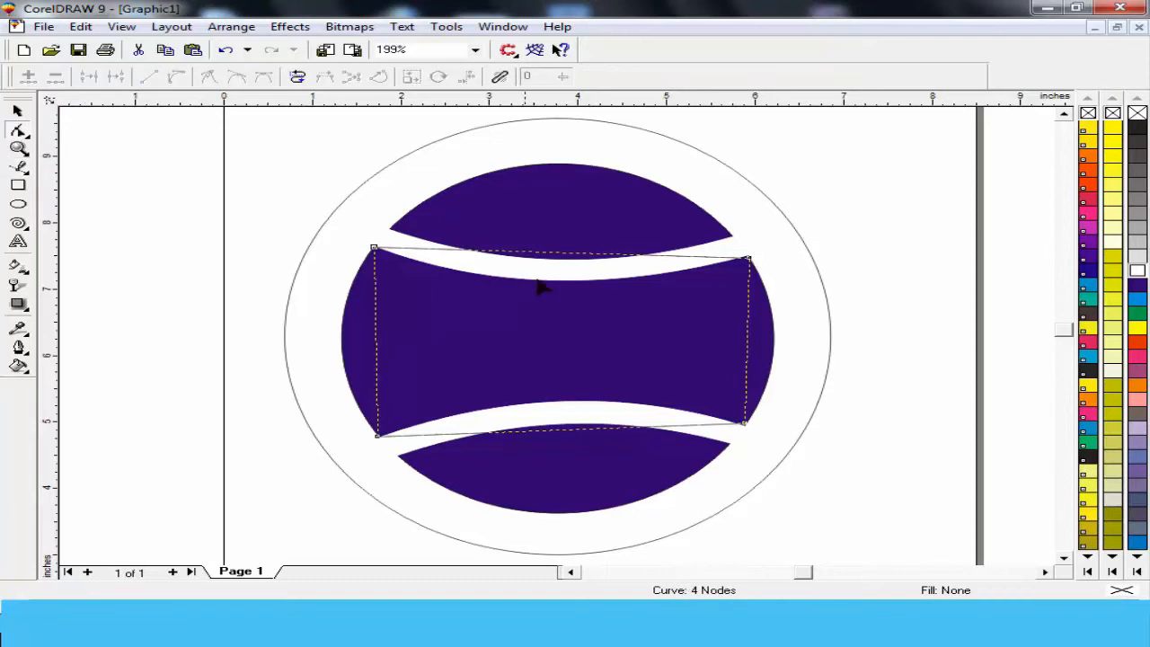
pyautogui.click(561, 253)
pyautogui.click(178, 78)
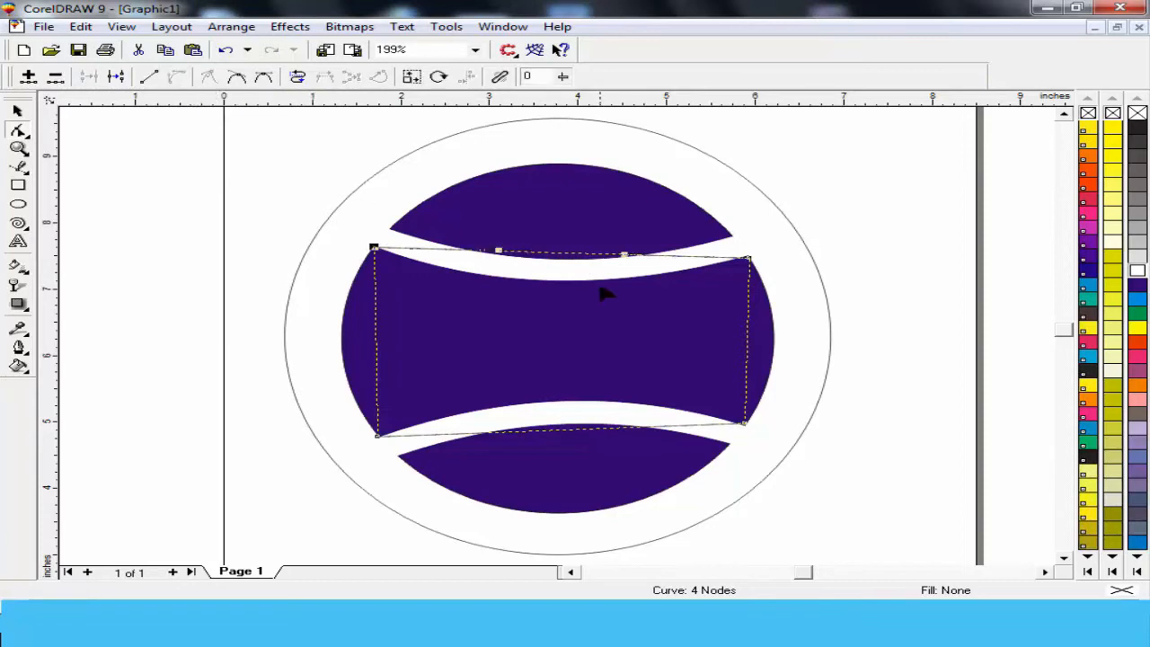
pyautogui.moveTo(568, 261); pyautogui.dragTo(558, 286)
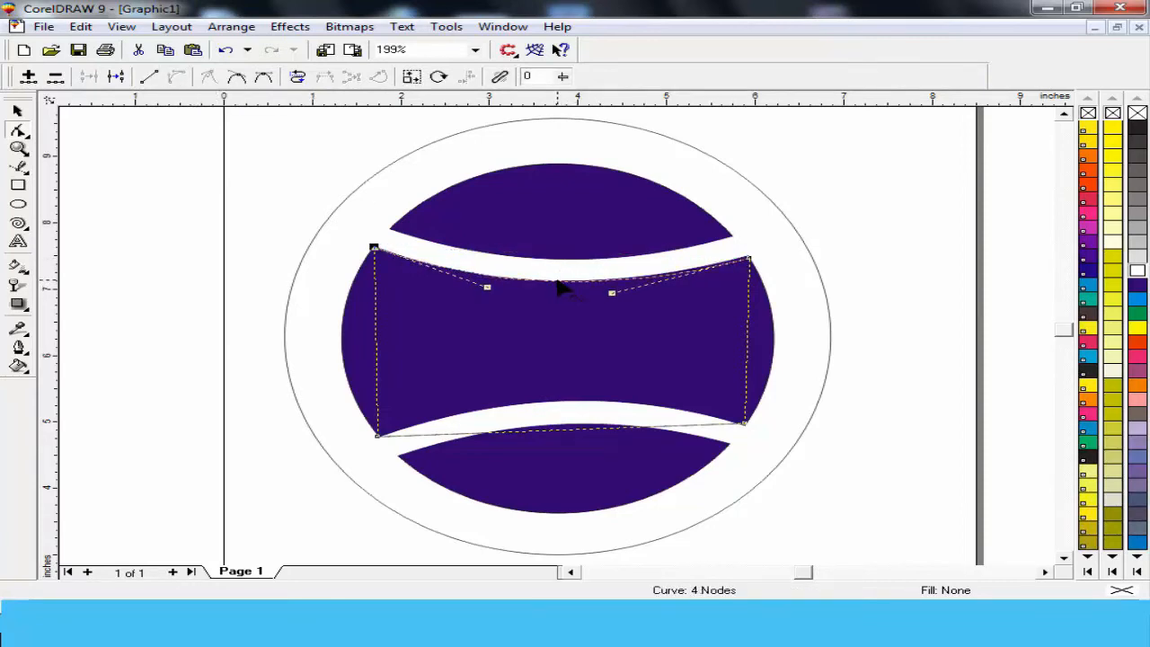
pyautogui.click(572, 432)
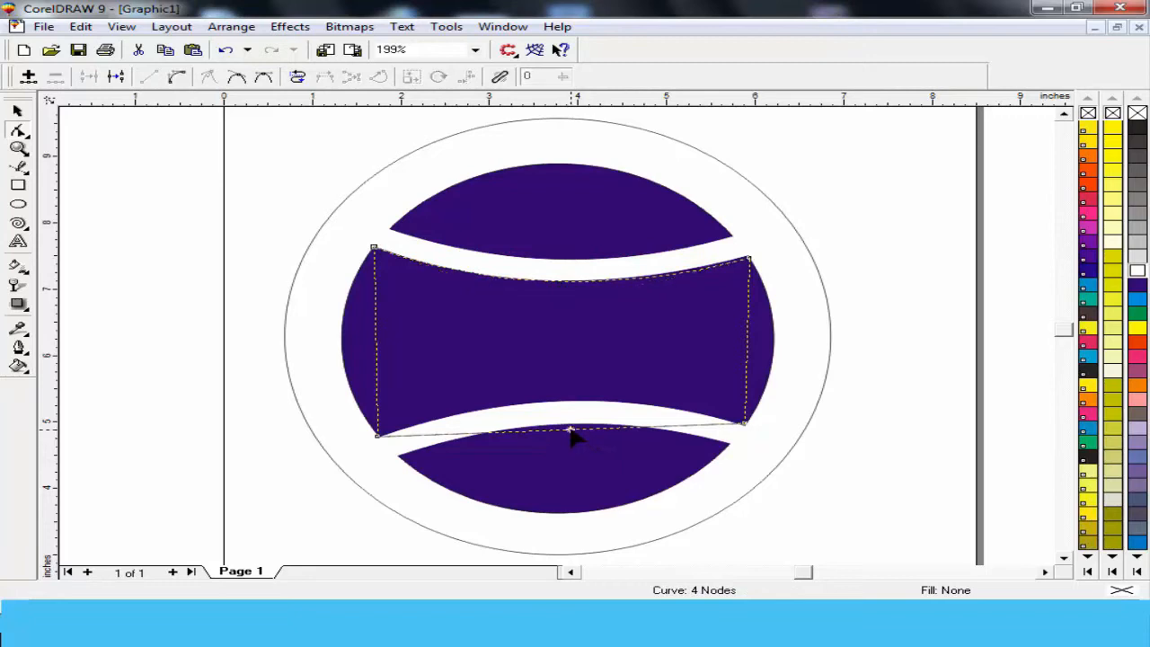
pyautogui.click(179, 77)
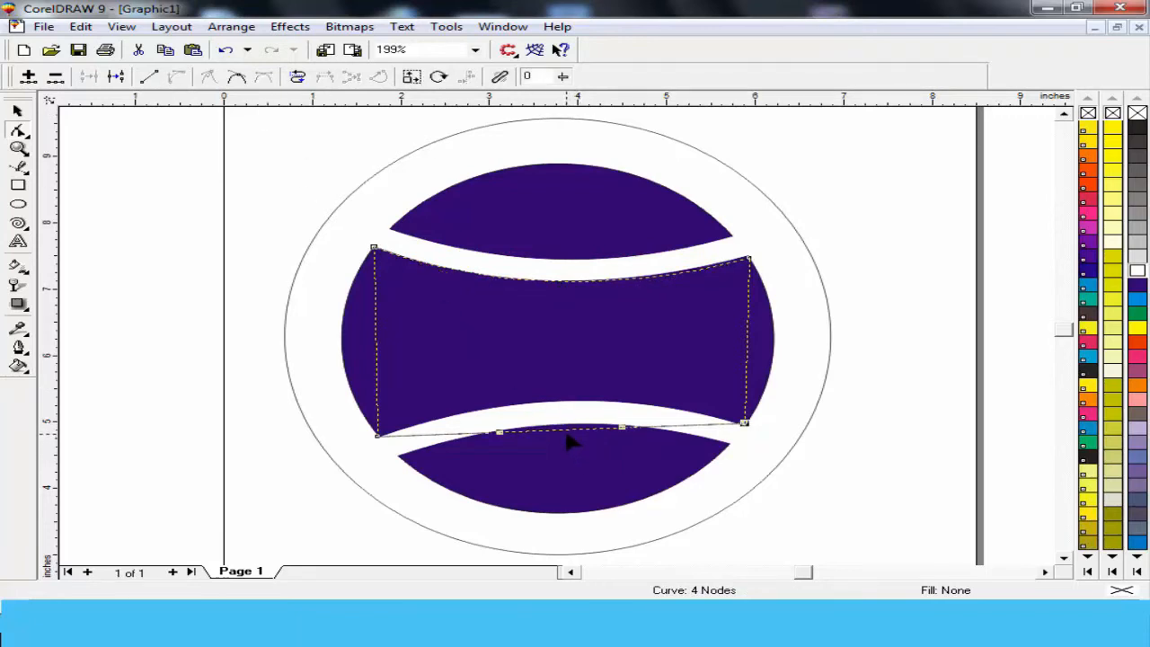
pyautogui.moveTo(559, 433); pyautogui.dragTo(558, 403)
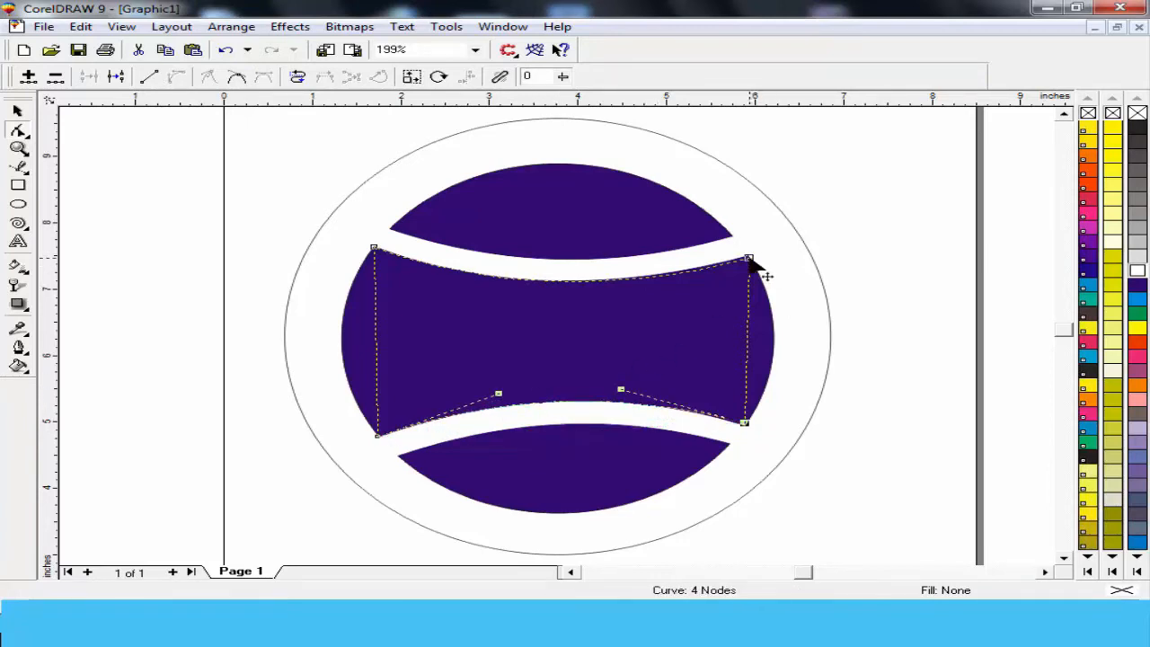
pyautogui.moveTo(749, 259); pyautogui.dragTo(749, 255)
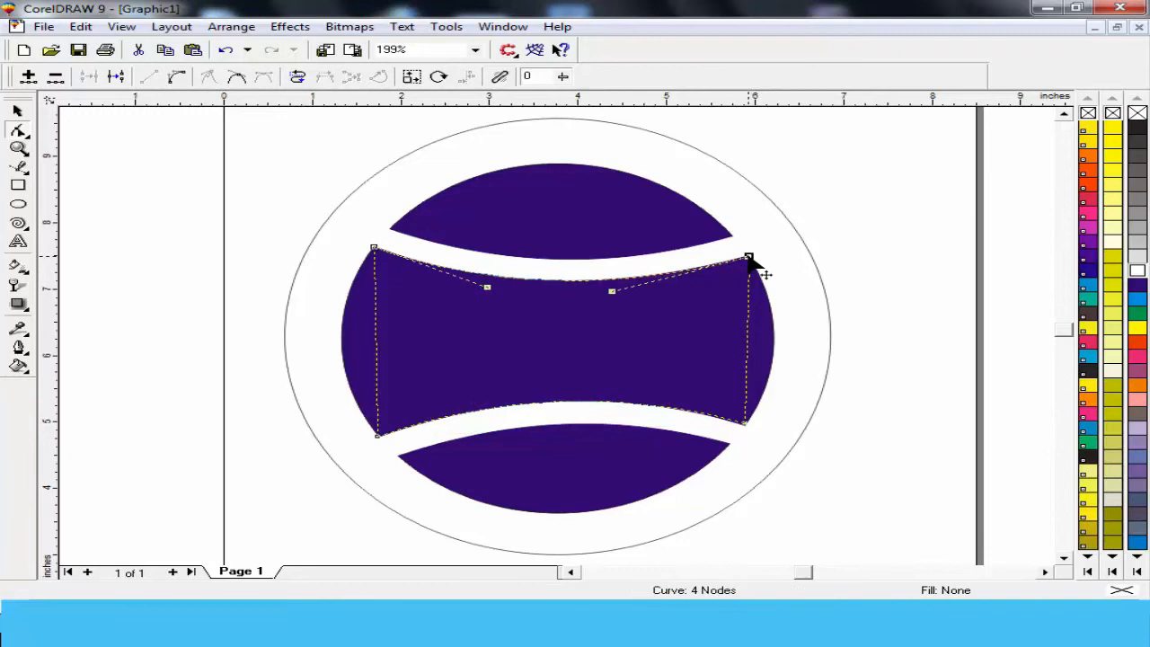
# Step: Nudge the lower-left corner, convert the shape's left edge to a curve, and bow it outward to follow the ellipse
pyautogui.click(376, 341)
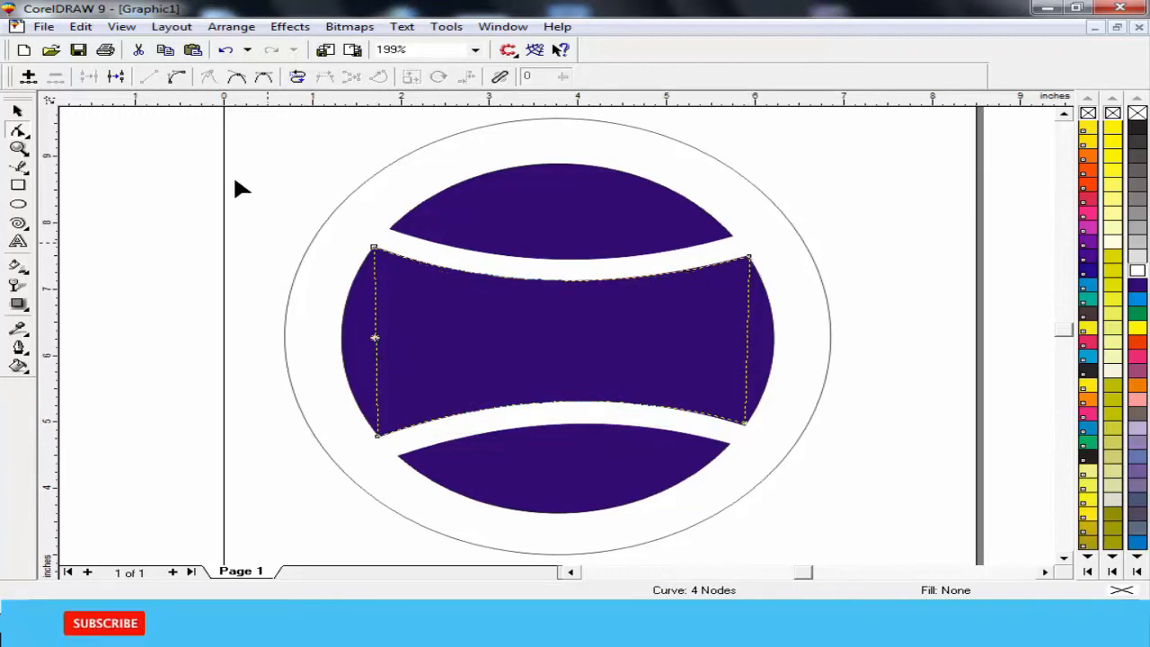
pyautogui.click(176, 76)
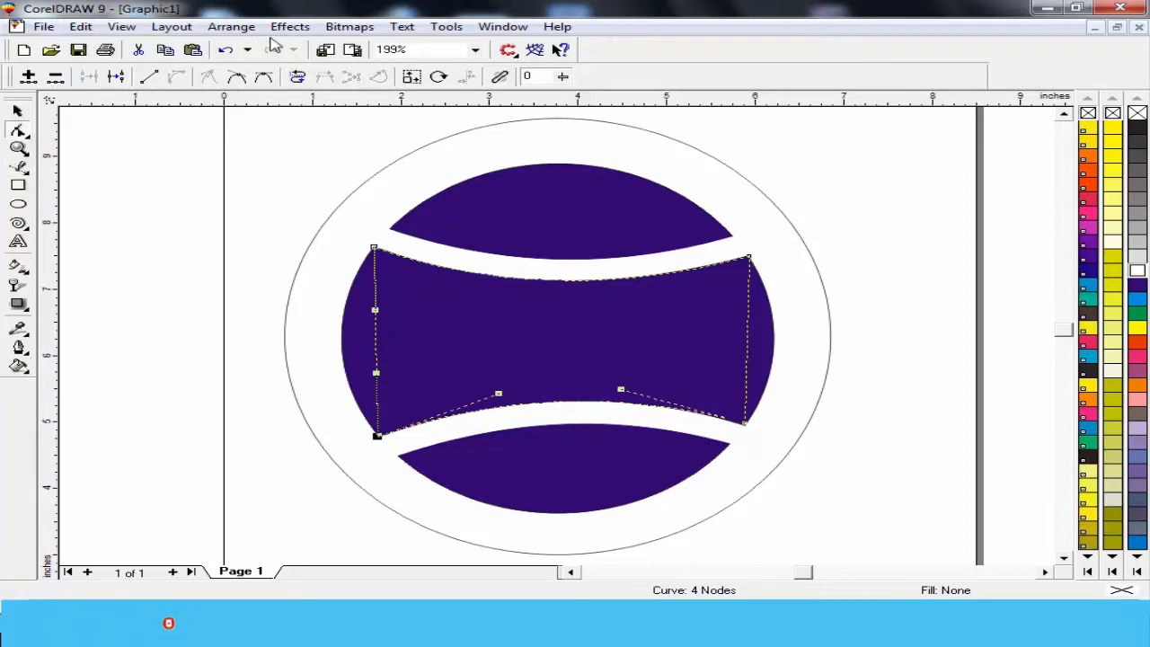
pyautogui.click(379, 341)
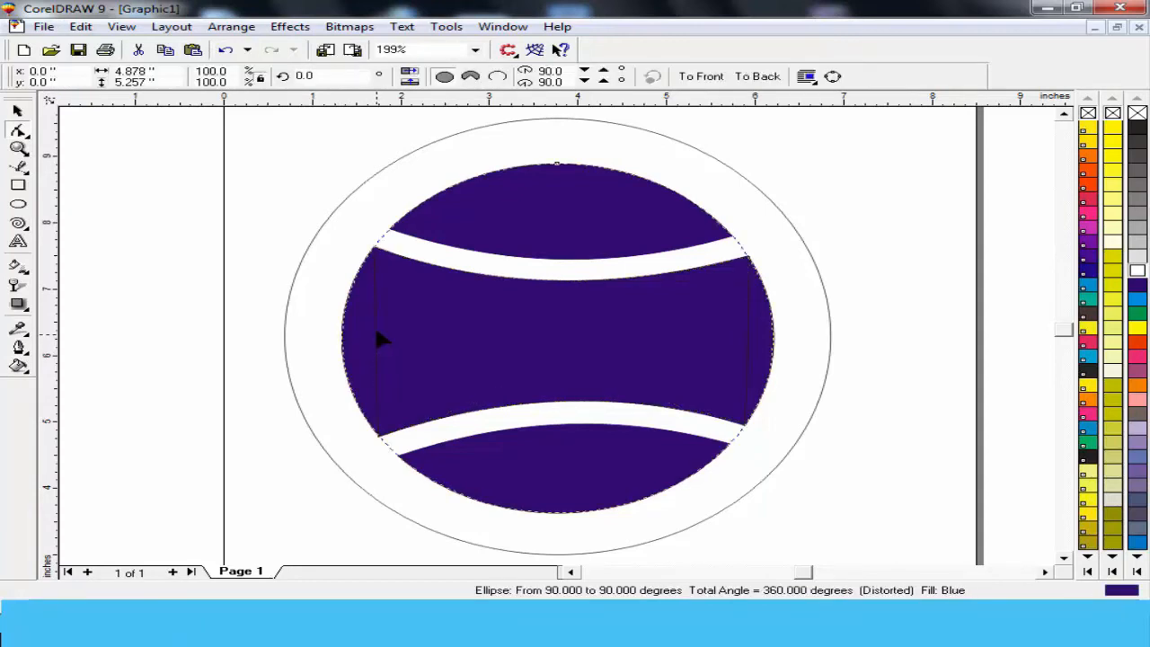
pyautogui.click(378, 255)
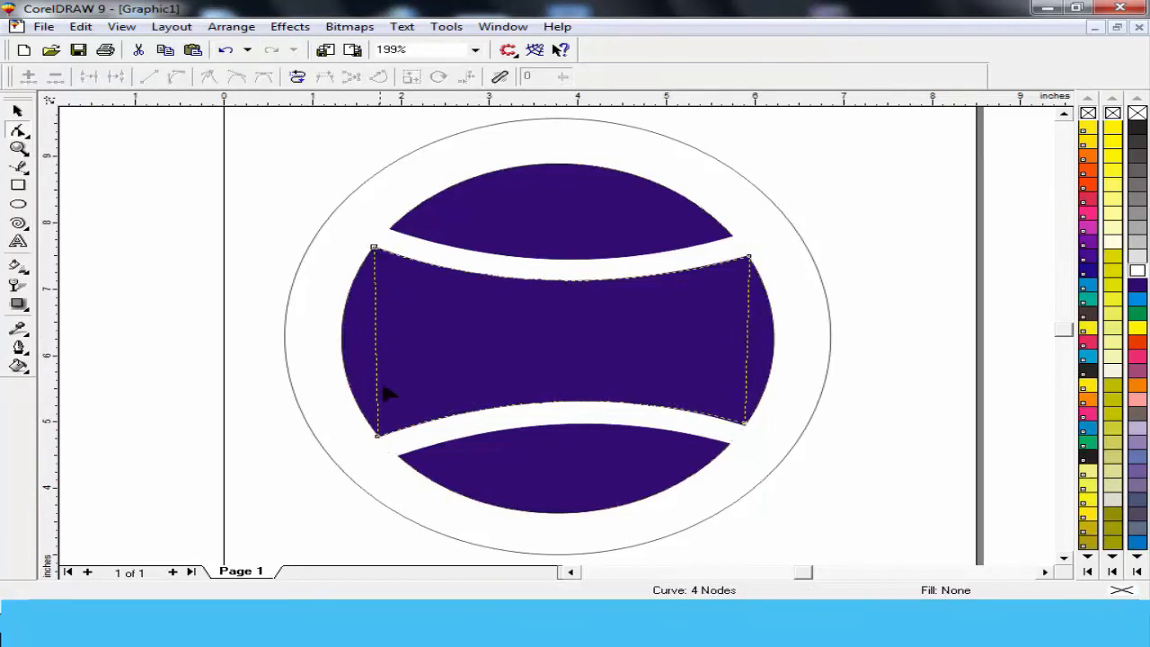
pyautogui.moveTo(377, 438); pyautogui.dragTo(378, 433)
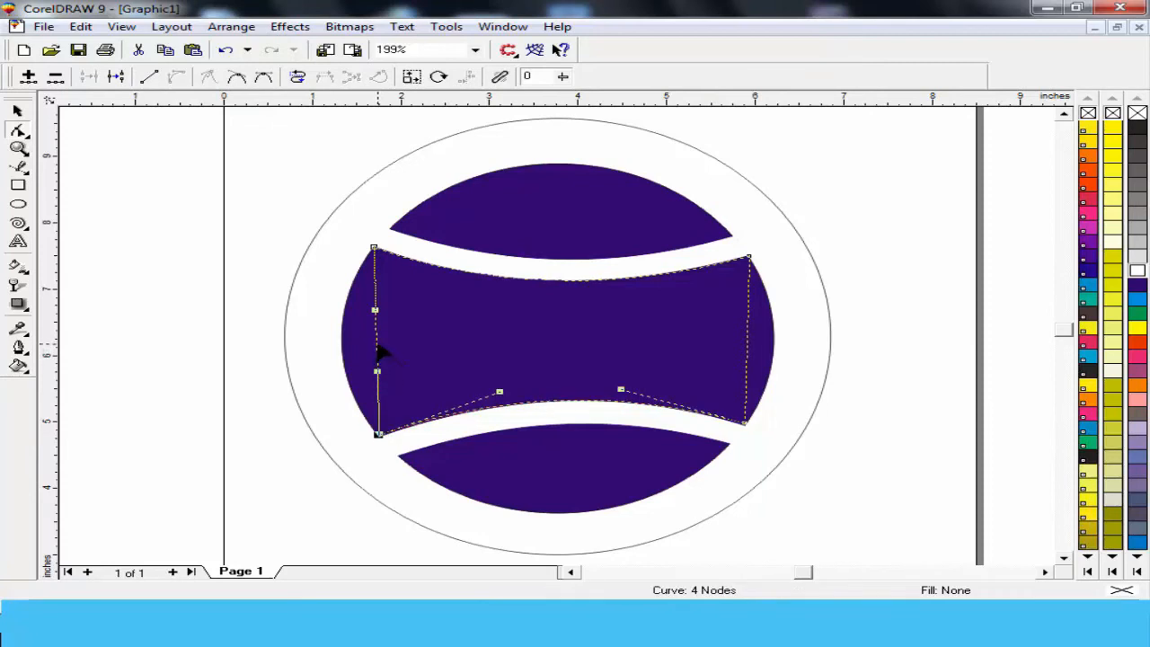
pyautogui.moveTo(378, 349); pyautogui.dragTo(339, 349)
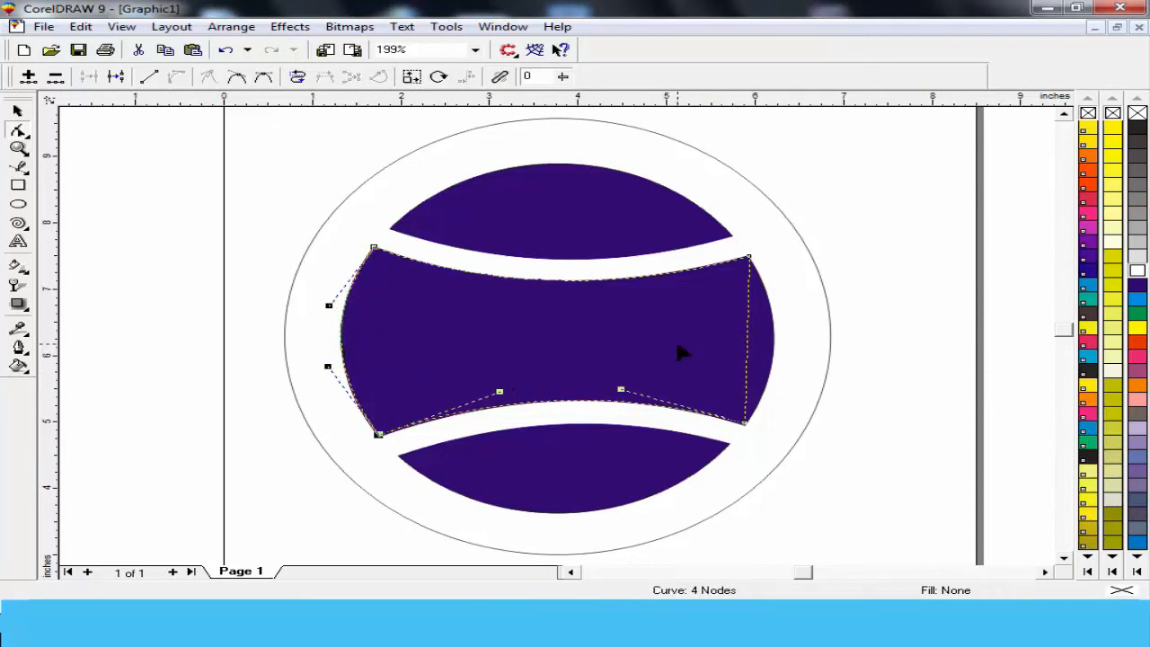
# Step: Convert the shape's right edge to a curve, bow it outward along the ellipse, and nudge the lower-right corner into place
pyautogui.click(746, 335)
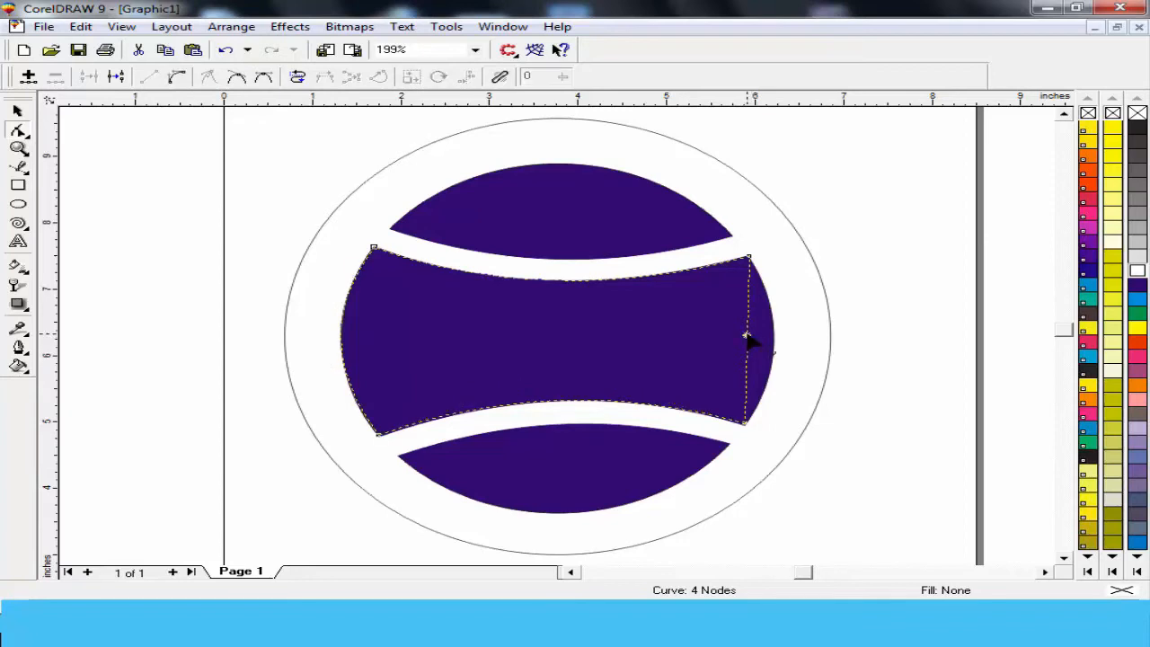
pyautogui.click(177, 79)
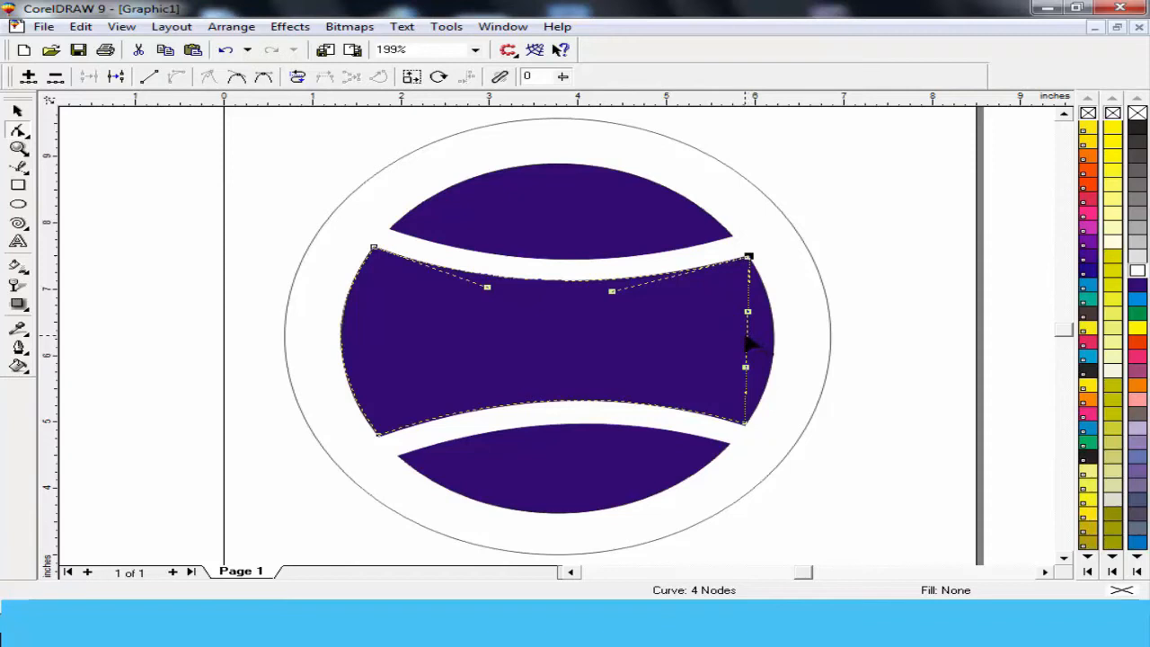
pyautogui.moveTo(750, 343); pyautogui.dragTo(774, 340)
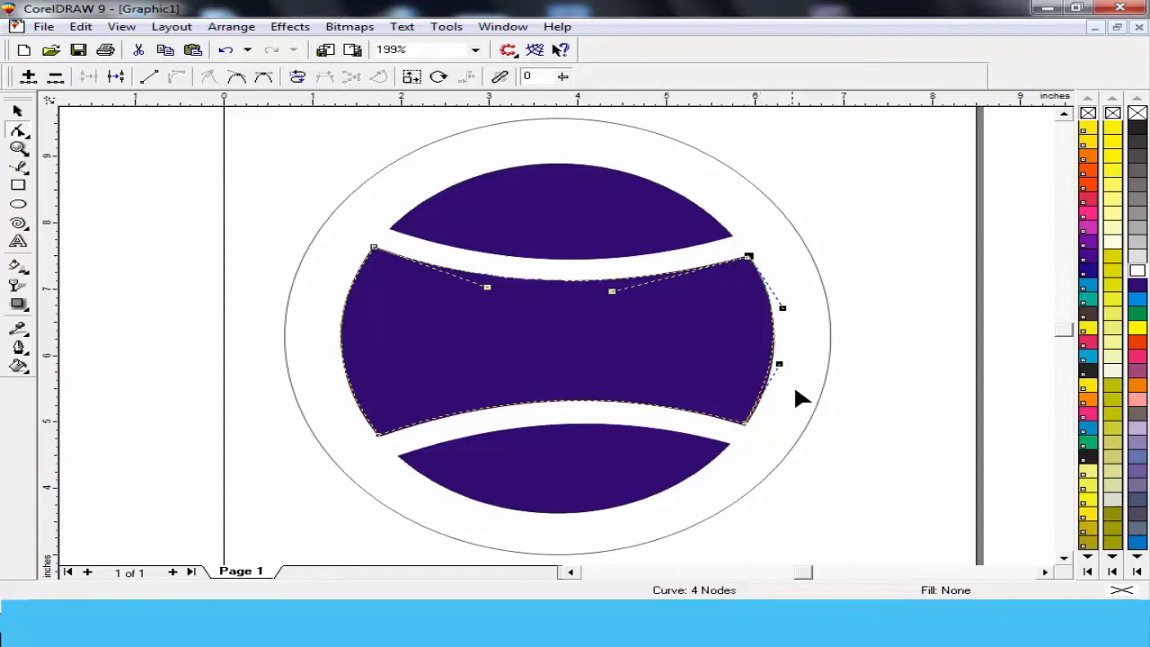
pyautogui.moveTo(745, 422); pyautogui.dragTo(748, 426)
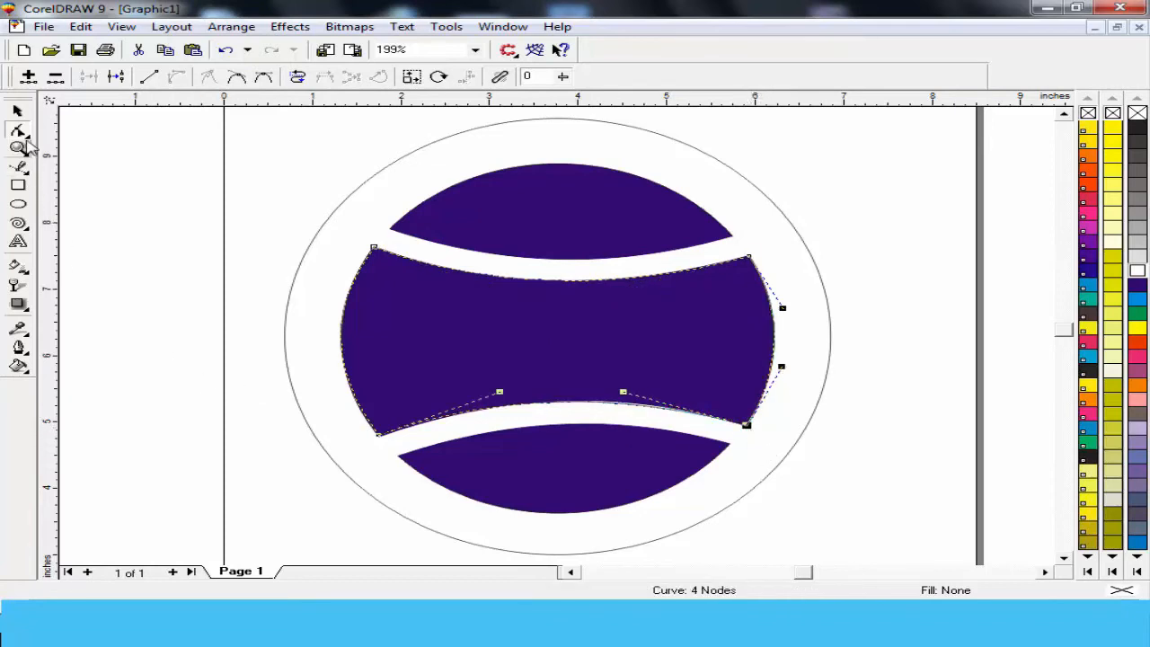
# Step: Fill the middle shape with 100% PANTONE Process Blue
pyautogui.click(20, 147)
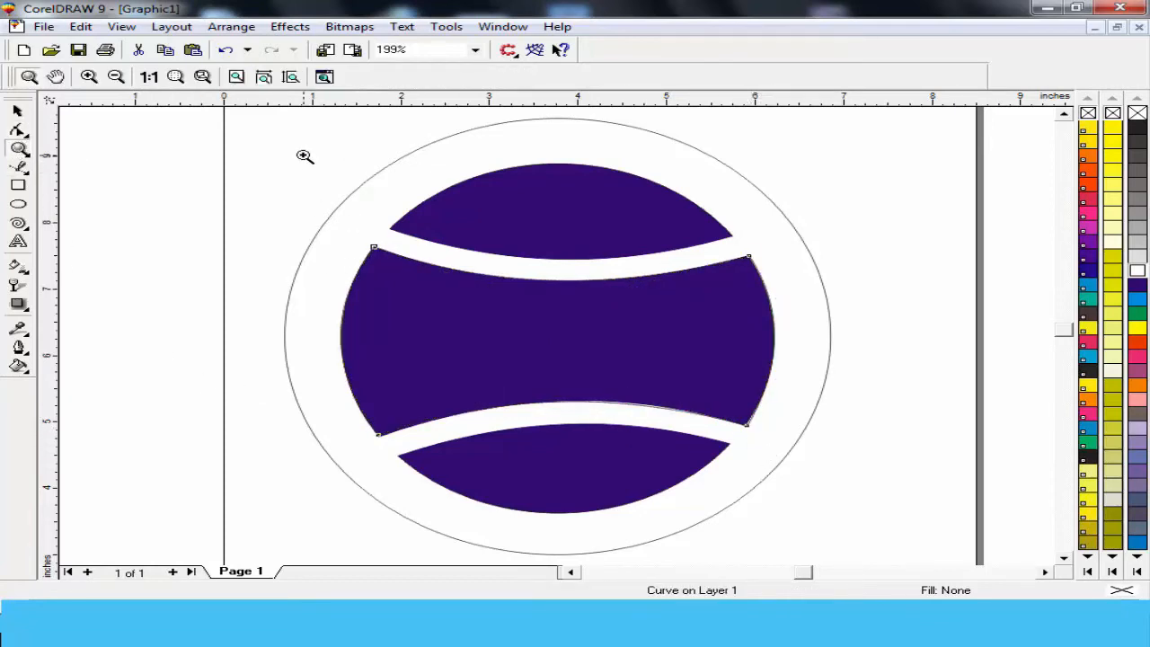
pyautogui.moveTo(304, 157); pyautogui.dragTo(579, 486)
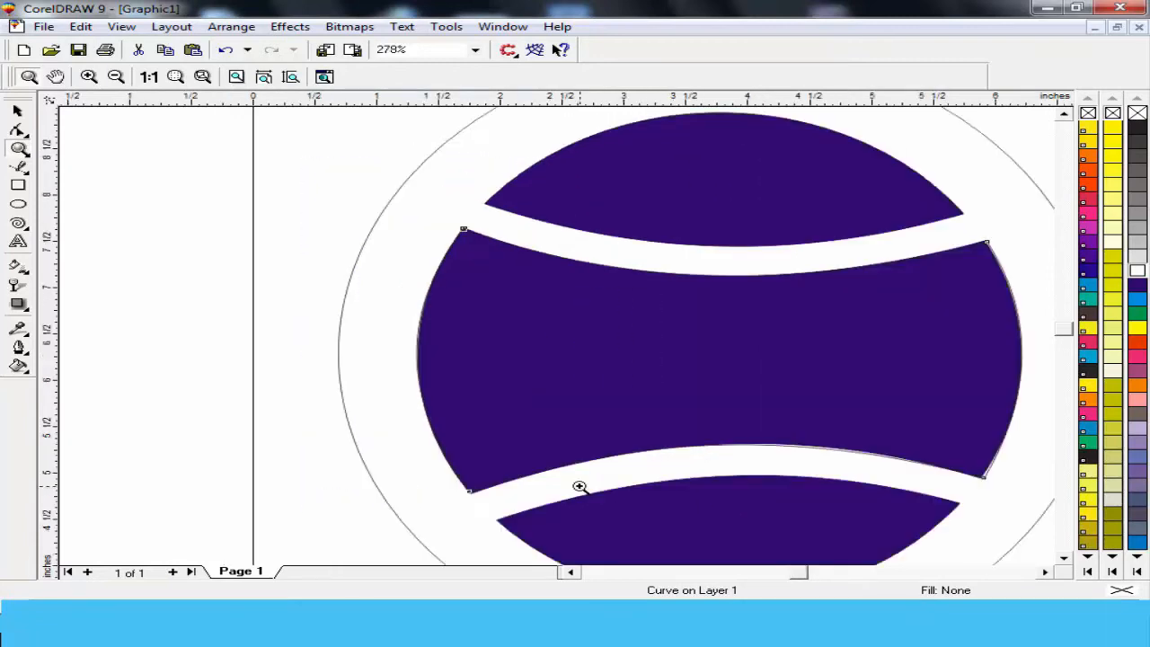
pyautogui.click(19, 130)
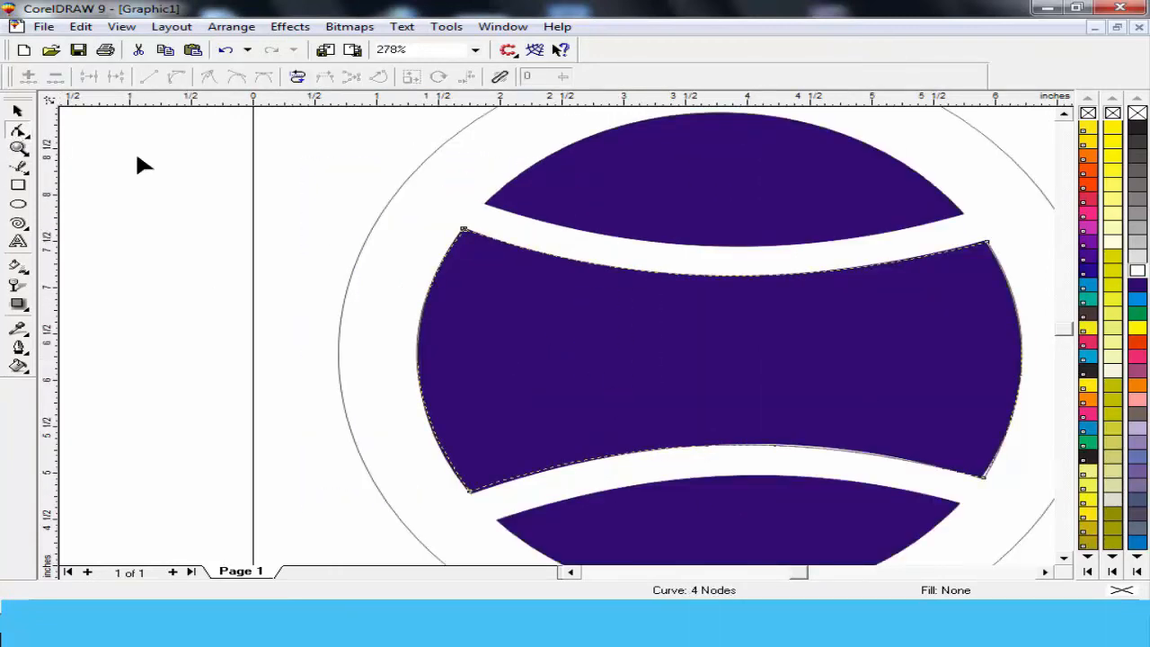
pyautogui.click(465, 231)
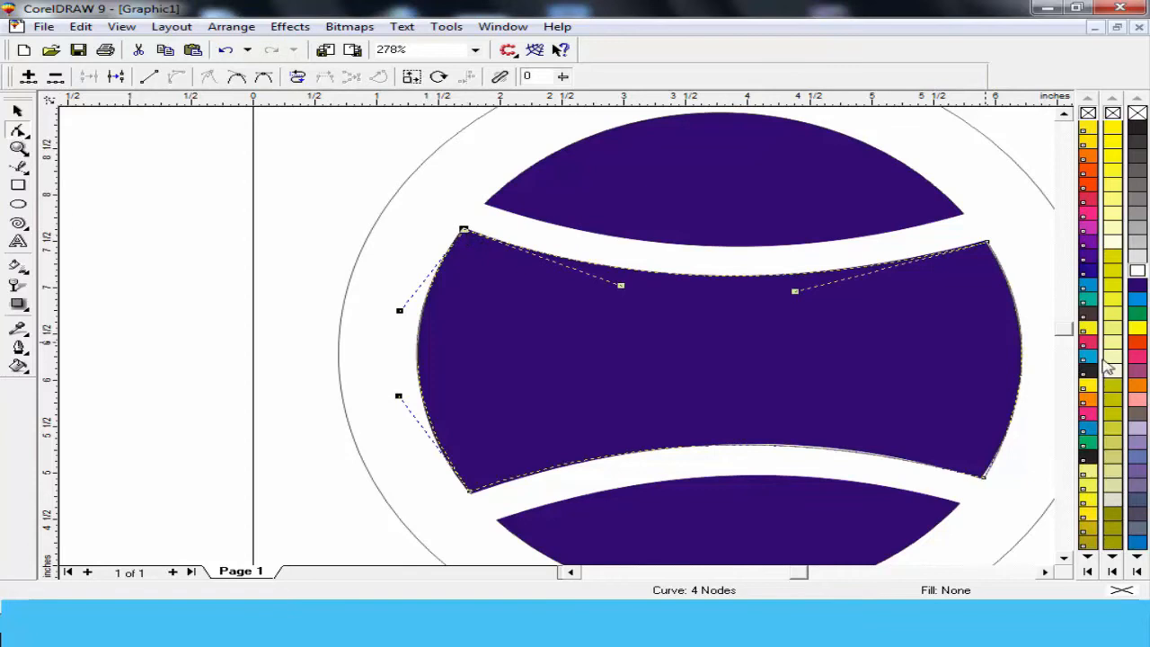
pyautogui.click(1086, 287)
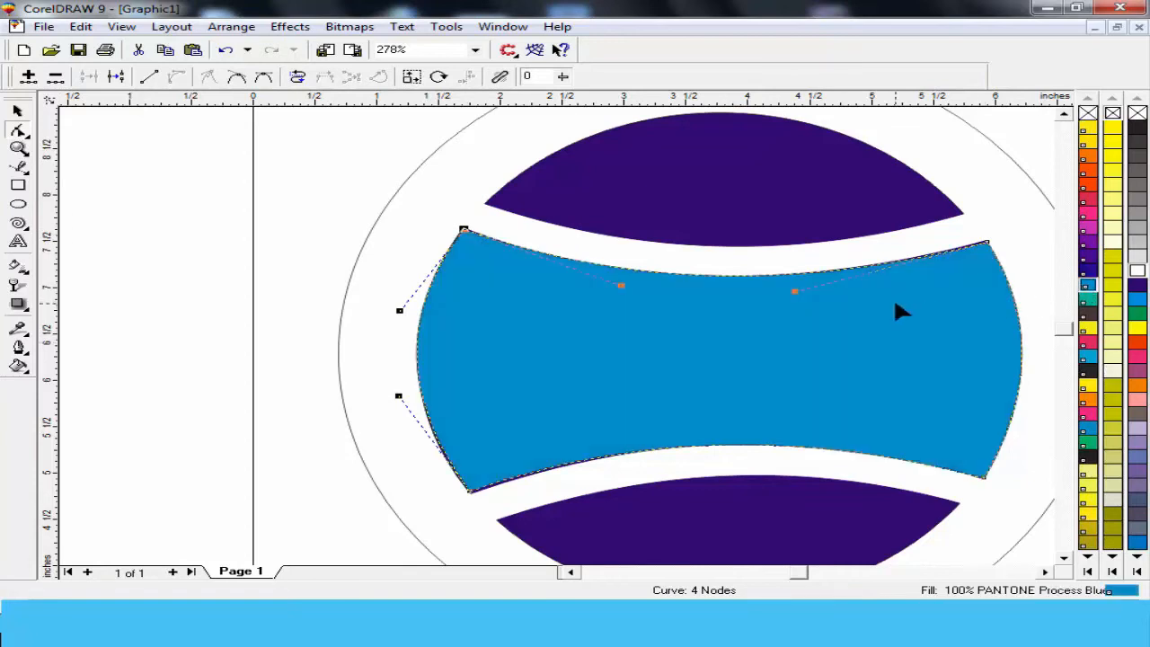
# Step: Refine the middle shape's two left corners, left edge curvature and upper-right corner to cover the dark ellipse beneath
pyautogui.moveTo(470, 496); pyautogui.dragTo(469, 493)
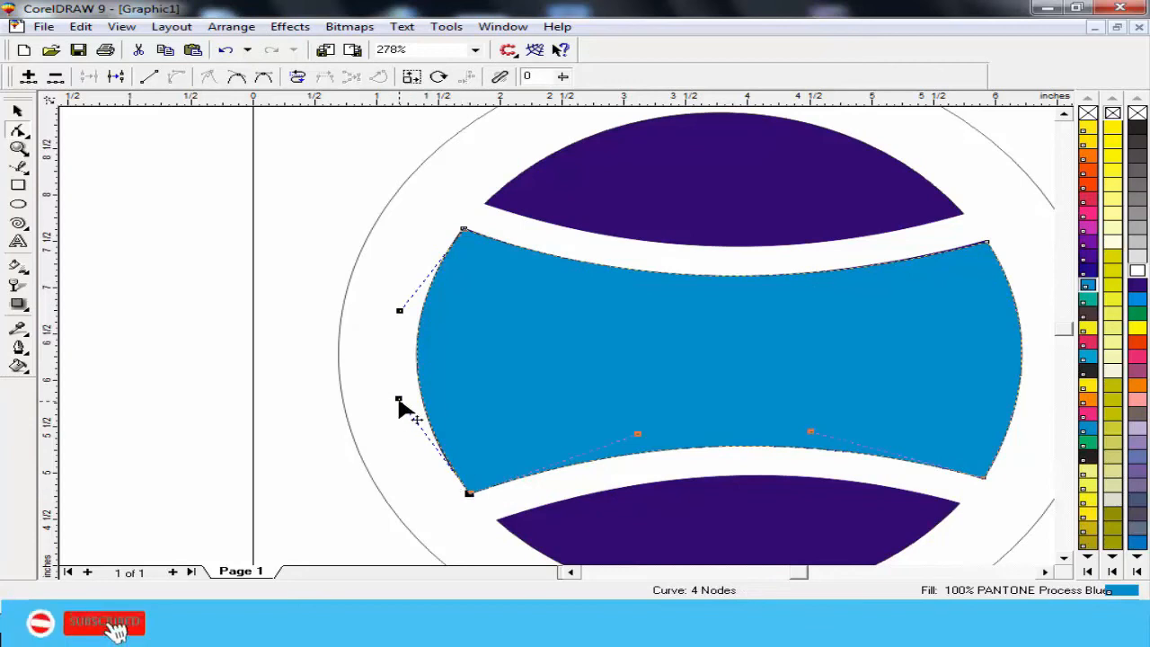
pyautogui.moveTo(399, 399); pyautogui.dragTo(399, 404)
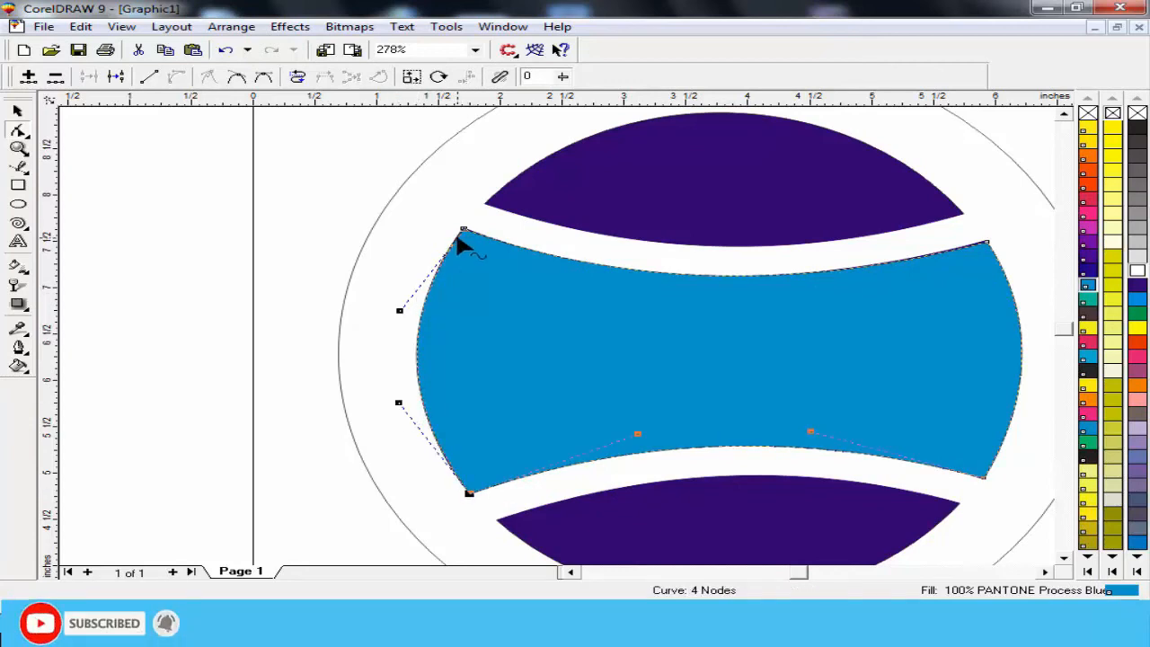
pyautogui.moveTo(465, 236); pyautogui.dragTo(461, 229)
pyautogui.moveTo(722, 234); pyautogui.dragTo(718, 232)
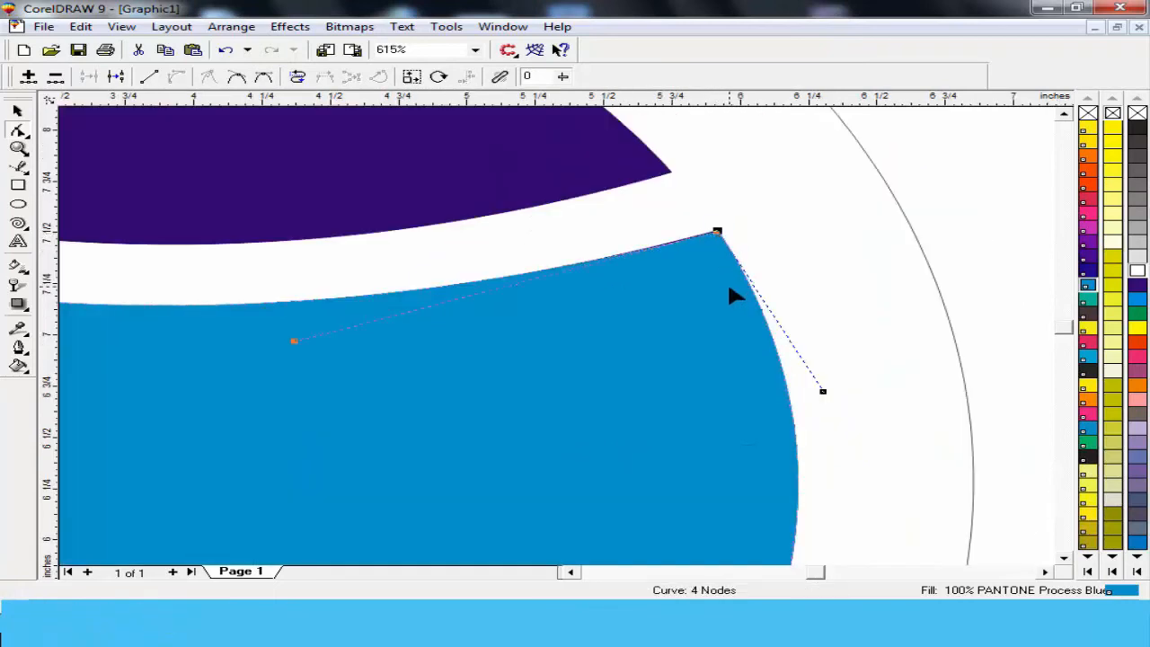
pyautogui.click(719, 235)
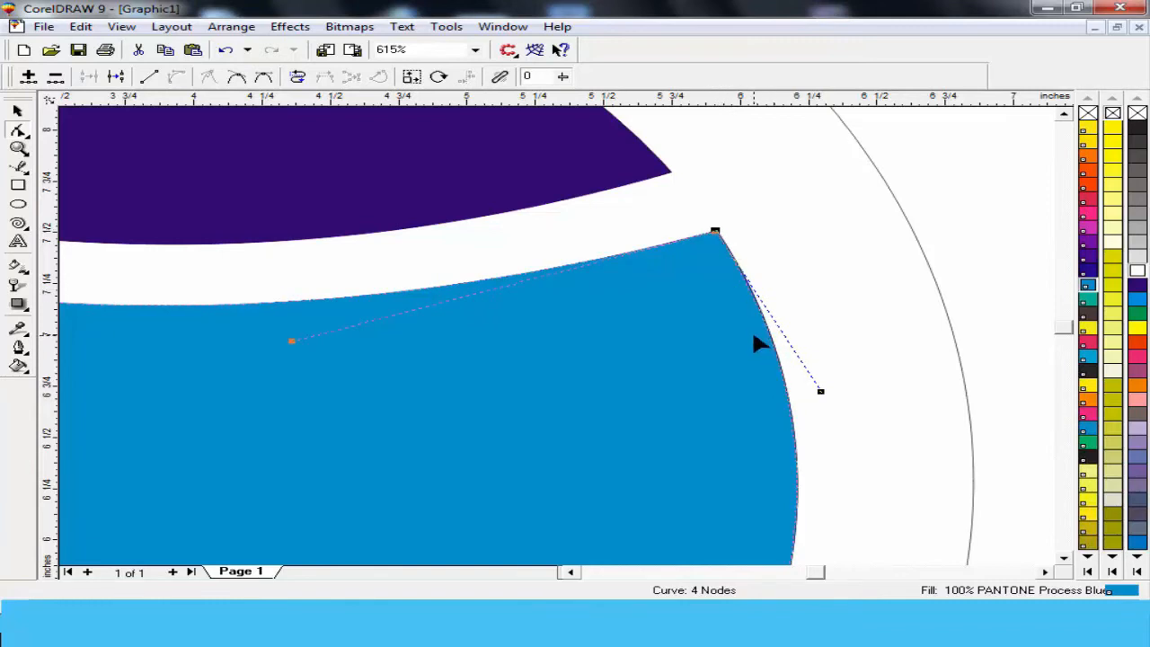
# Step: Move the middle shape's lower-right corner to cover the dark sliver beneath and bow its right edge back out to the ellipse
pyautogui.press('F4')
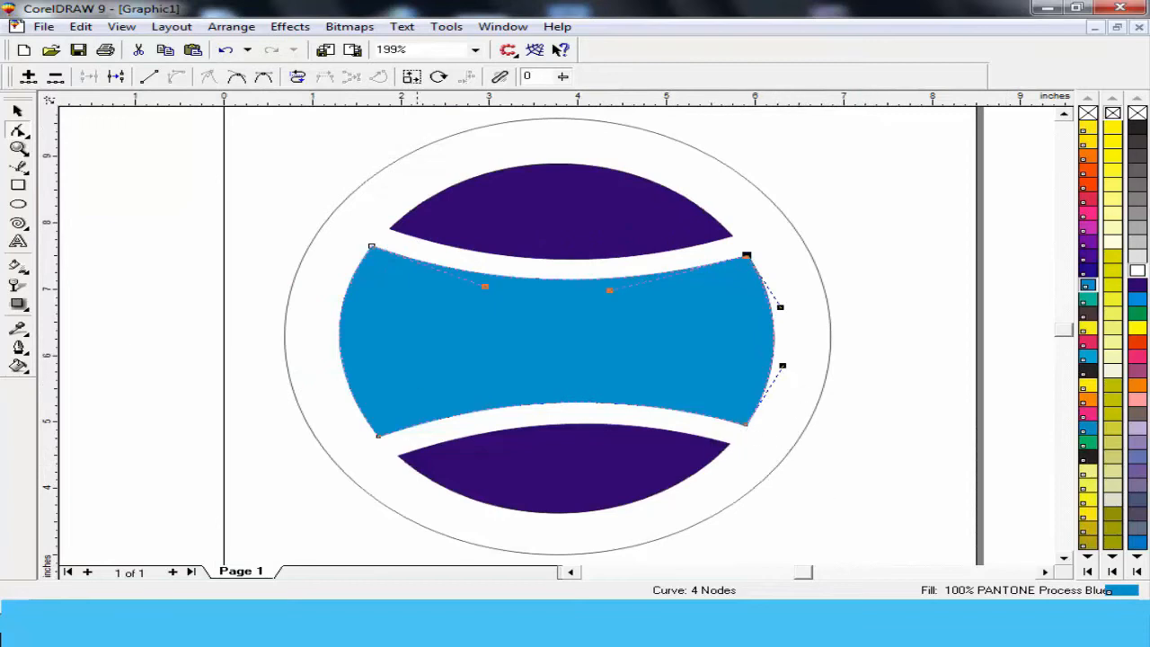
pyautogui.click(18, 148)
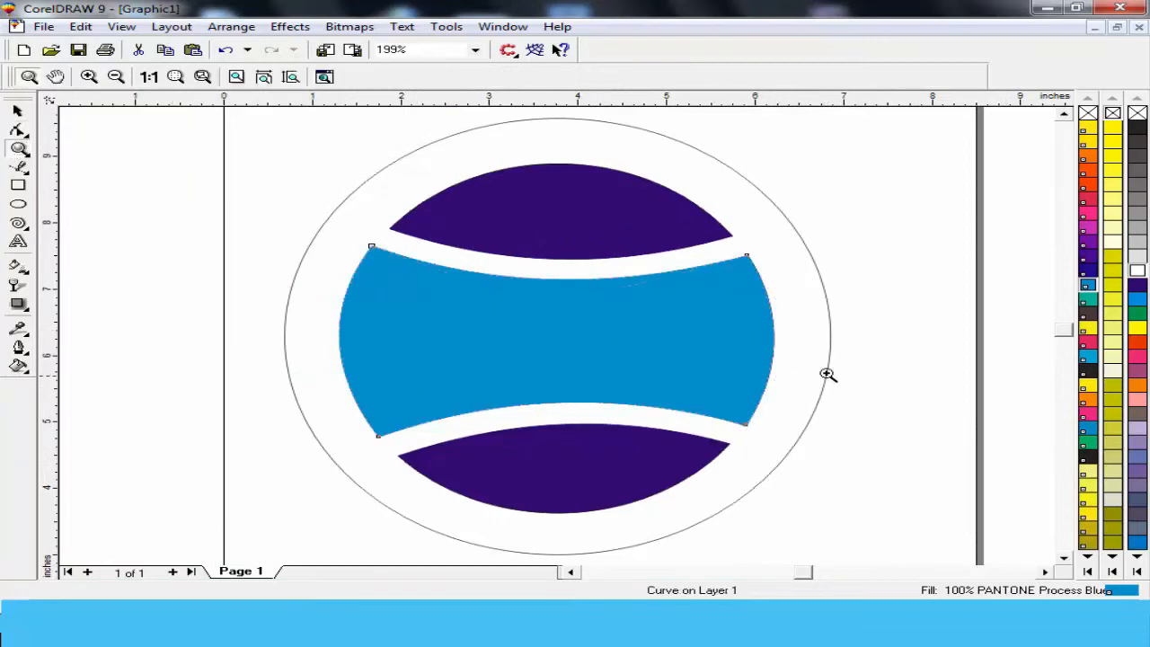
pyautogui.moveTo(826, 373); pyautogui.dragTo(634, 469)
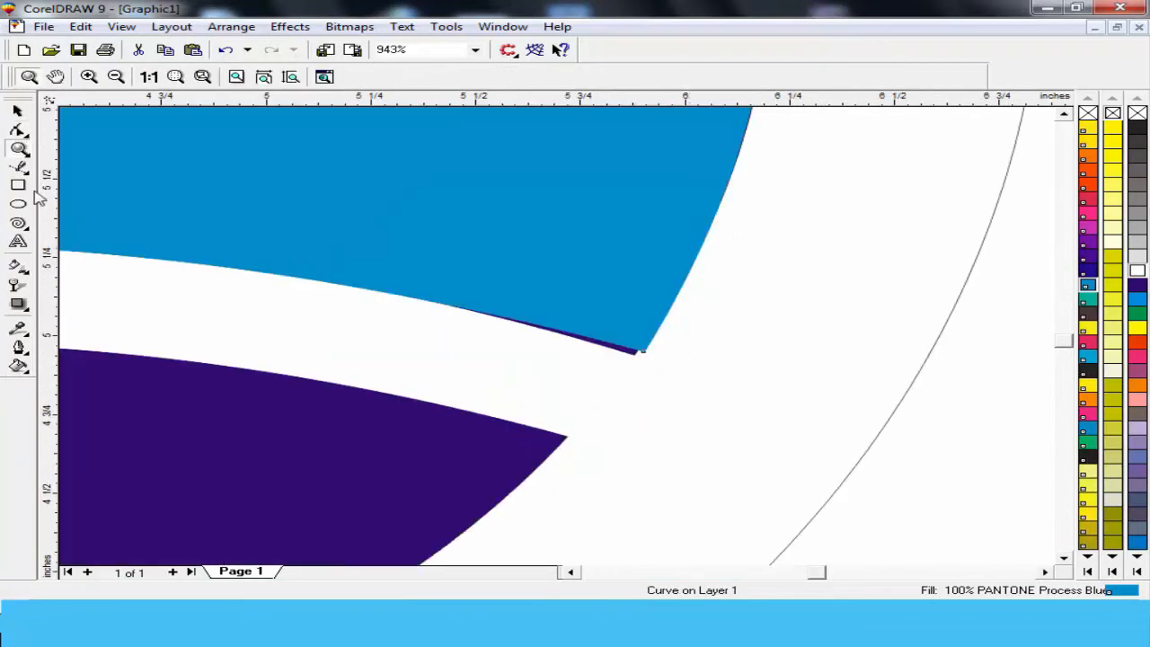
pyautogui.click(18, 130)
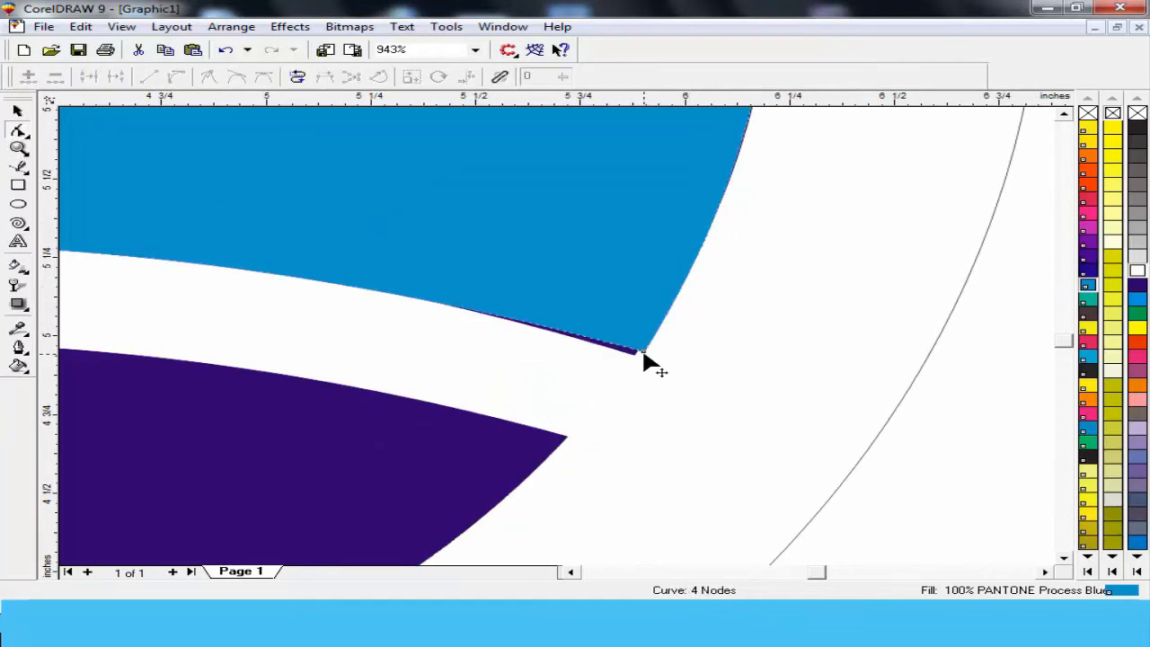
pyautogui.moveTo(644, 351); pyautogui.dragTo(635, 354)
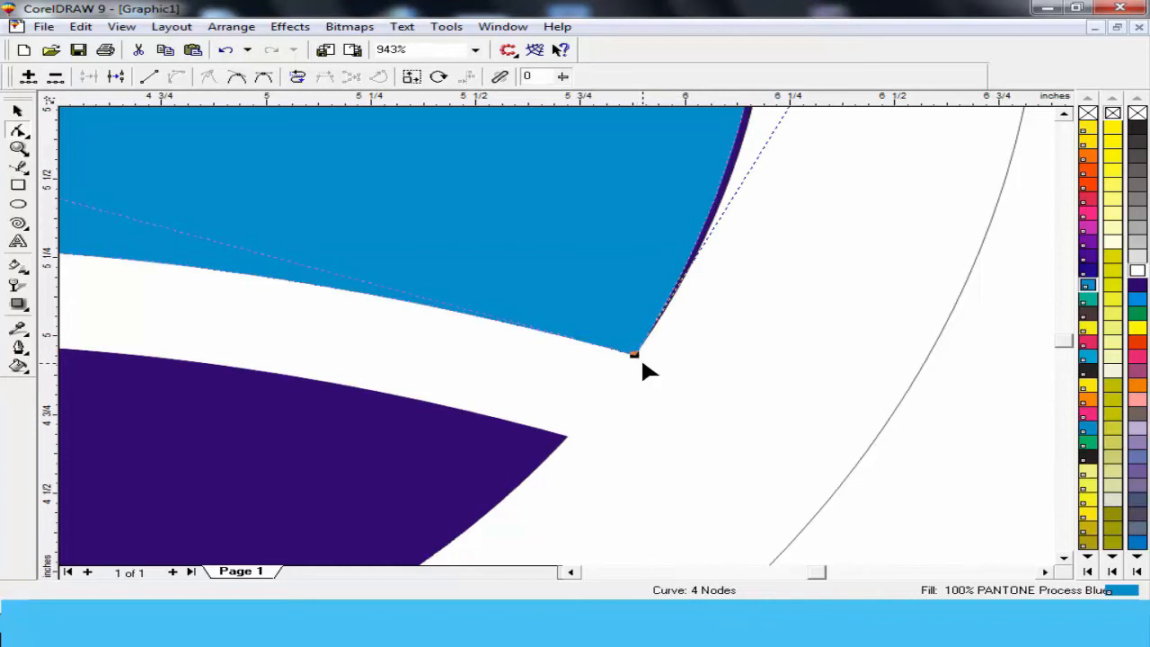
pyautogui.click(1064, 114)
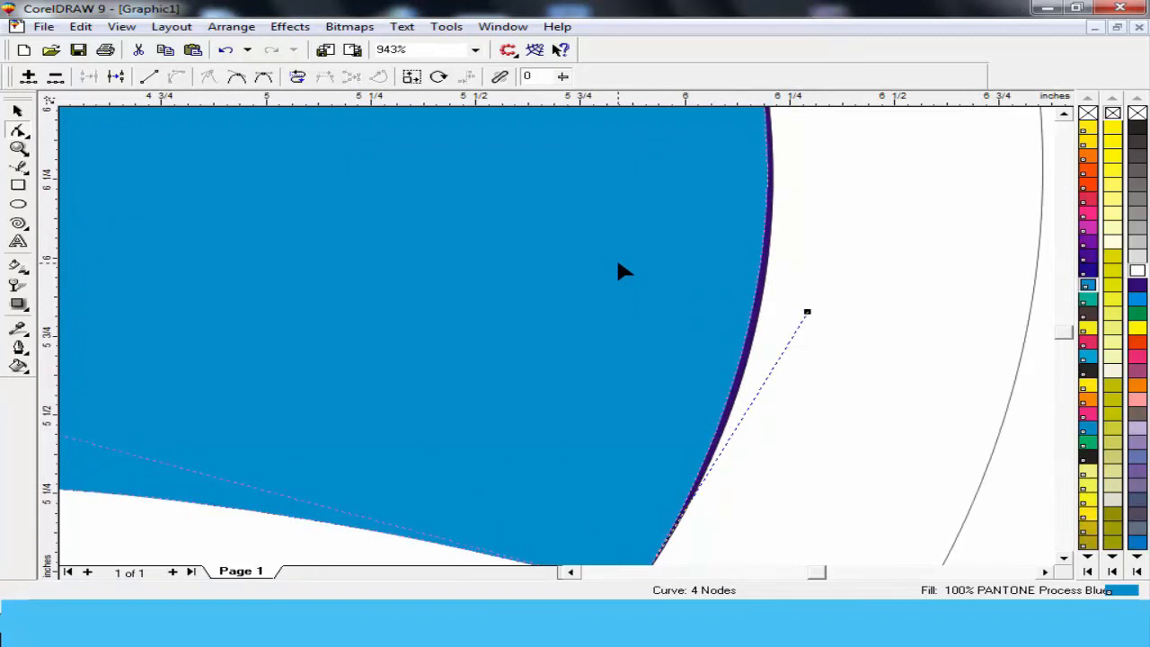
pyautogui.press('F4')
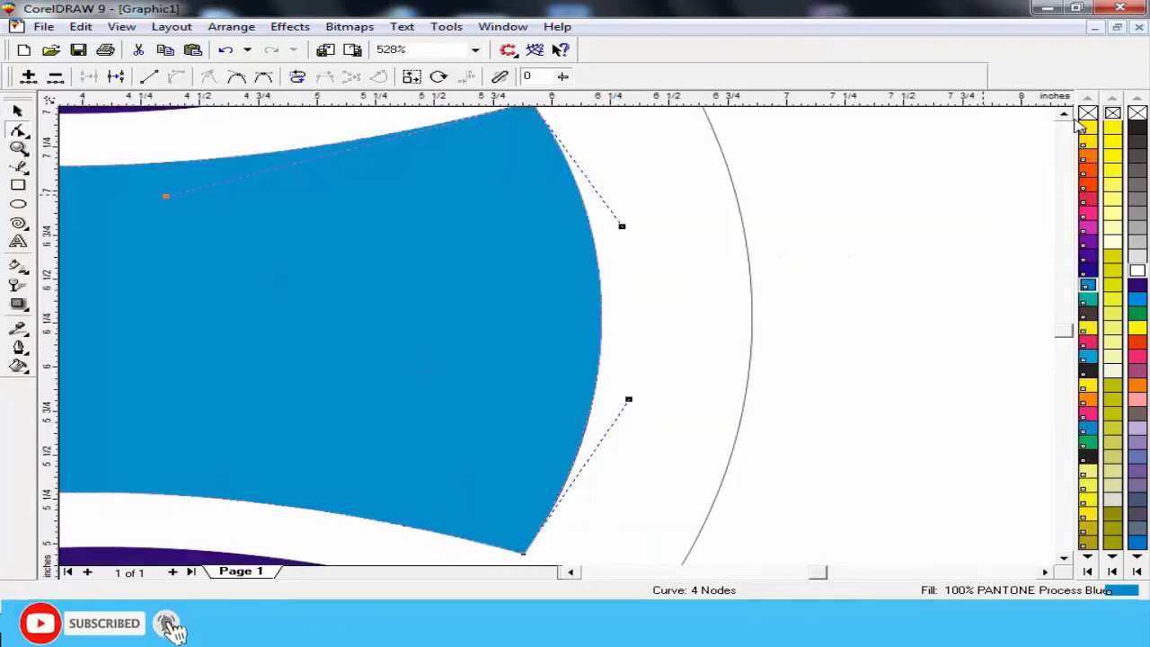
pyautogui.click(1066, 114)
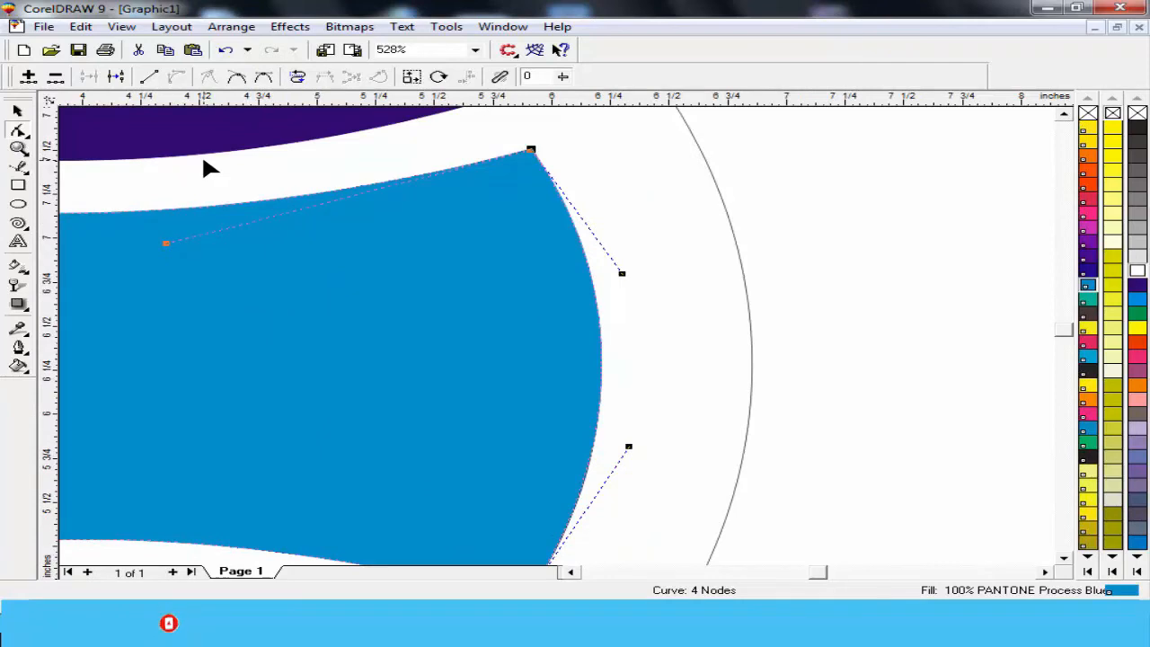
pyautogui.press('F4')
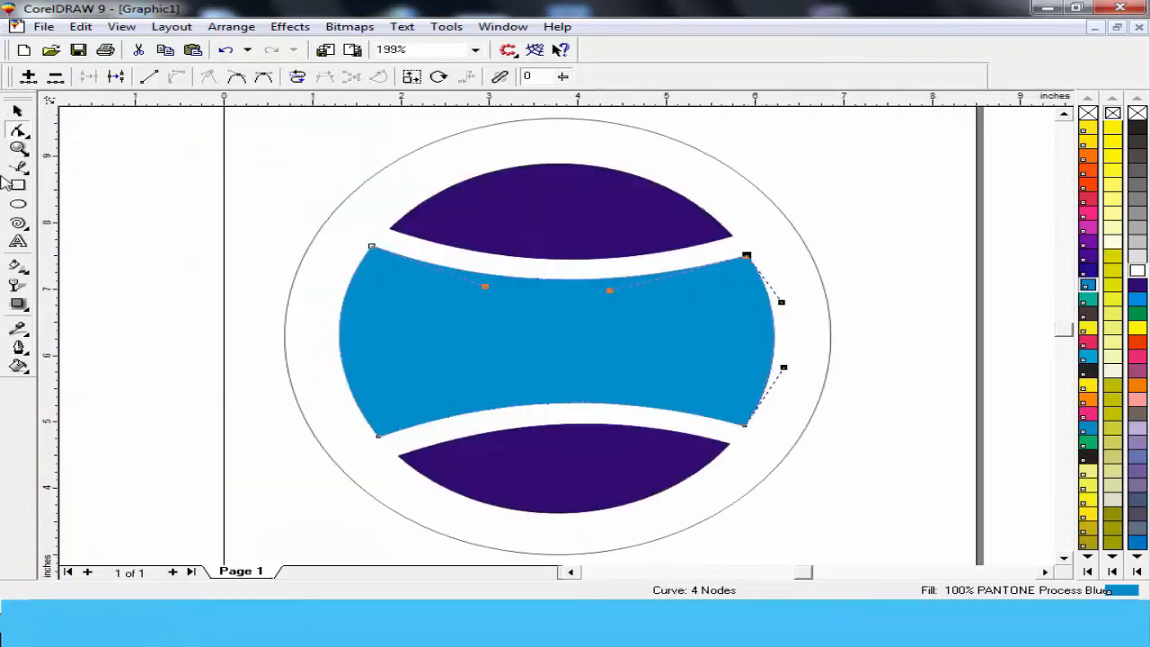
# Step: Nudge the middle shape's upper-left and lower-left corners to cover the dark slivers along the two white bands
pyautogui.click(19, 149)
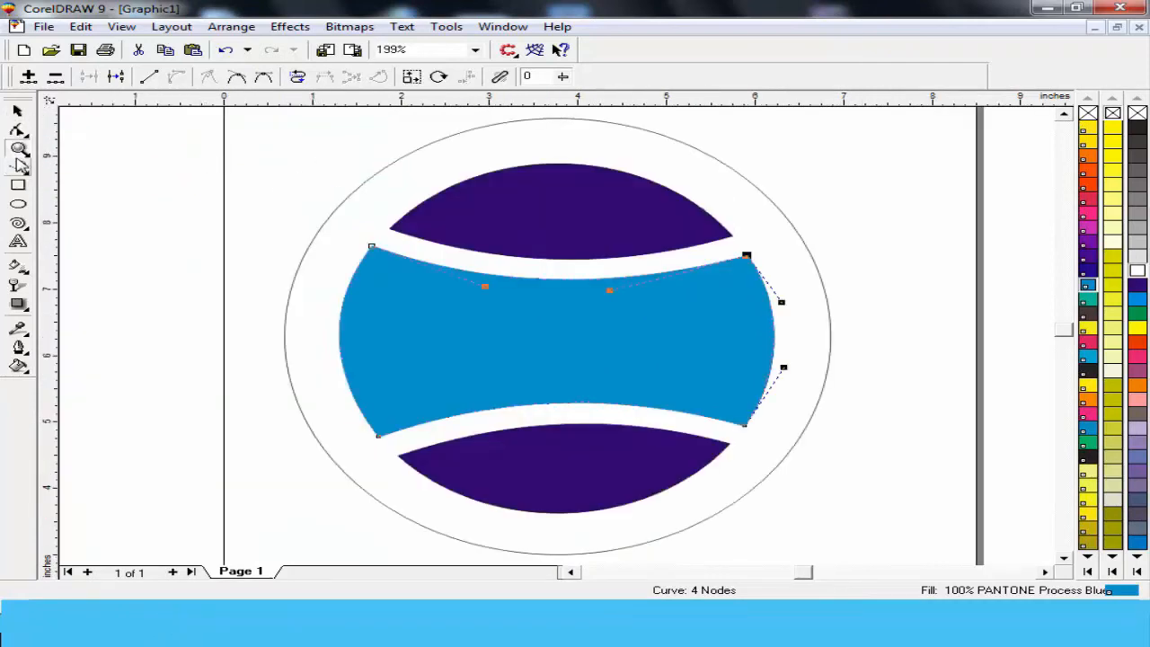
pyautogui.moveTo(340, 209); pyautogui.dragTo(436, 362)
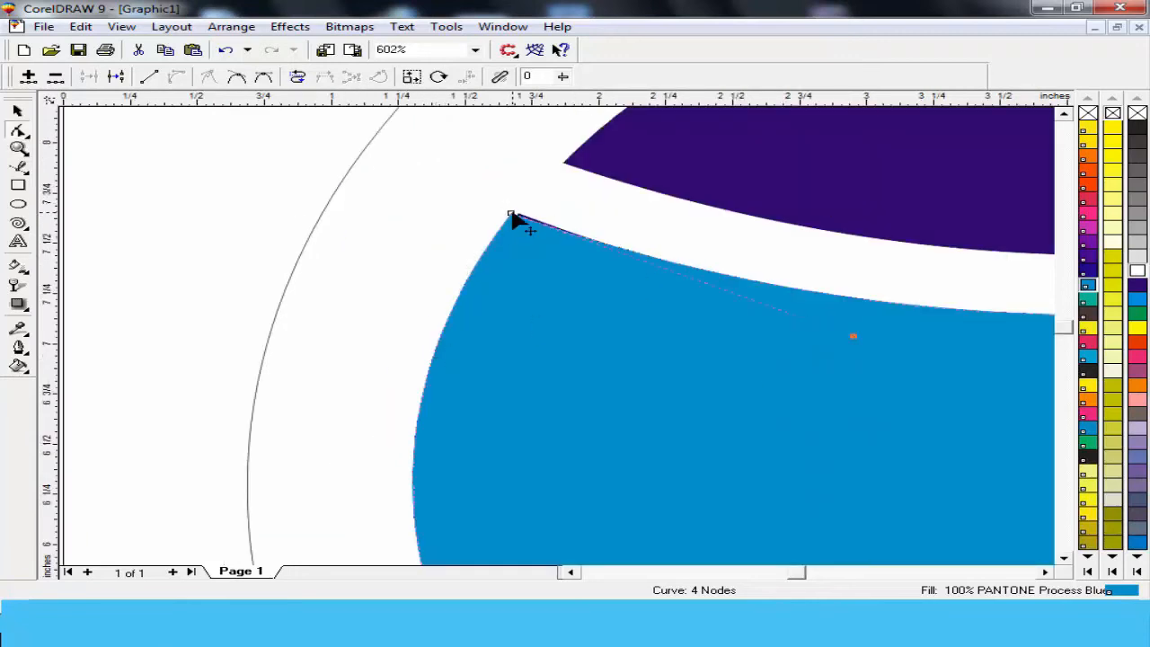
pyautogui.moveTo(512, 215); pyautogui.dragTo(517, 217)
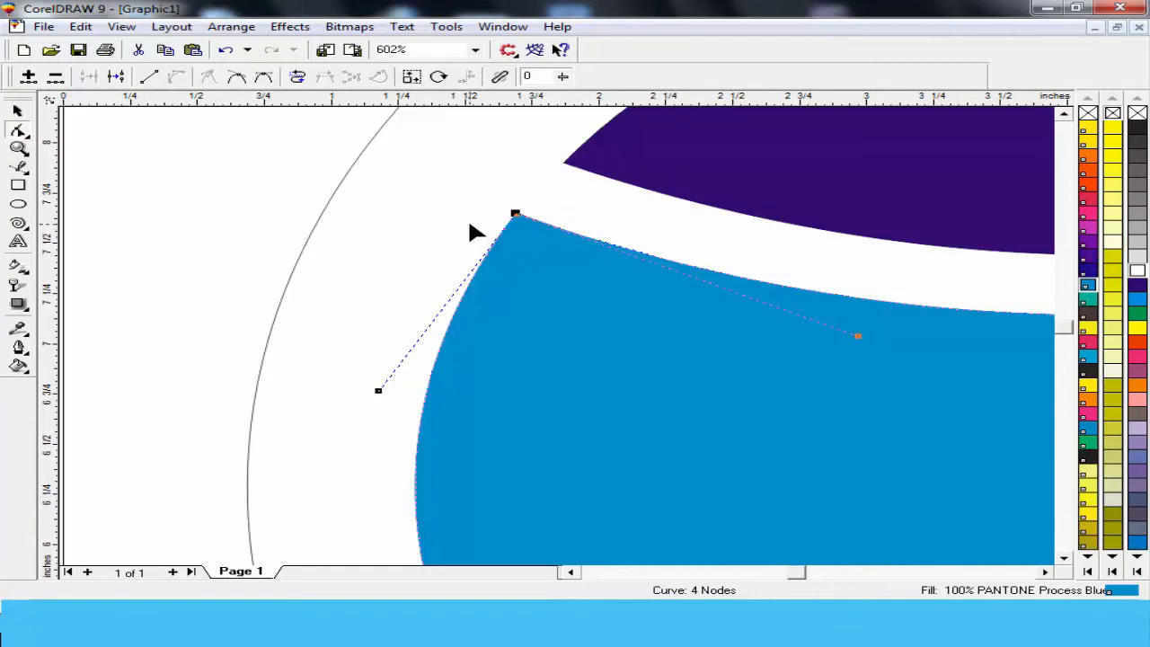
pyautogui.press('F4')
pyautogui.press('z')
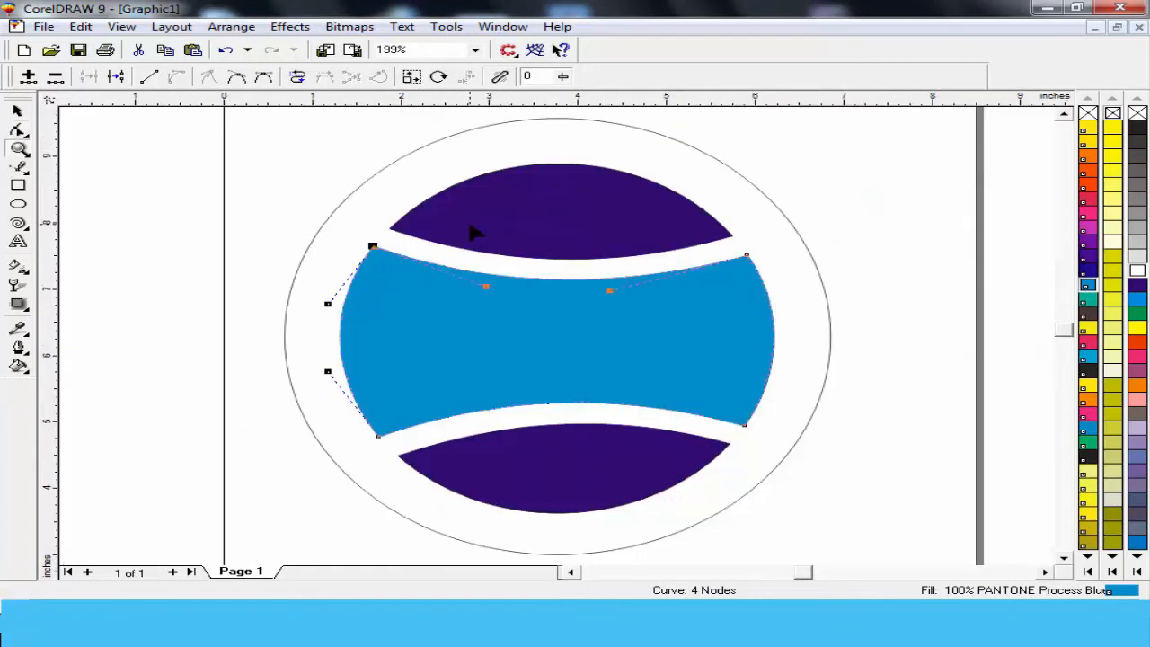
pyautogui.moveTo(331, 387); pyautogui.dragTo(452, 472)
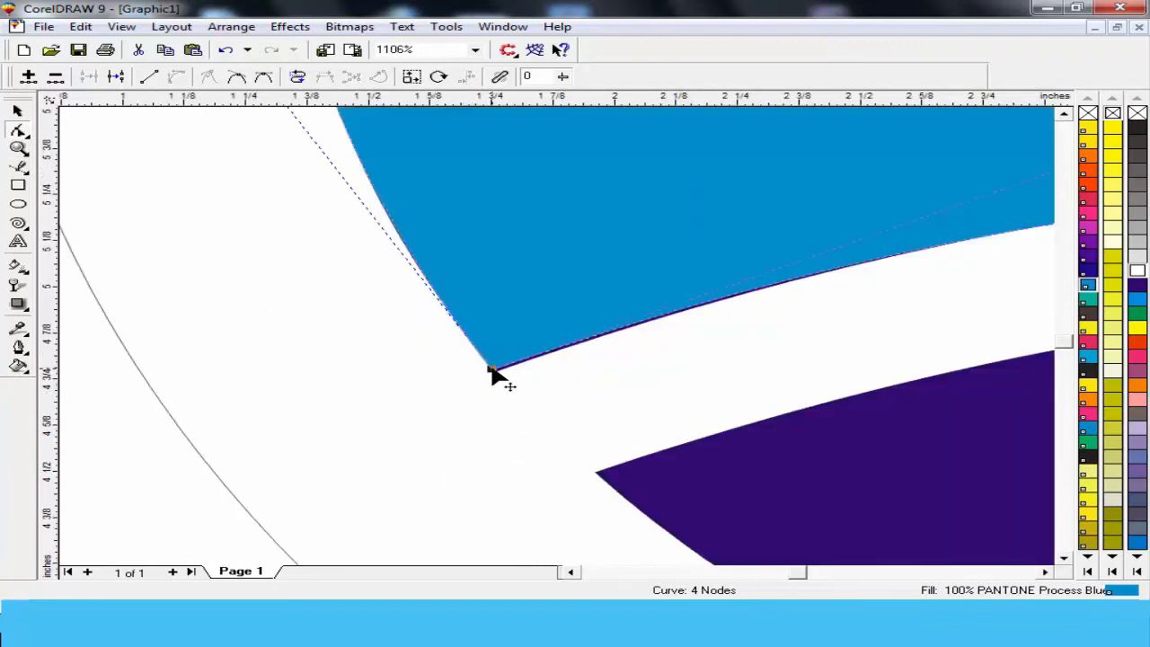
pyautogui.moveTo(492, 367); pyautogui.dragTo(494, 373)
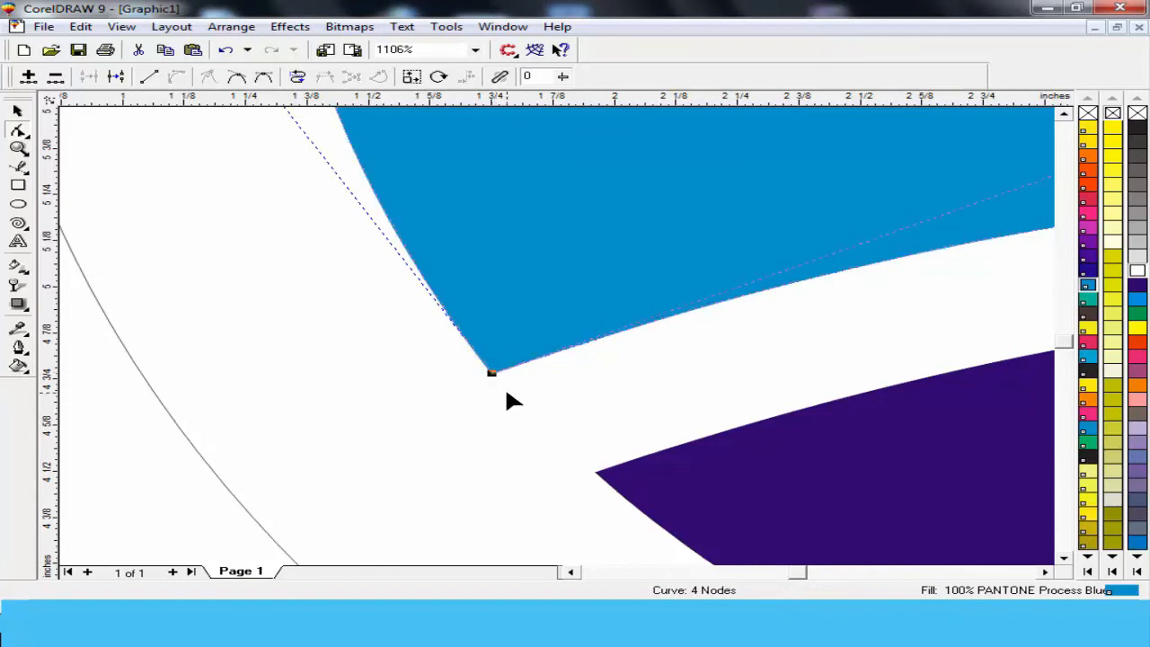
pyautogui.press('F4')
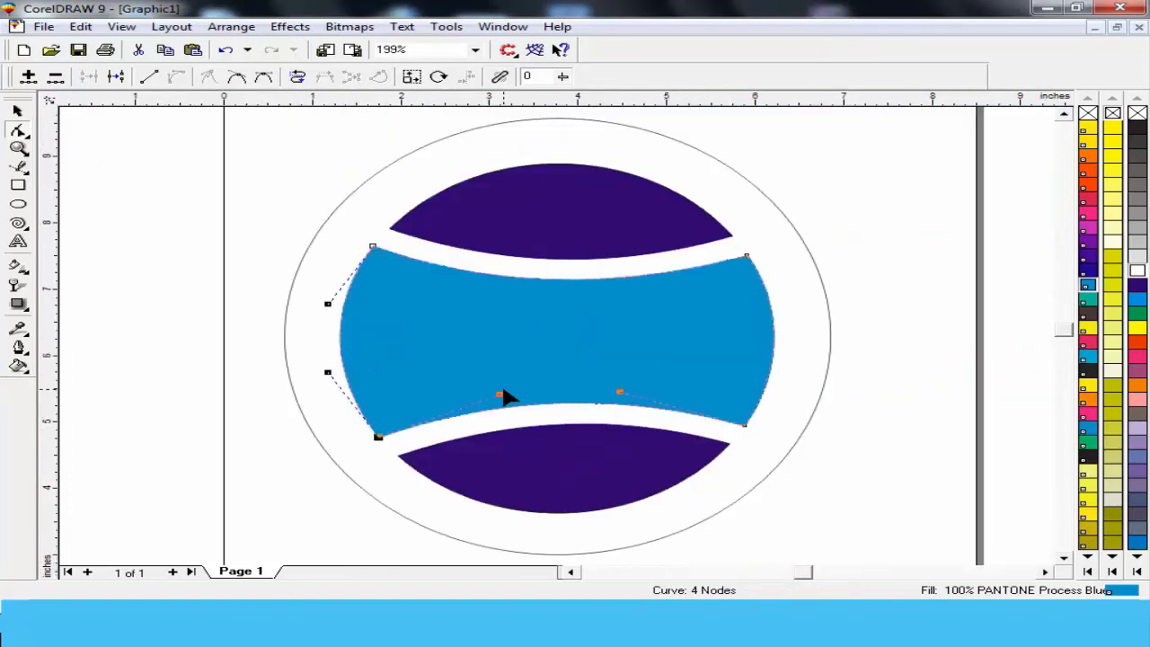
pyautogui.click(324, 210)
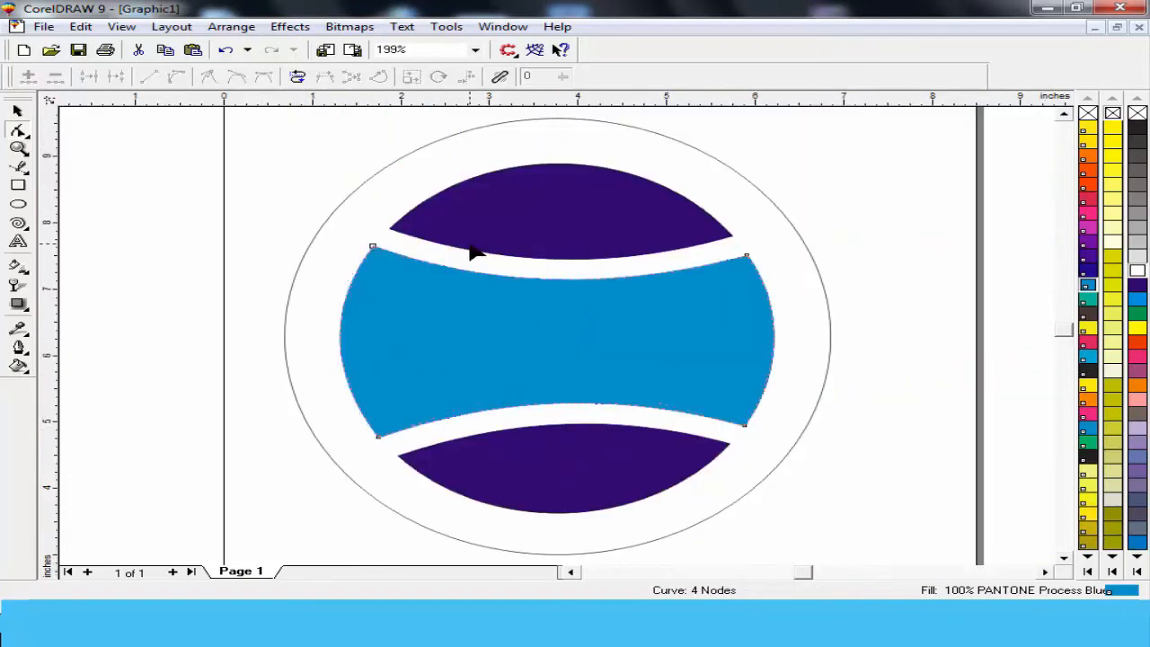
# Step: Draw a closed slanted swoosh outline in Bezier mode across the middle shape, about 4.95 inches wide and 1.47 inches high, tapering to its right edge
pyautogui.click(19, 169)
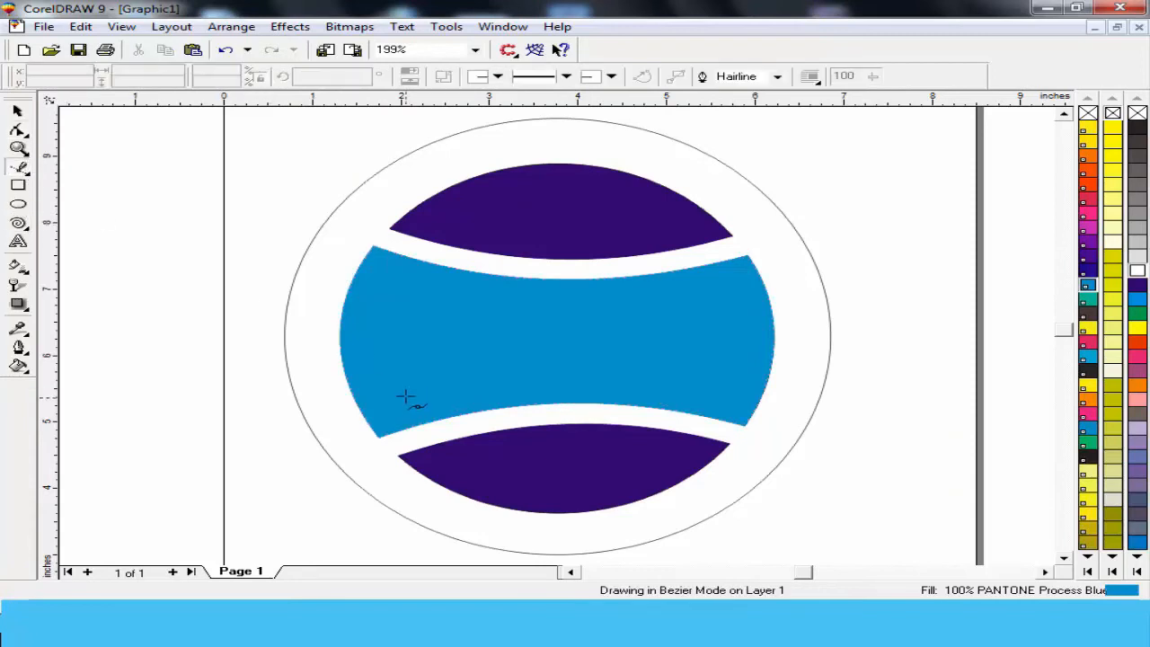
pyautogui.click(356, 406)
pyautogui.click(335, 395)
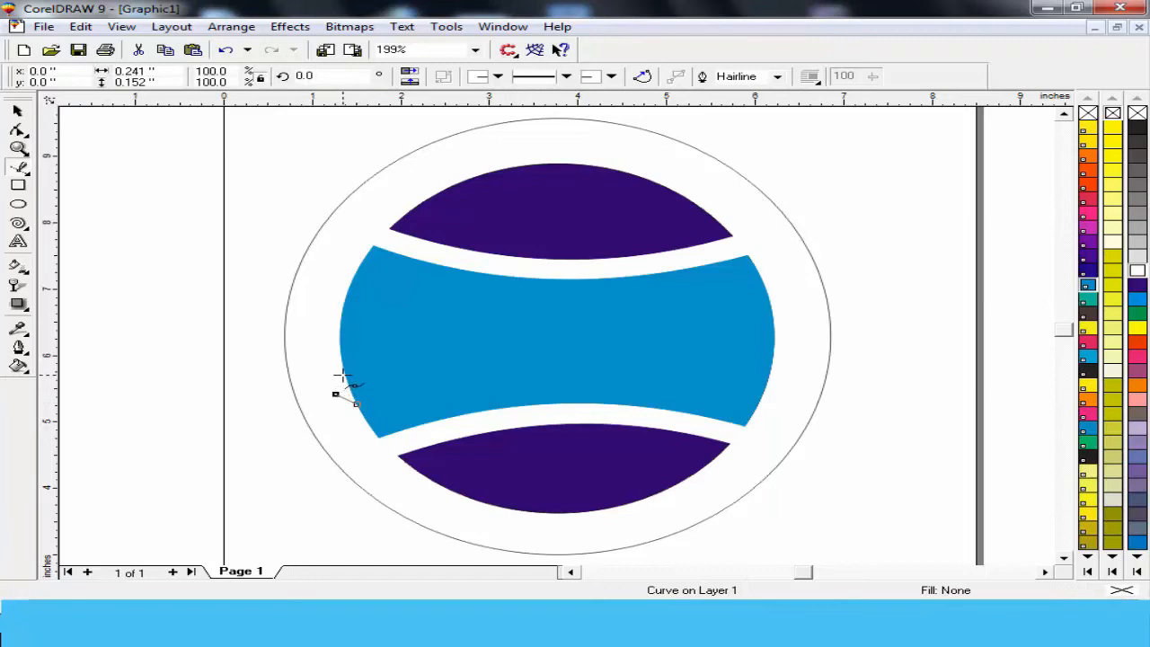
pyautogui.click(342, 374)
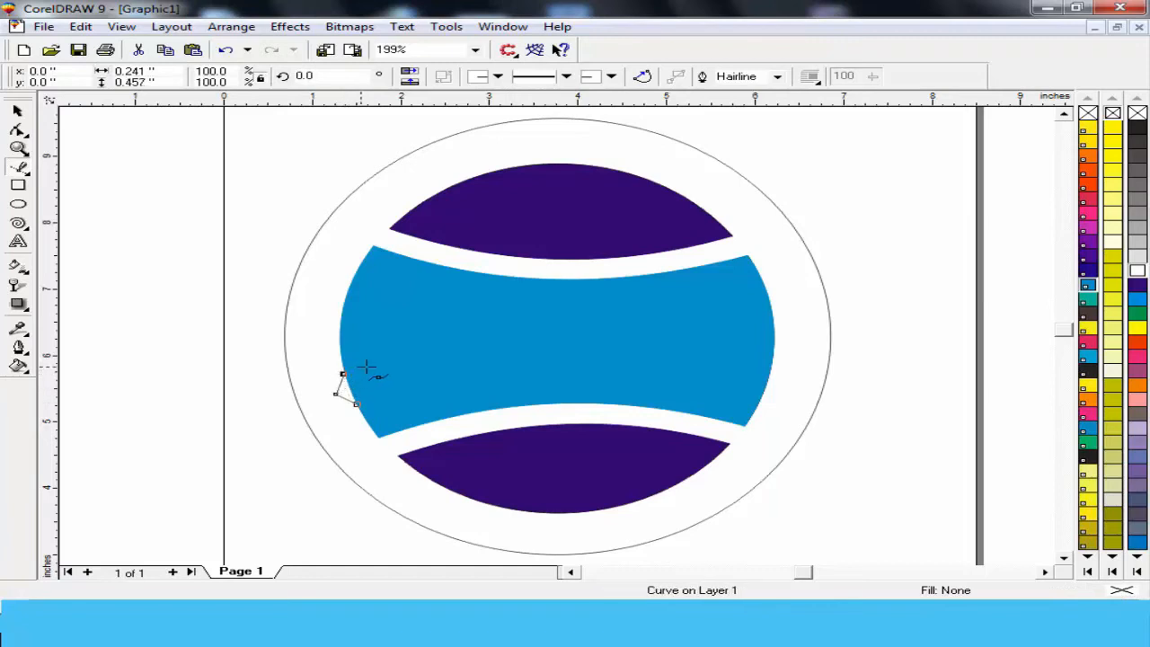
pyautogui.click(479, 363)
pyautogui.click(622, 345)
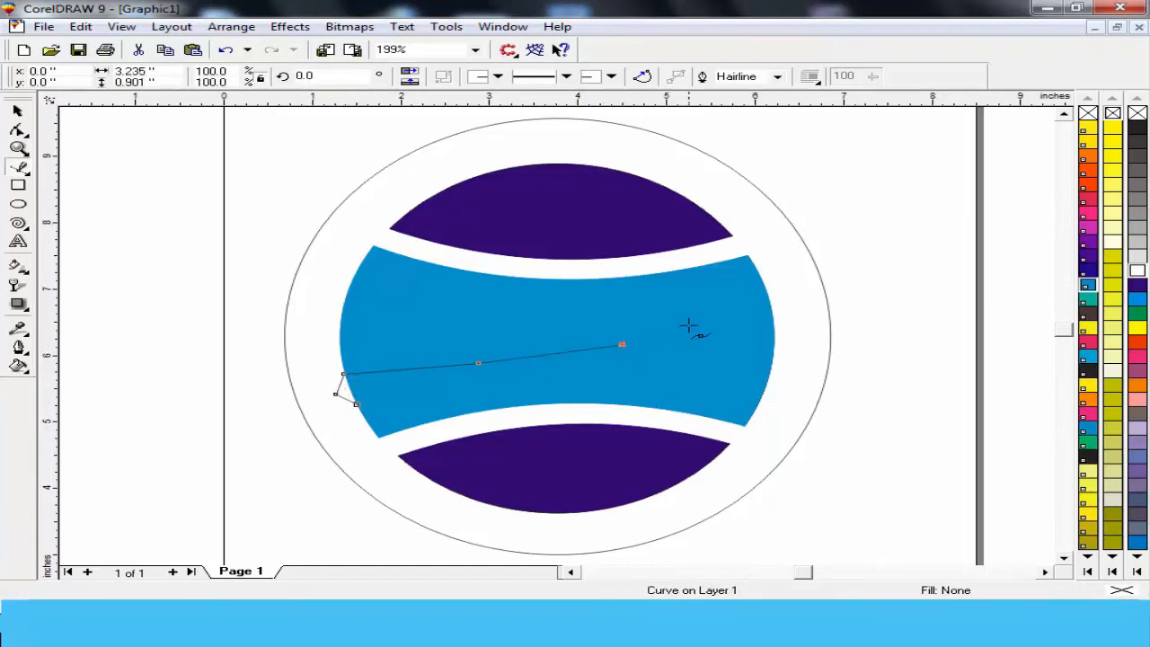
pyautogui.click(773, 307)
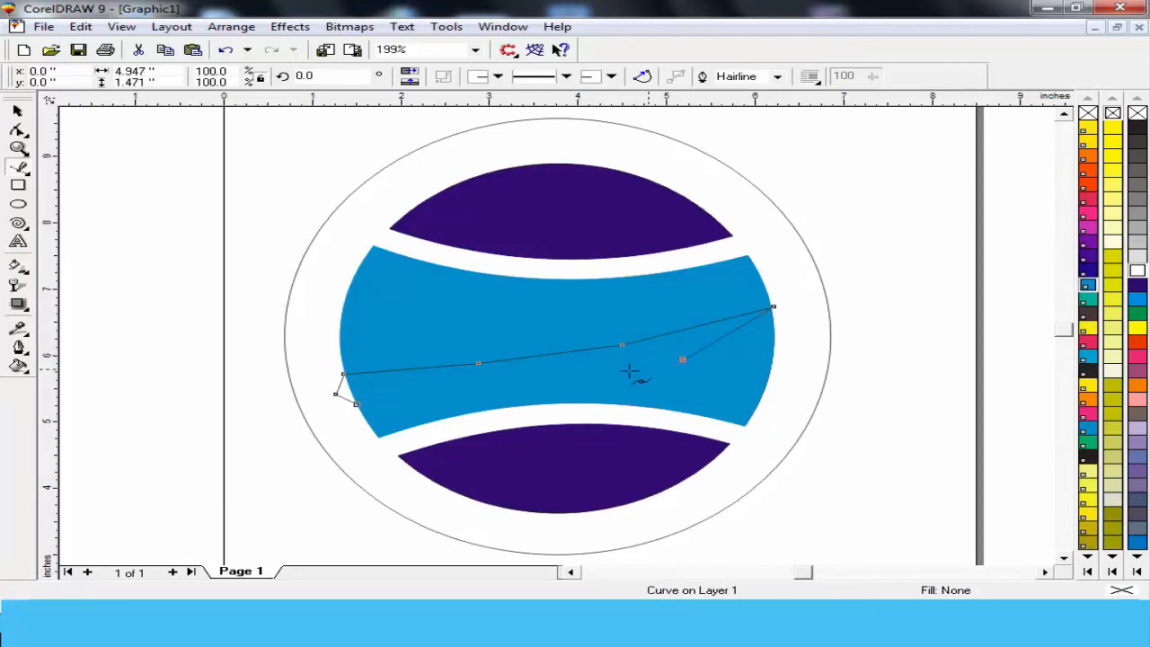
pyautogui.click(550, 383)
pyautogui.click(357, 403)
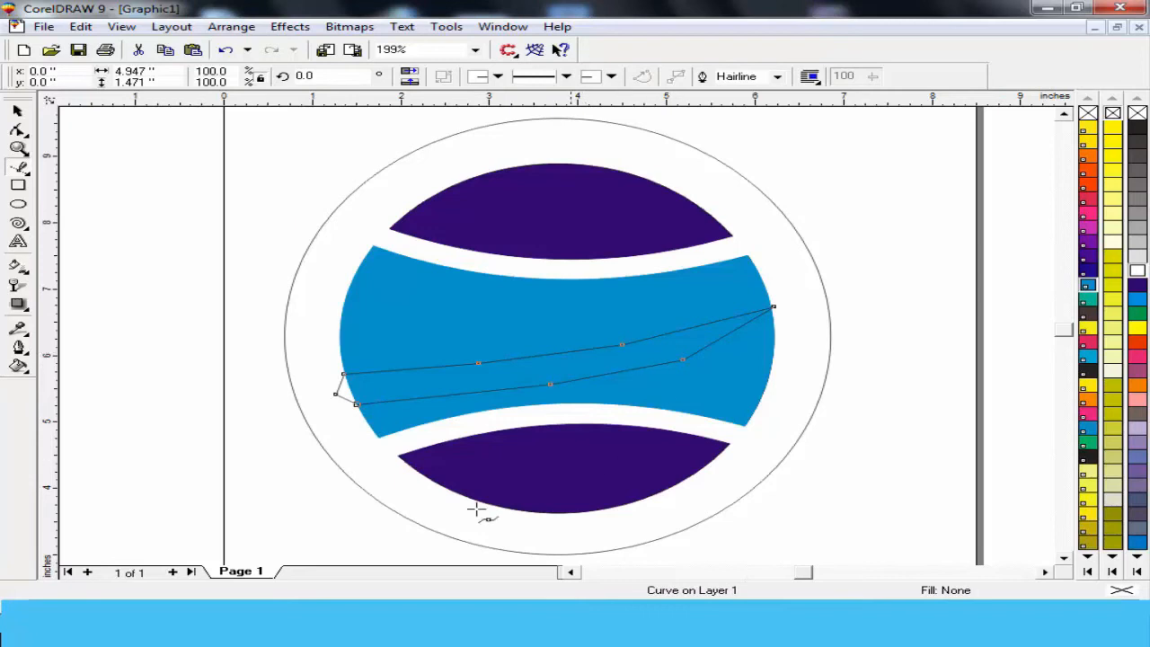
# Step: Convert the short lower segment at the swoosh's left end to a curve and bow it outward
pyautogui.click(18, 130)
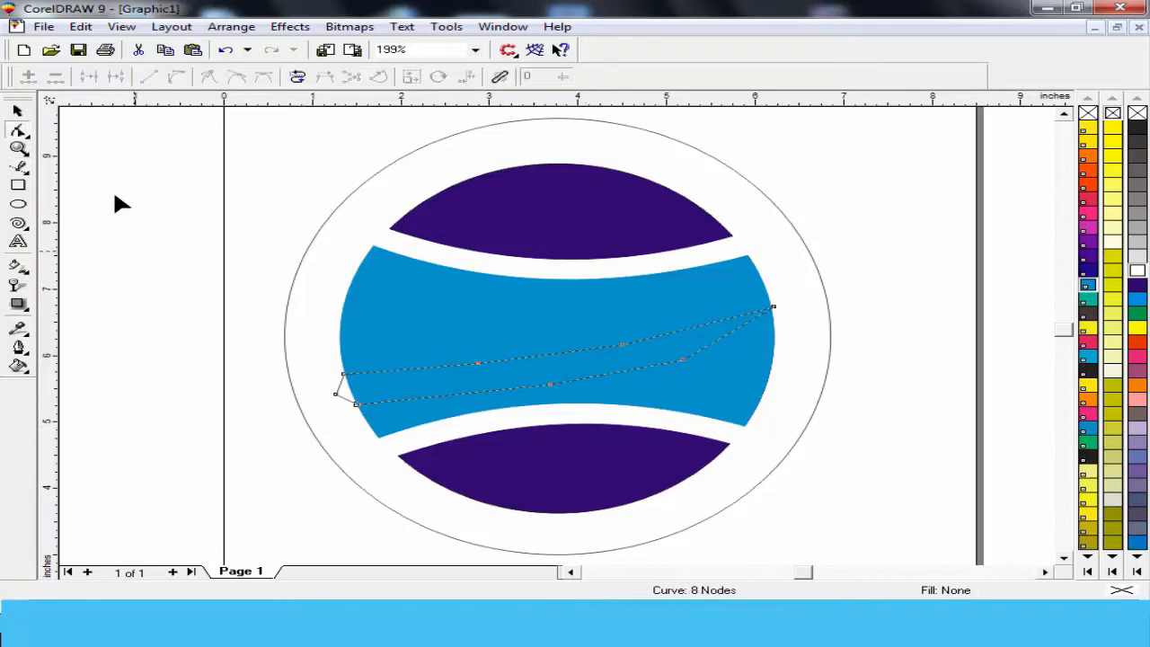
pyautogui.click(335, 393)
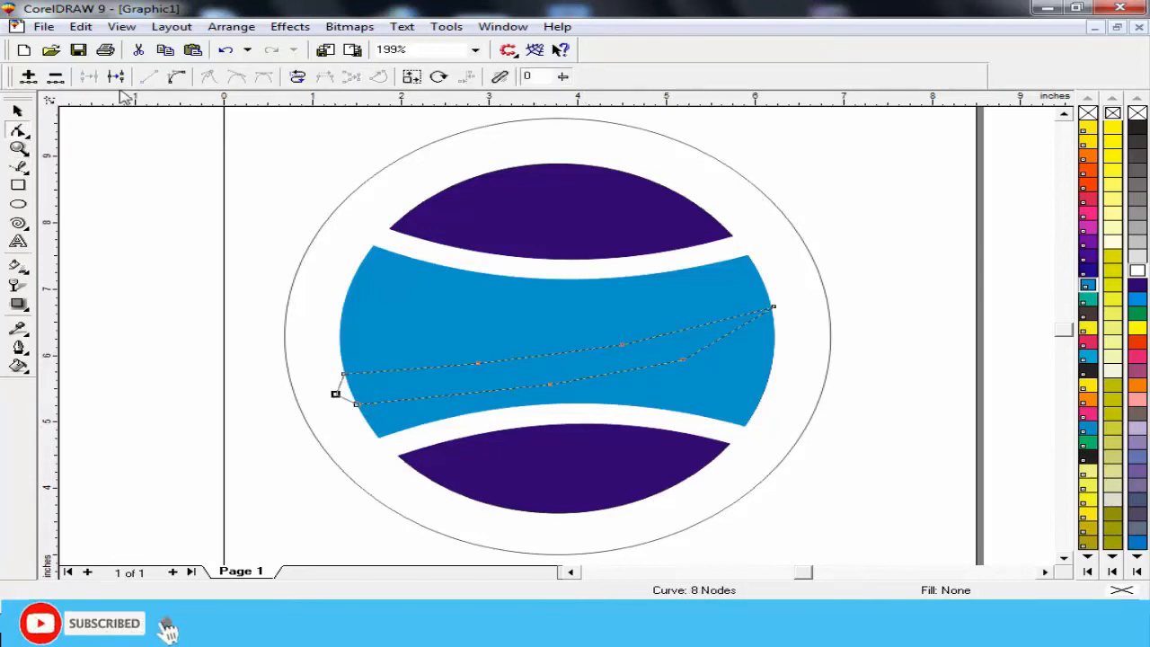
pyautogui.click(338, 395)
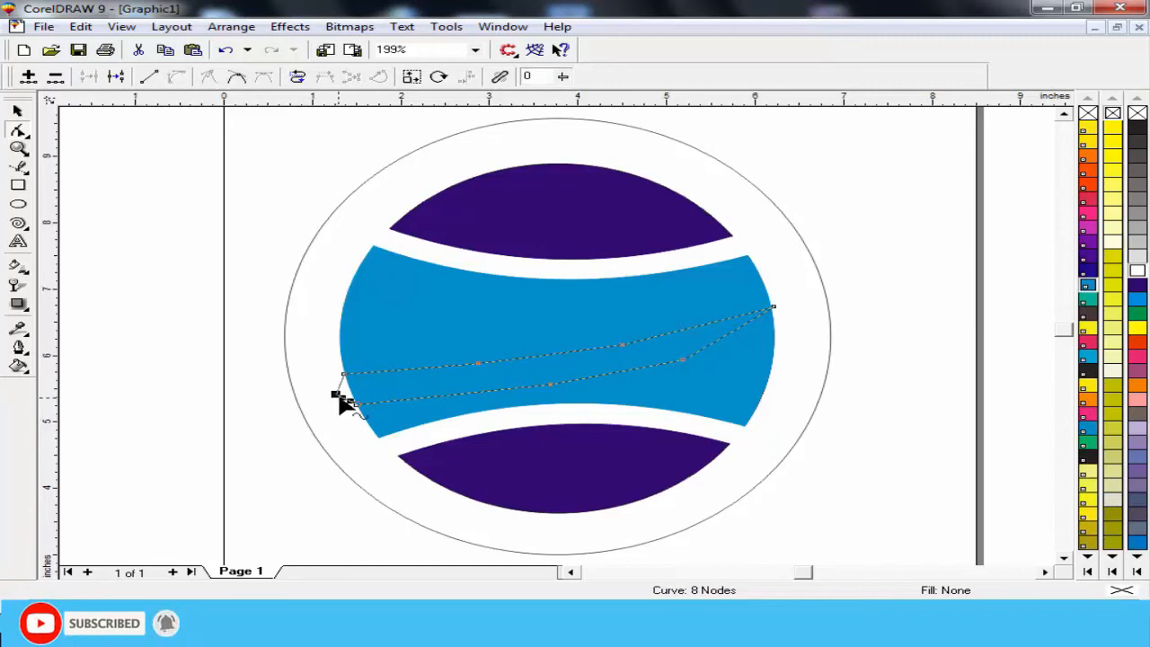
pyautogui.click(19, 149)
pyautogui.moveTo(296, 316); pyautogui.dragTo(395, 481)
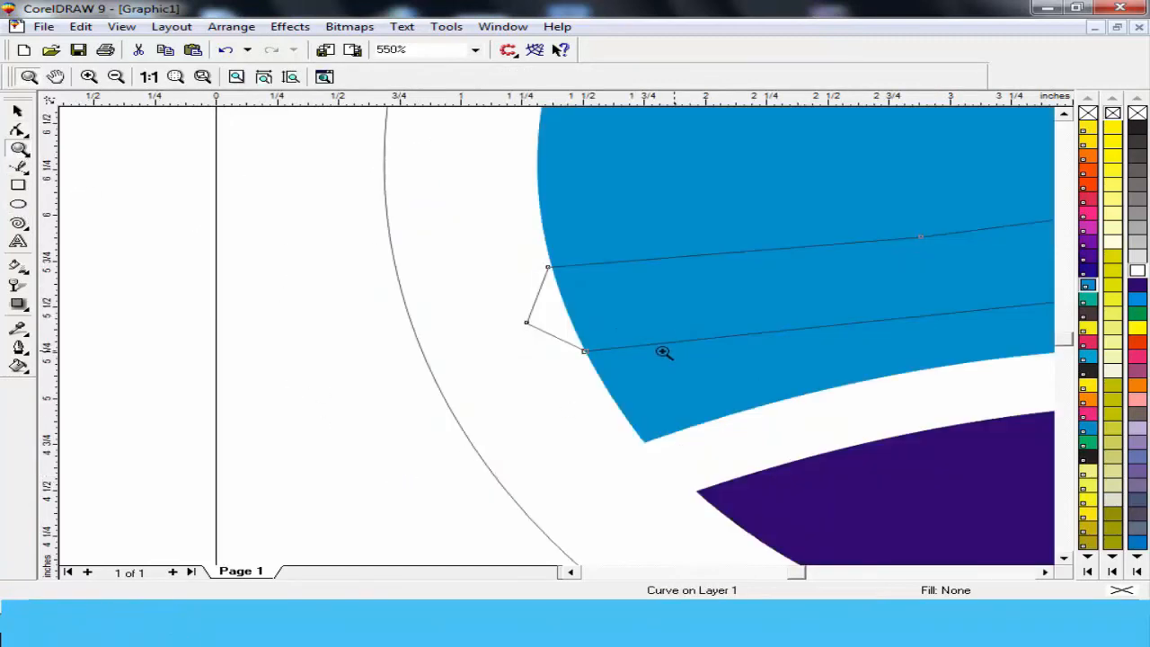
pyautogui.click(18, 131)
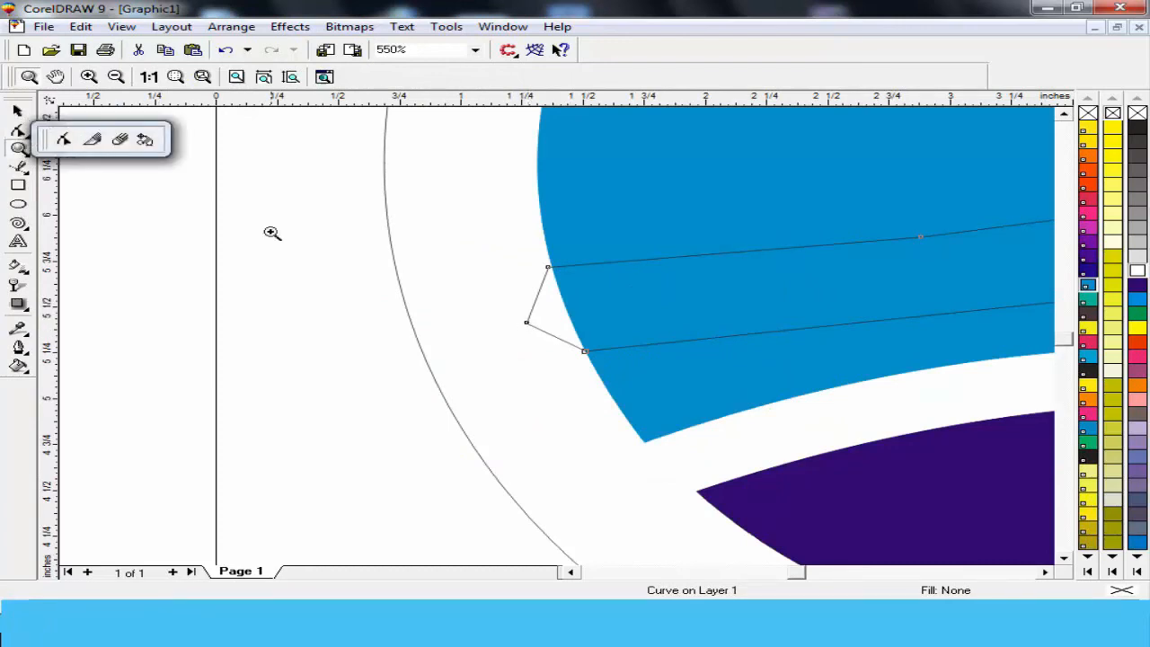
pyautogui.click(18, 133)
pyautogui.click(527, 322)
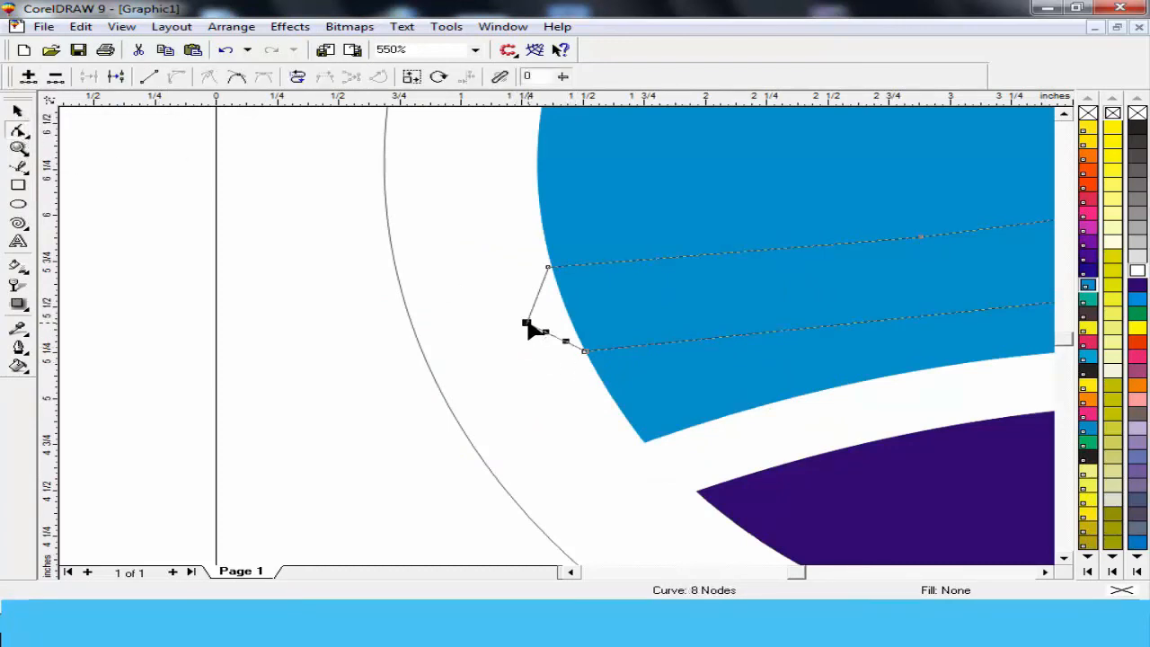
pyautogui.moveTo(545, 335); pyautogui.dragTo(556, 359)
# Step: Convert the short upper segment at the swoosh's left end to a curve, bow it outward, and adjust the end nodes into a rounded tip
pyautogui.click(547, 267)
pyautogui.click(177, 76)
pyautogui.moveTo(536, 297); pyautogui.dragTo(590, 348)
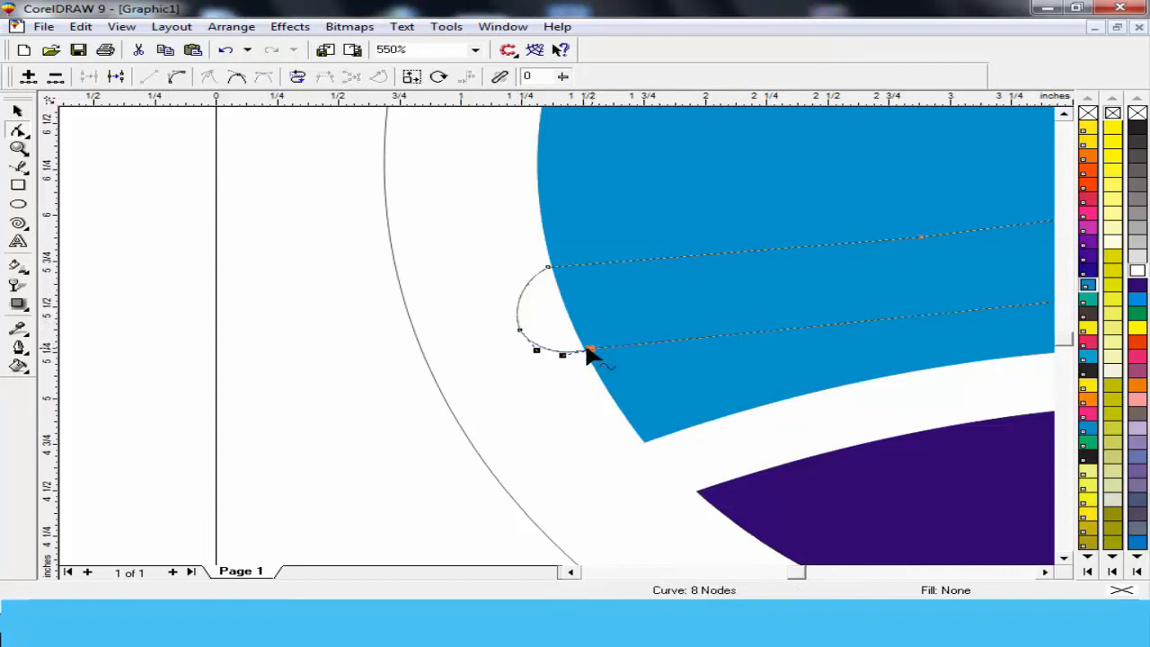
pyautogui.click(519, 330)
pyautogui.moveTo(519, 331); pyautogui.dragTo(516, 334)
# Step: Nudge the left intermediate node on the swoosh's upper edge downward and the one on its lower edge upward to slim the shape
pyautogui.click(1045, 571)
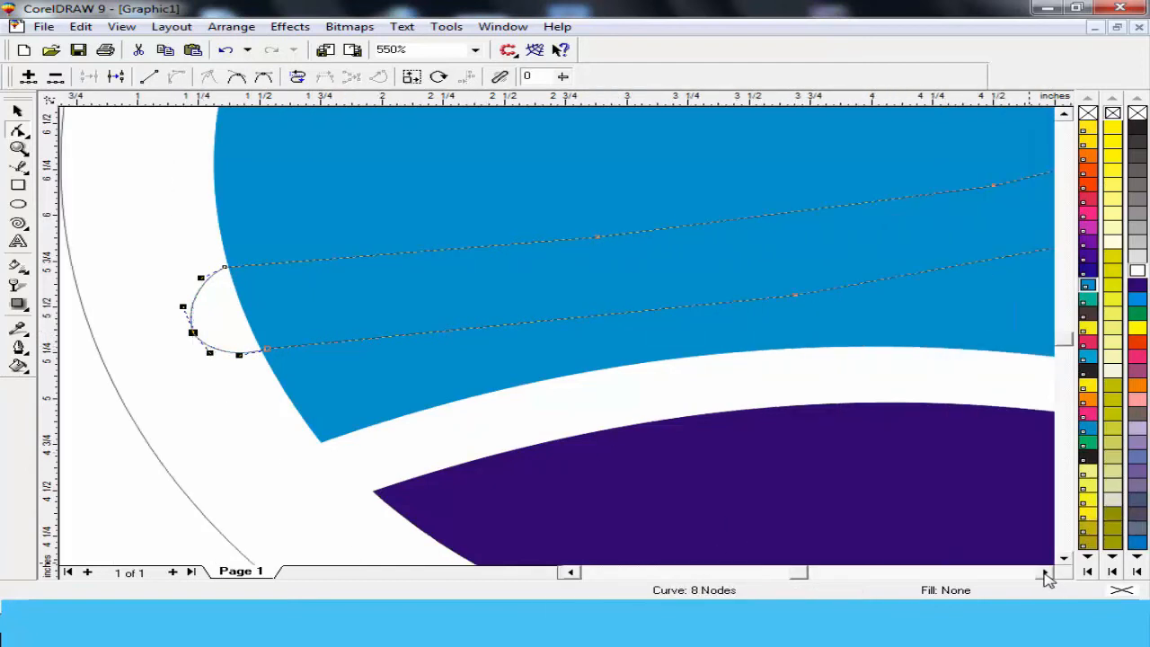
pyautogui.press('F4')
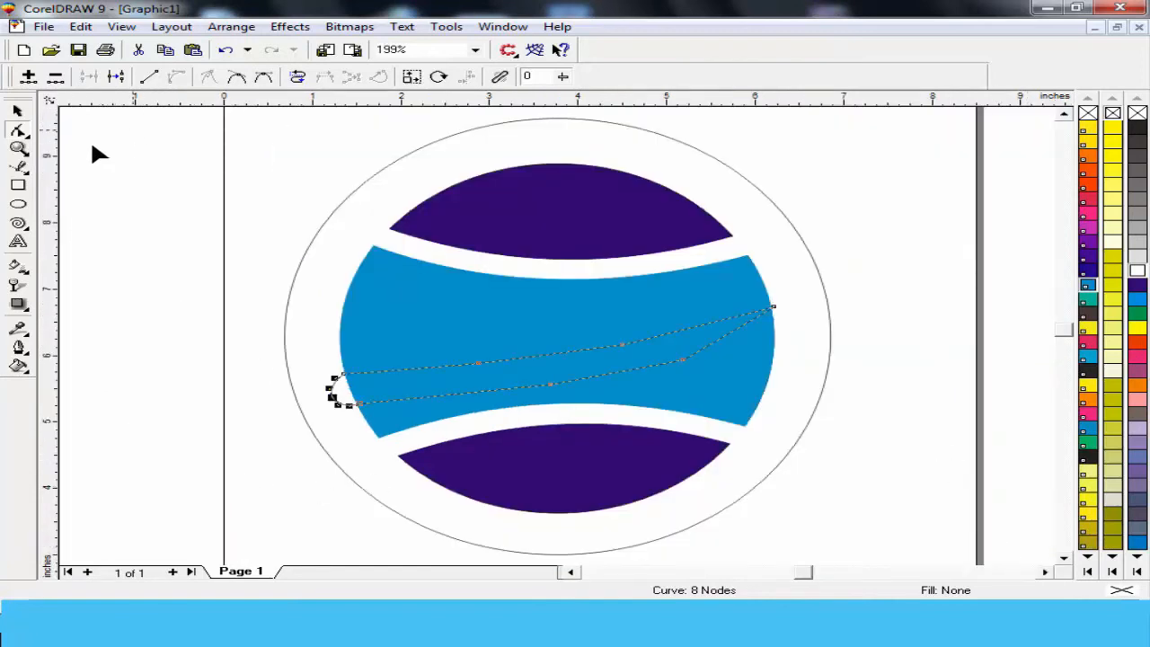
pyautogui.click(18, 149)
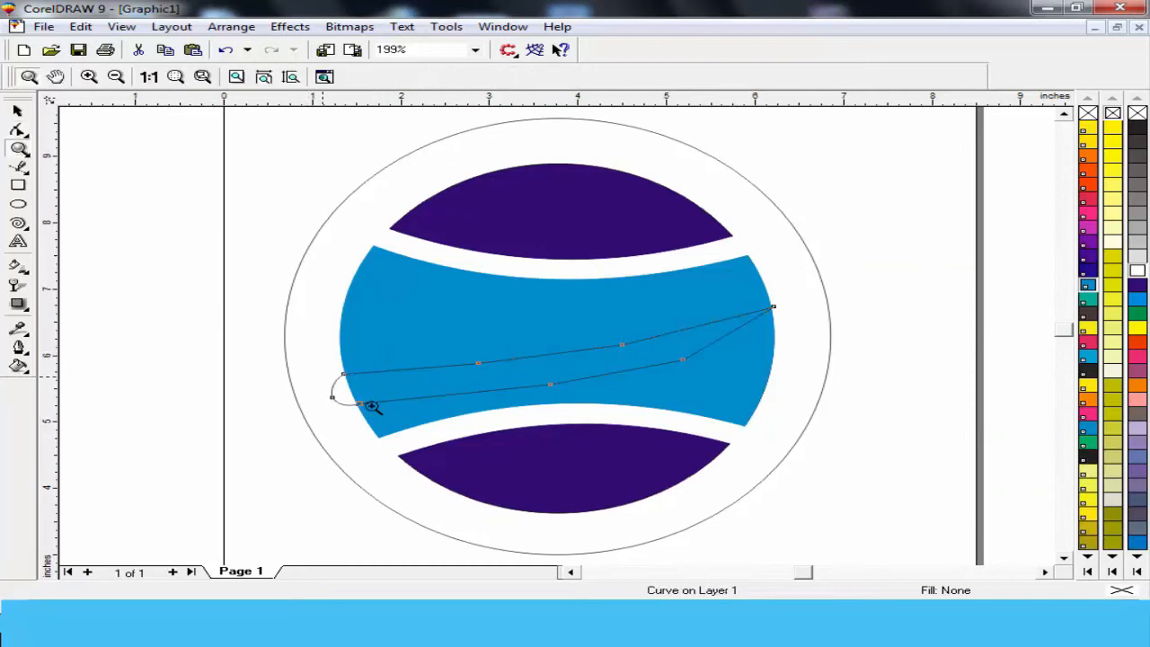
pyautogui.moveTo(760, 361); pyautogui.dragTo(771, 425)
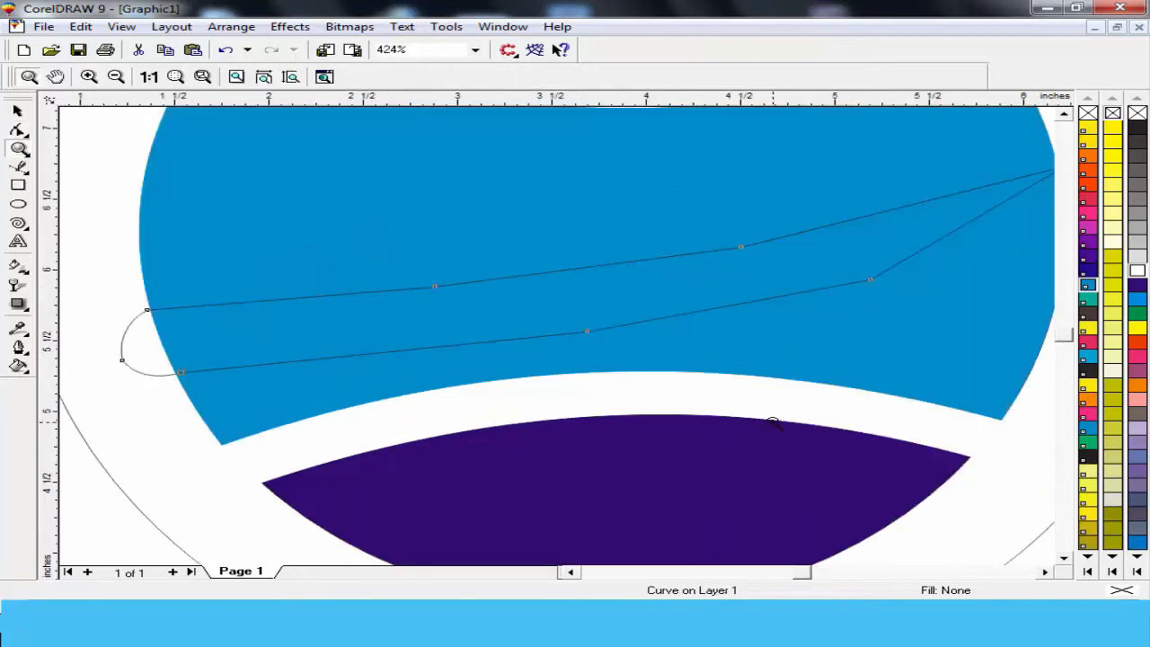
pyautogui.click(17, 130)
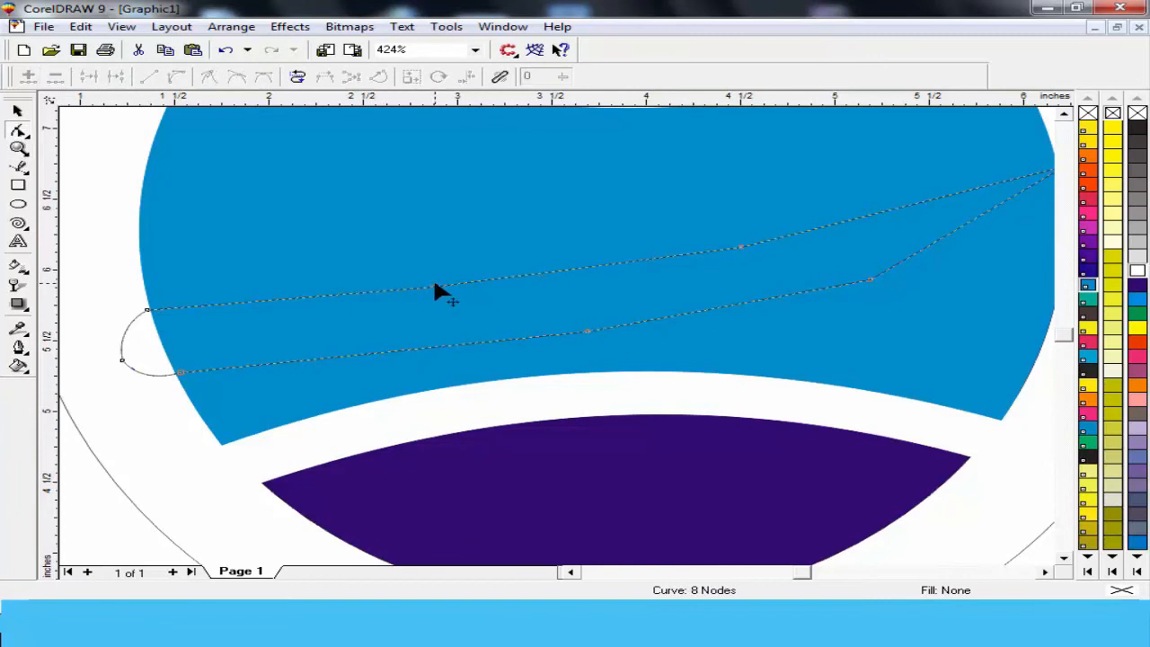
pyautogui.moveTo(435, 286); pyautogui.dragTo(445, 290)
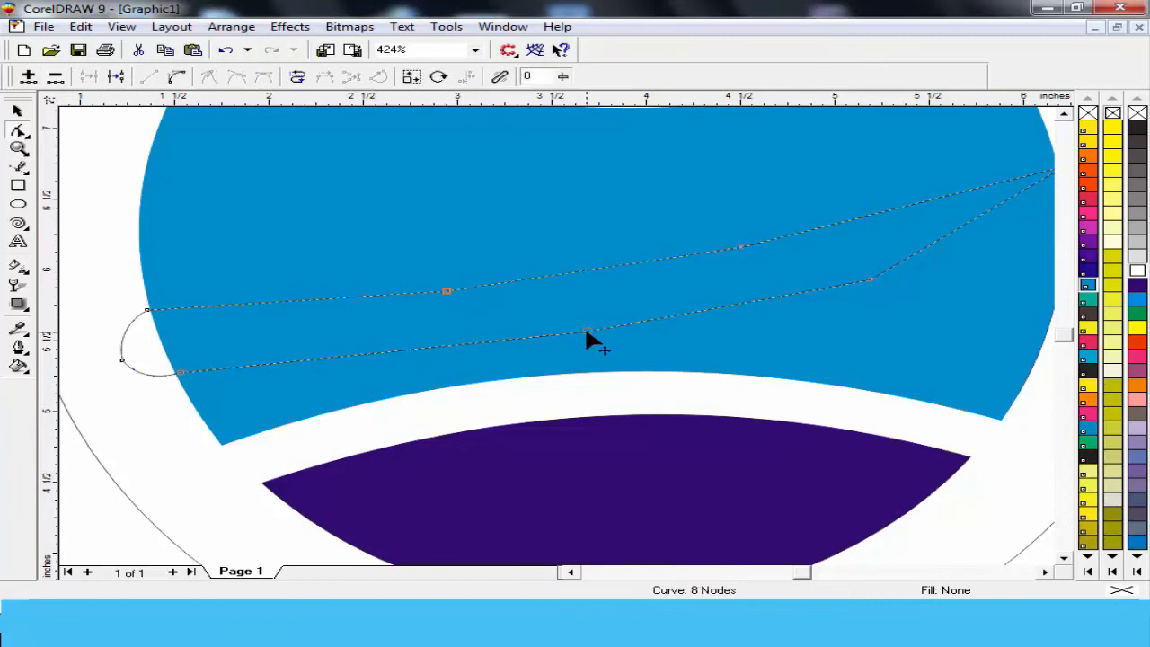
pyautogui.moveTo(586, 333); pyautogui.dragTo(576, 325)
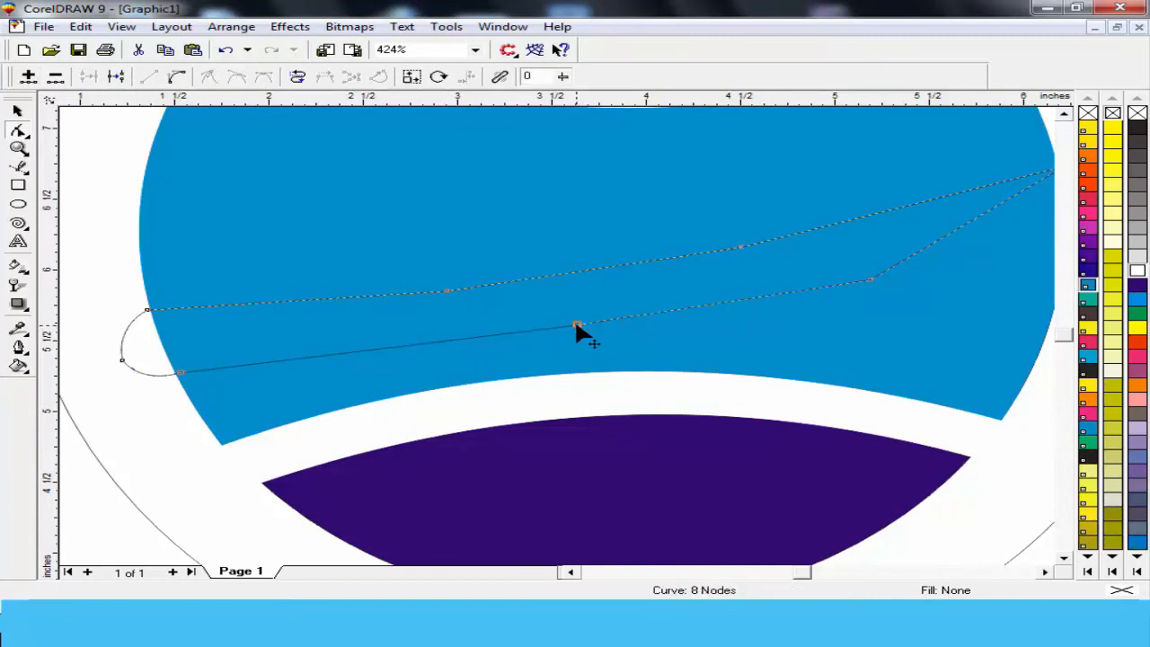
# Step: Convert the left segment of the swoosh's lower edge to a curve and bend it upward near the rounded end
pyautogui.click(178, 79)
pyautogui.click(179, 373)
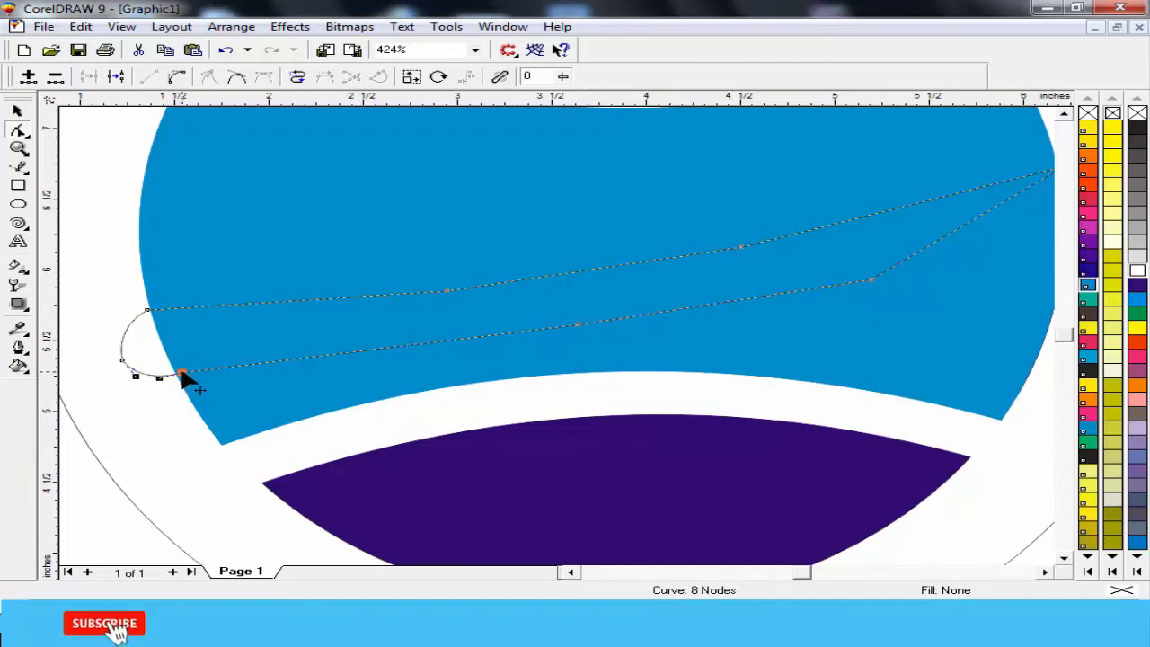
pyautogui.moveTo(159, 378)
pyautogui.mouseDown()
pyautogui.moveTo(189, 365)
pyautogui.moveTo(159, 388)
pyautogui.moveTo(159, 378)
pyautogui.mouseUp()
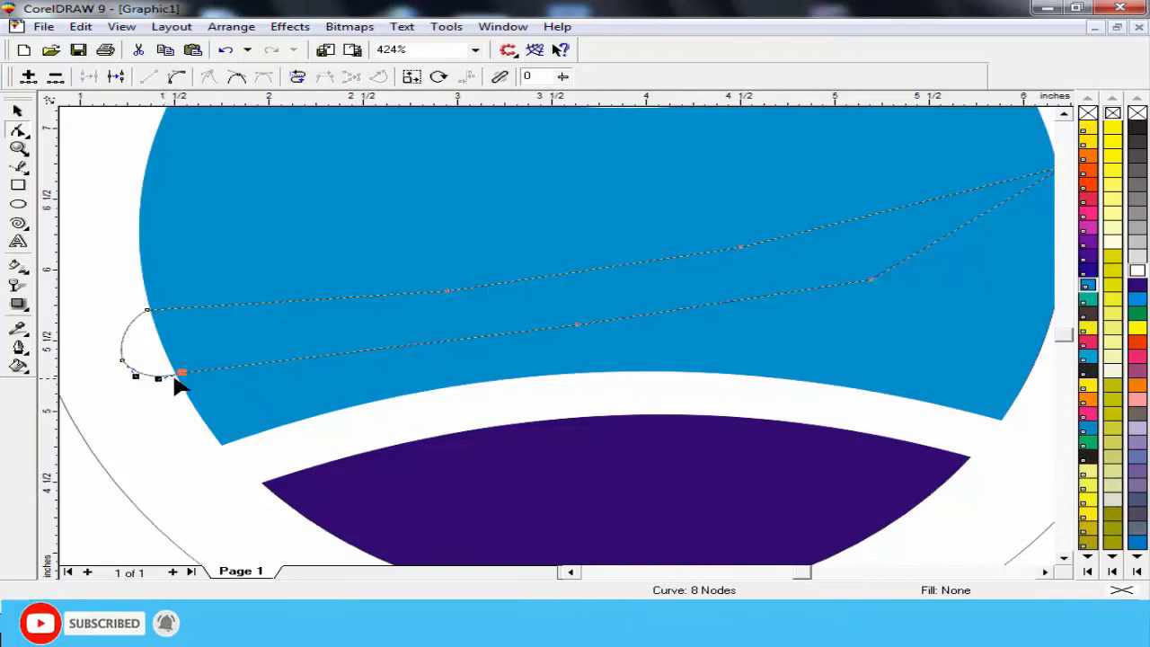
pyautogui.click(395, 344)
pyautogui.click(394, 346)
pyautogui.click(388, 346)
pyautogui.click(388, 347)
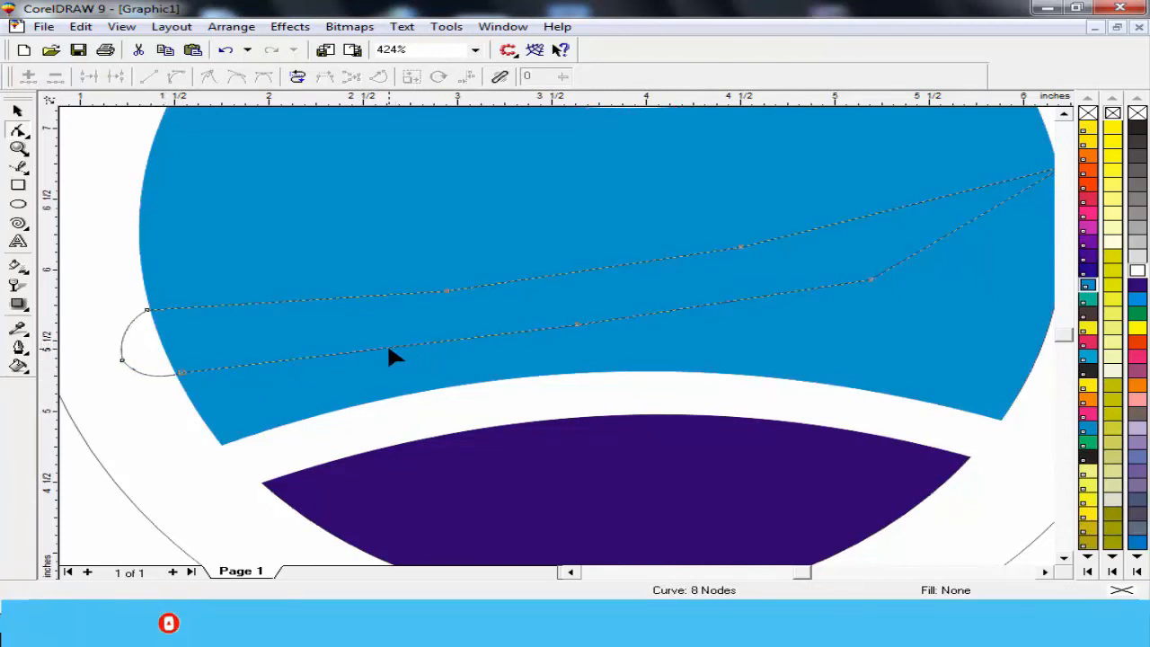
pyautogui.click(387, 348)
pyautogui.click(178, 77)
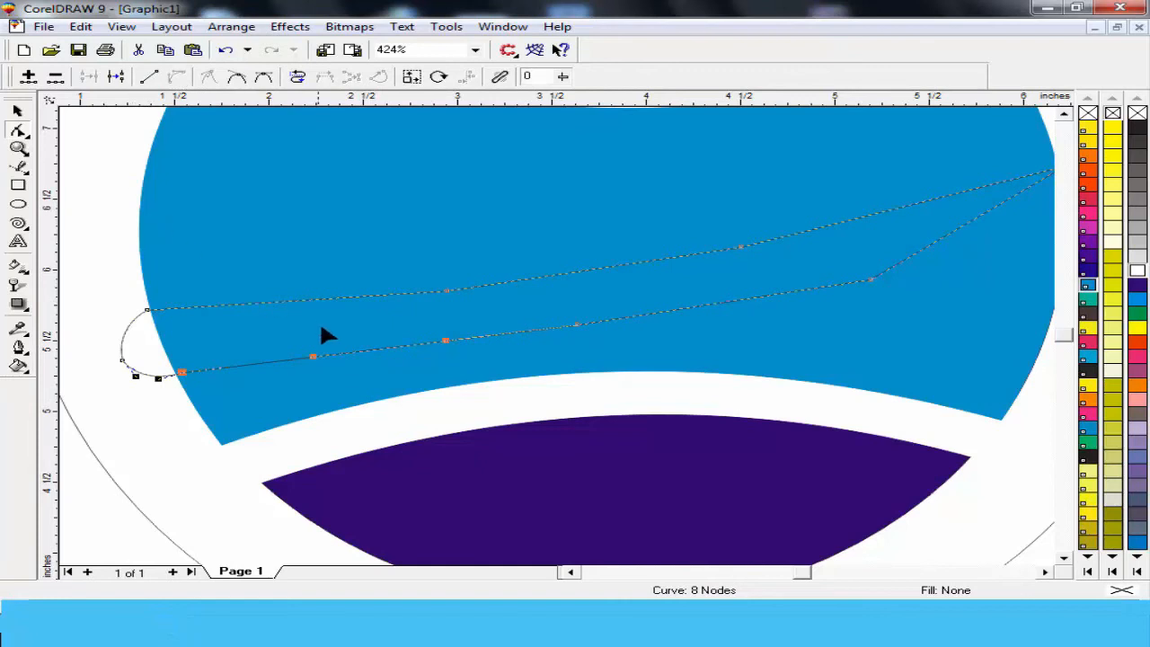
pyautogui.moveTo(313, 356); pyautogui.dragTo(197, 353)
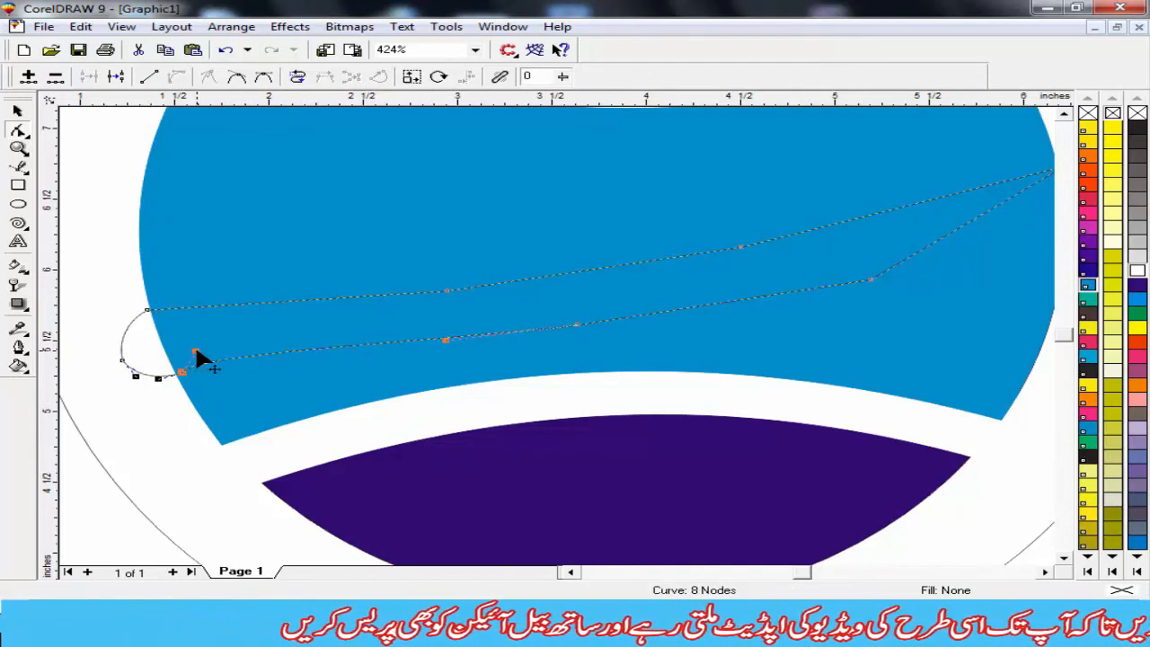
# Step: Delete the left intermediate node on the swoosh's upper edge, convert the merged segment to a curve and bow it downward
pyautogui.click(445, 292)
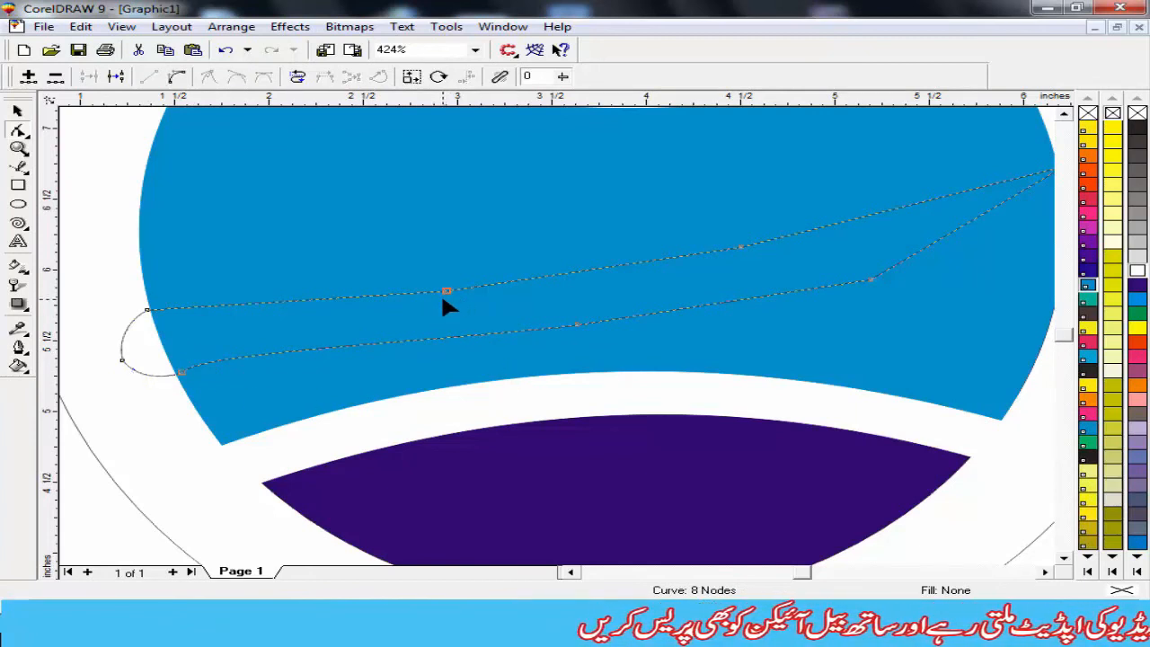
pyautogui.click(739, 247)
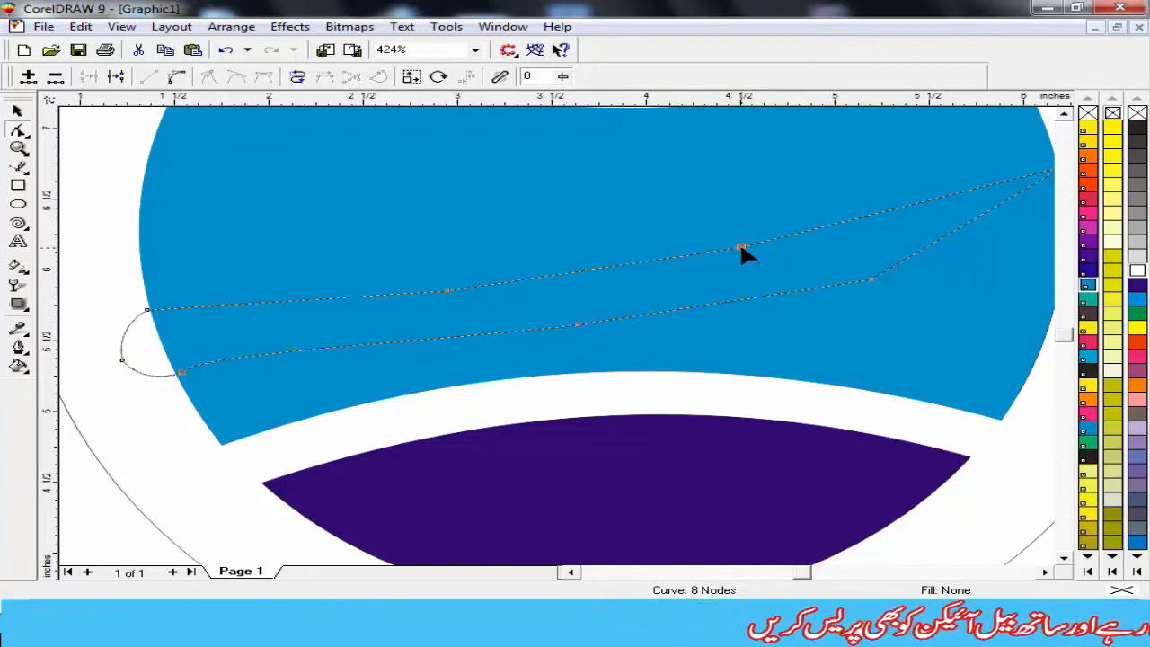
pyautogui.doubleClick(445, 292)
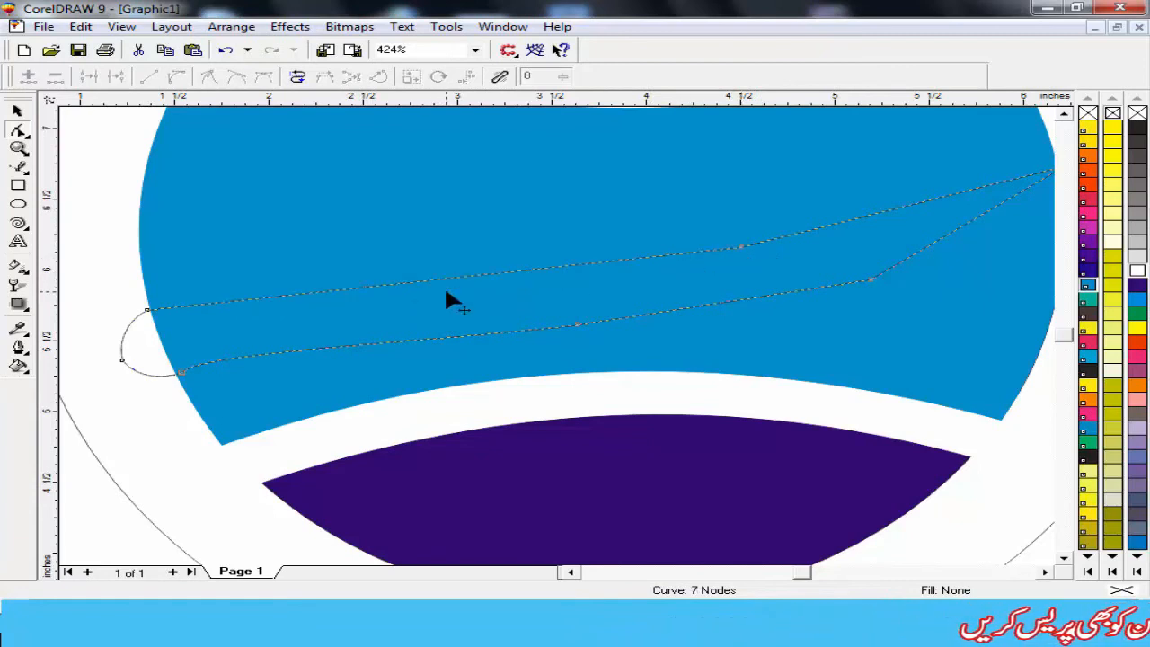
pyautogui.click(741, 249)
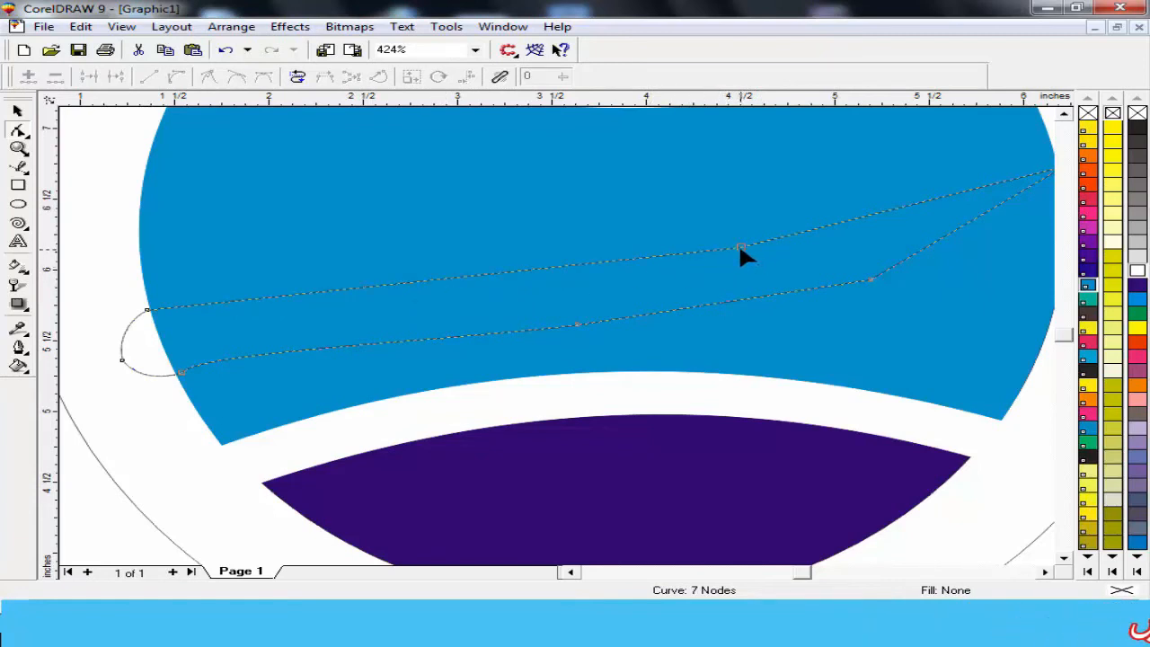
pyautogui.click(179, 77)
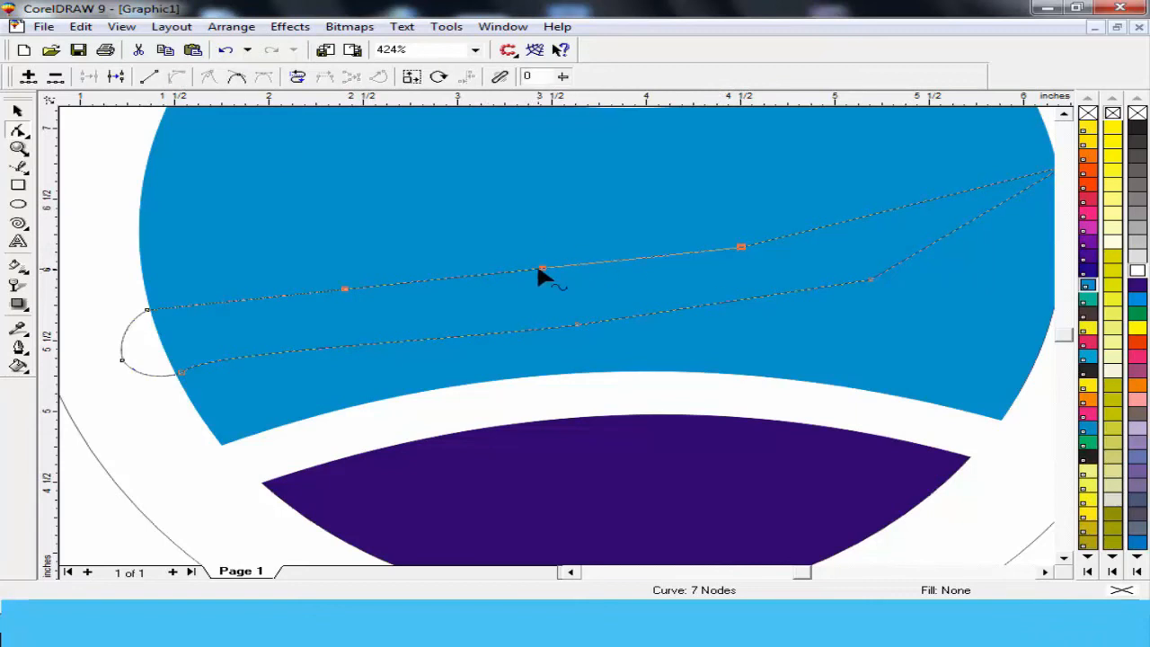
pyautogui.moveTo(543, 268); pyautogui.dragTo(543, 289)
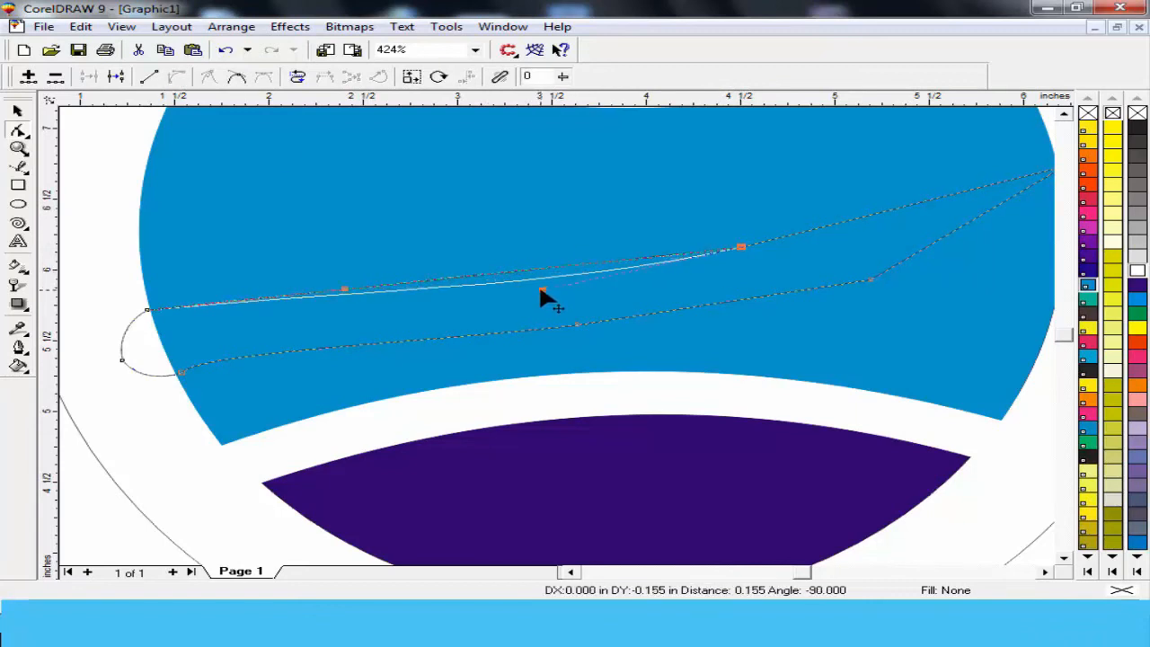
pyautogui.click(342, 289)
pyautogui.click(740, 247)
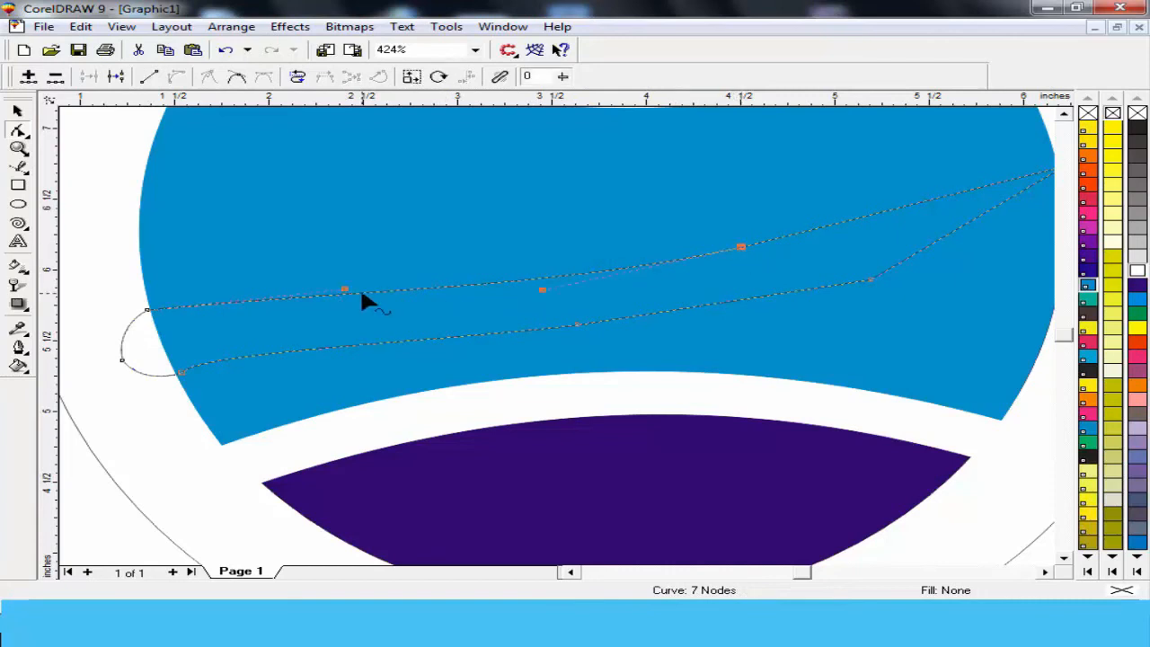
pyautogui.moveTo(344, 289); pyautogui.dragTo(333, 307)
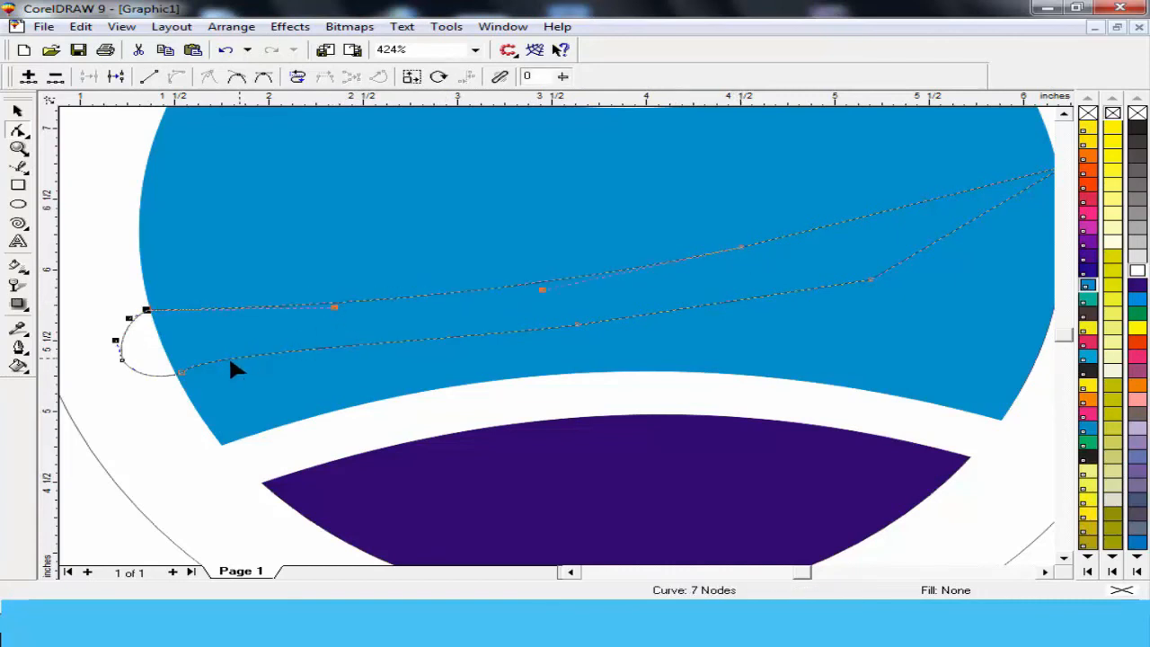
# Step: Reduce the swoosh to four nodes and adjust the curve handles near its right tip into a slim, smooth taper
pyautogui.click(182, 373)
pyautogui.moveTo(646, 266); pyautogui.dragTo(712, 281)
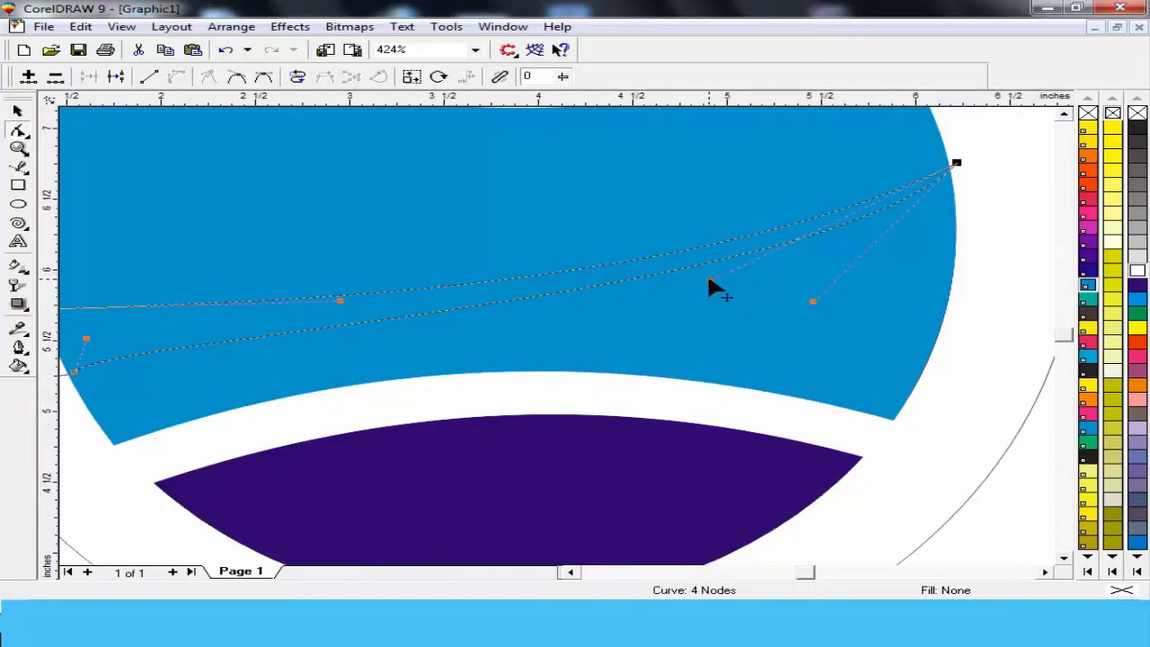
pyautogui.moveTo(712, 278); pyautogui.dragTo(804, 260)
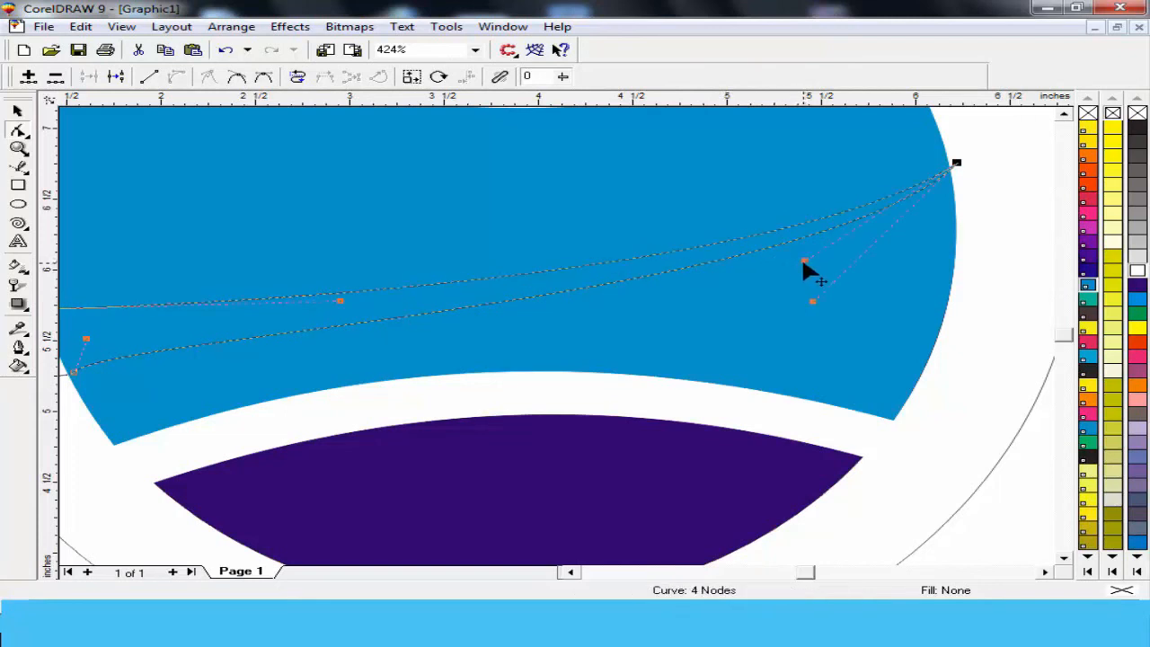
pyautogui.click(572, 572)
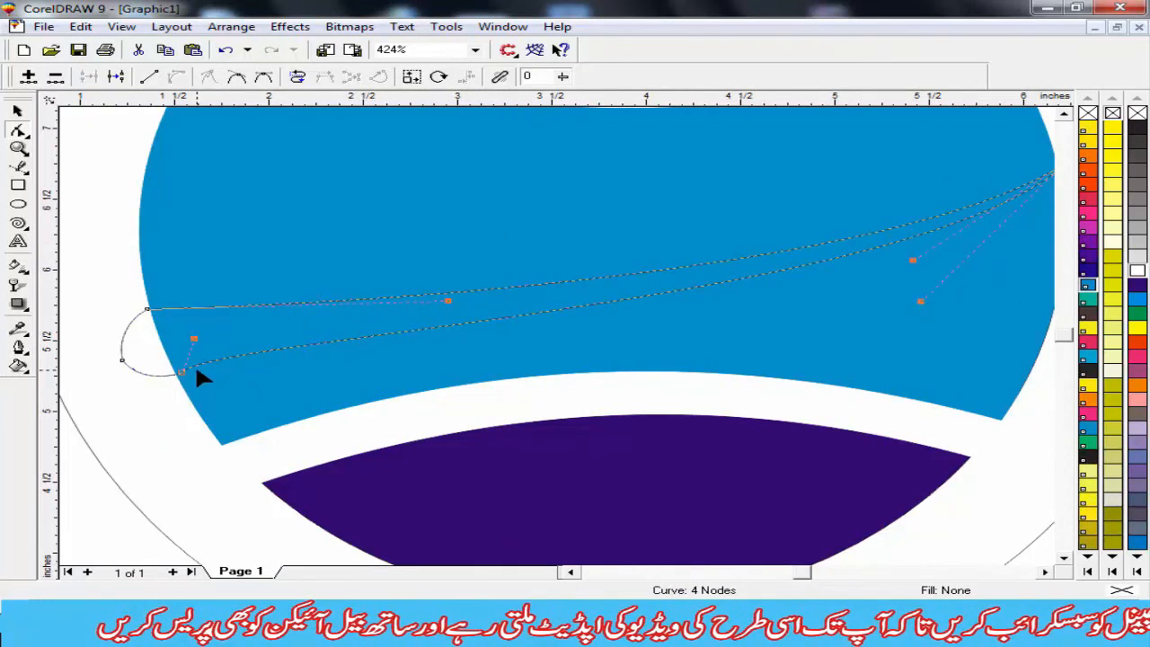
# Step: Fill the swoosh with dark blue and adjust the curve handles of the lower node at its rounded left end
pyautogui.click(1138, 286)
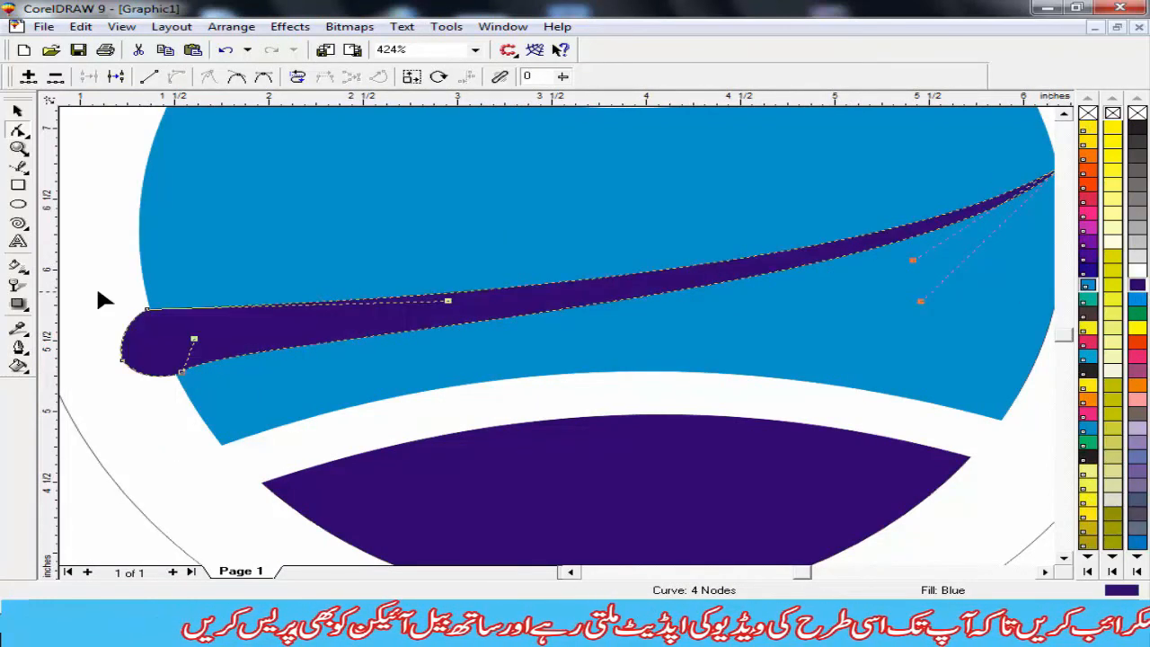
pyautogui.click(180, 373)
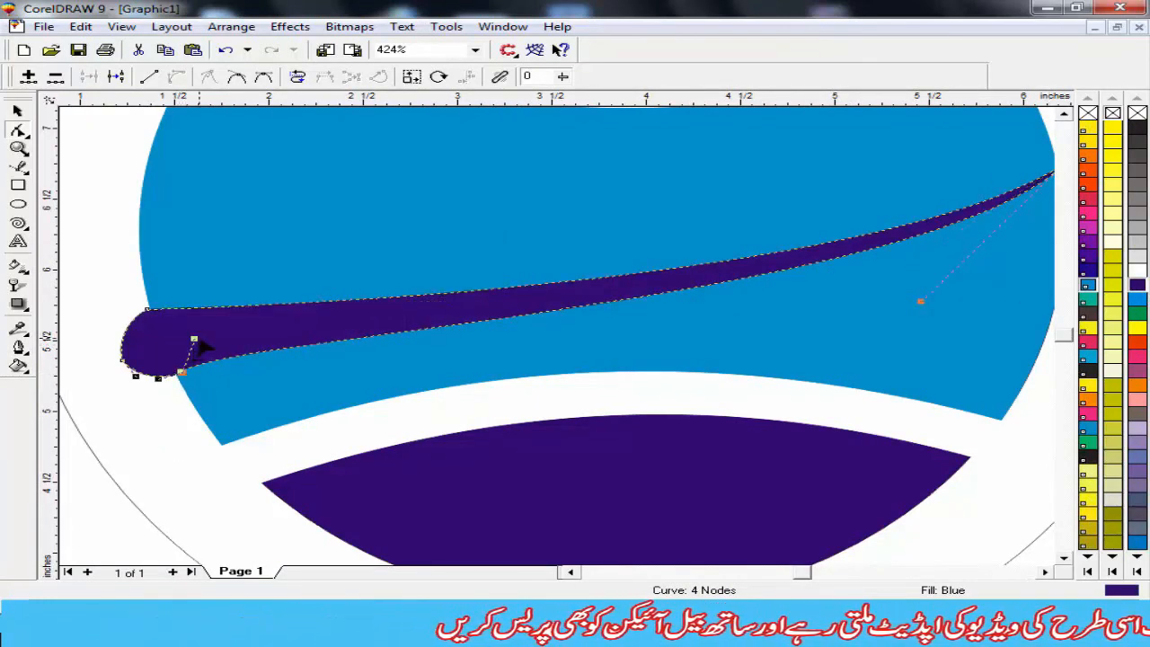
pyautogui.moveTo(159, 377); pyautogui.dragTo(159, 384)
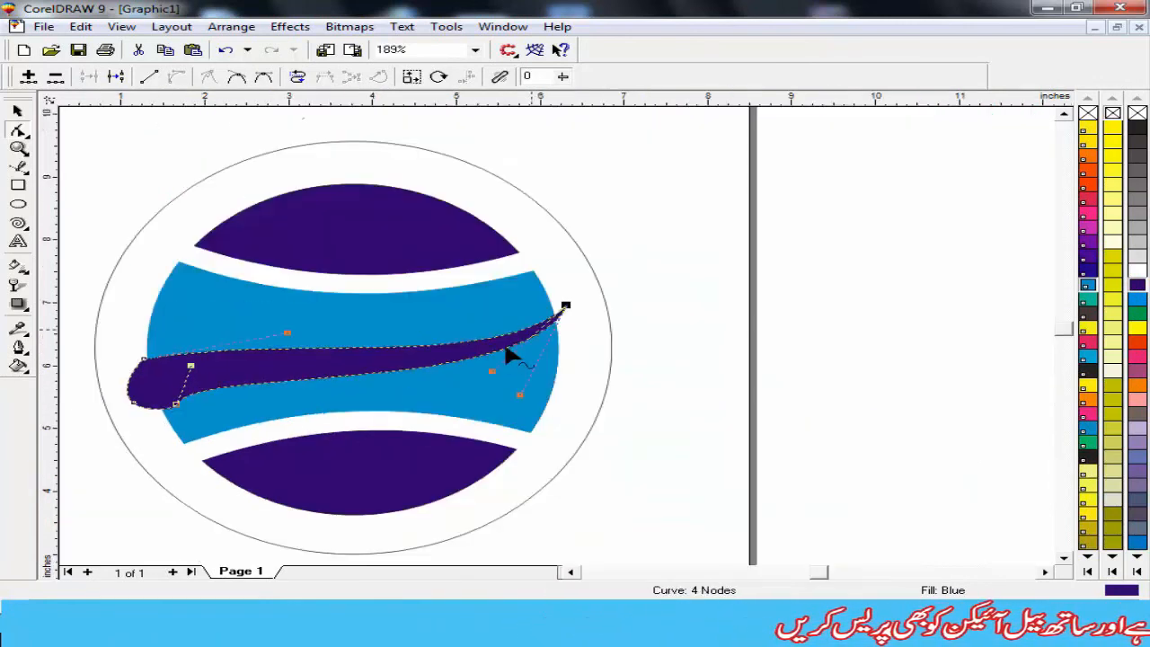
# Step: Refine the curvature of the swoosh's upper and lower edges with the handles at its left end and right tip
pyautogui.moveTo(491, 371); pyautogui.dragTo(478, 374)
pyautogui.moveTo(288, 333); pyautogui.dragTo(191, 332)
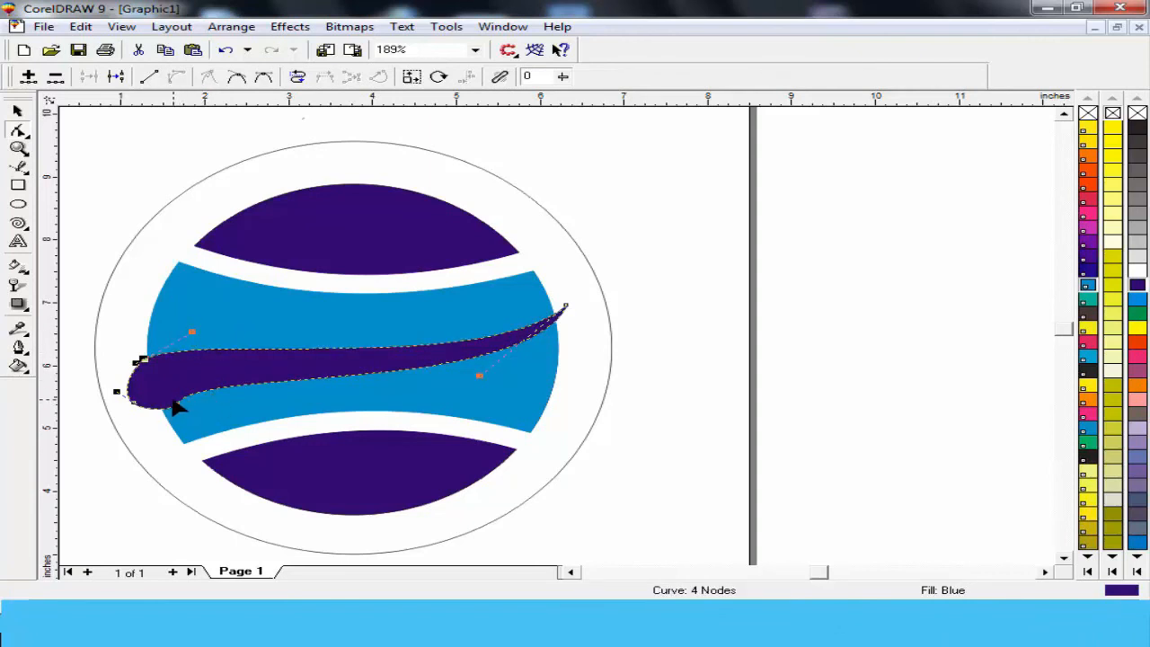
pyautogui.click(175, 405)
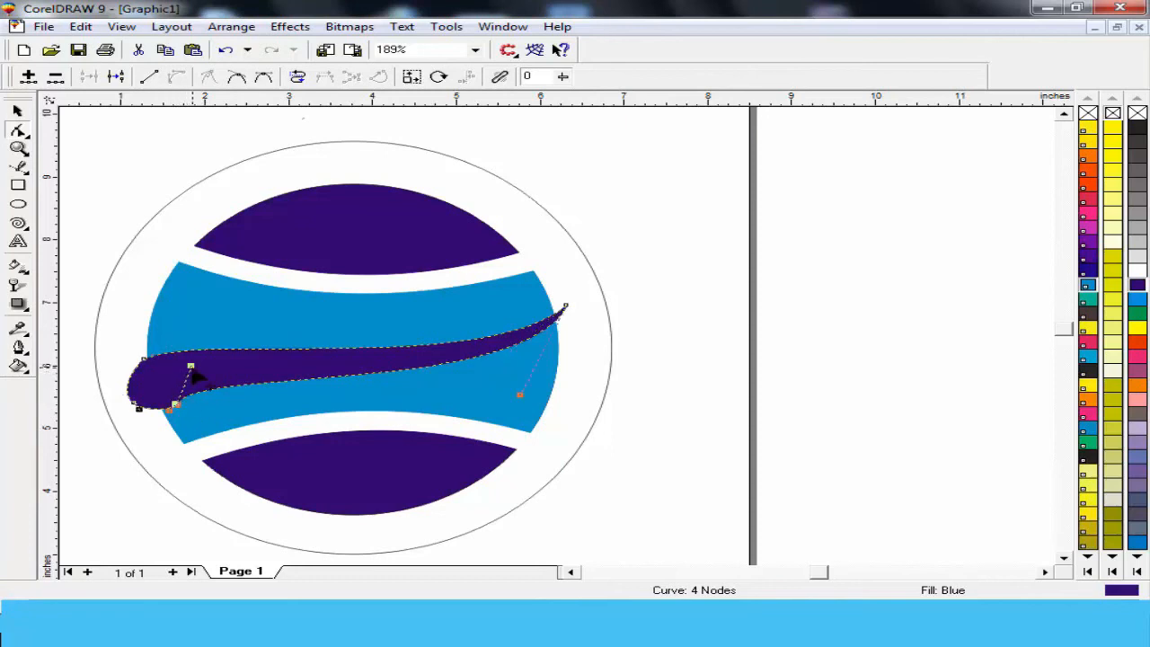
pyautogui.moveTo(191, 367); pyautogui.dragTo(154, 372)
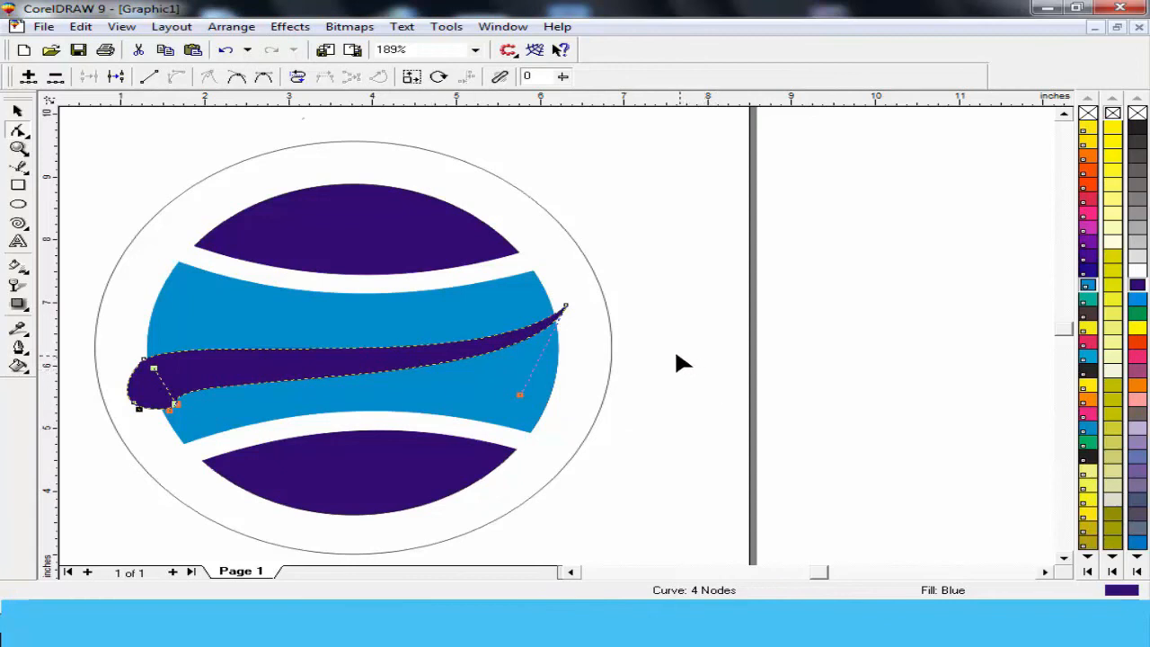
pyautogui.click(635, 358)
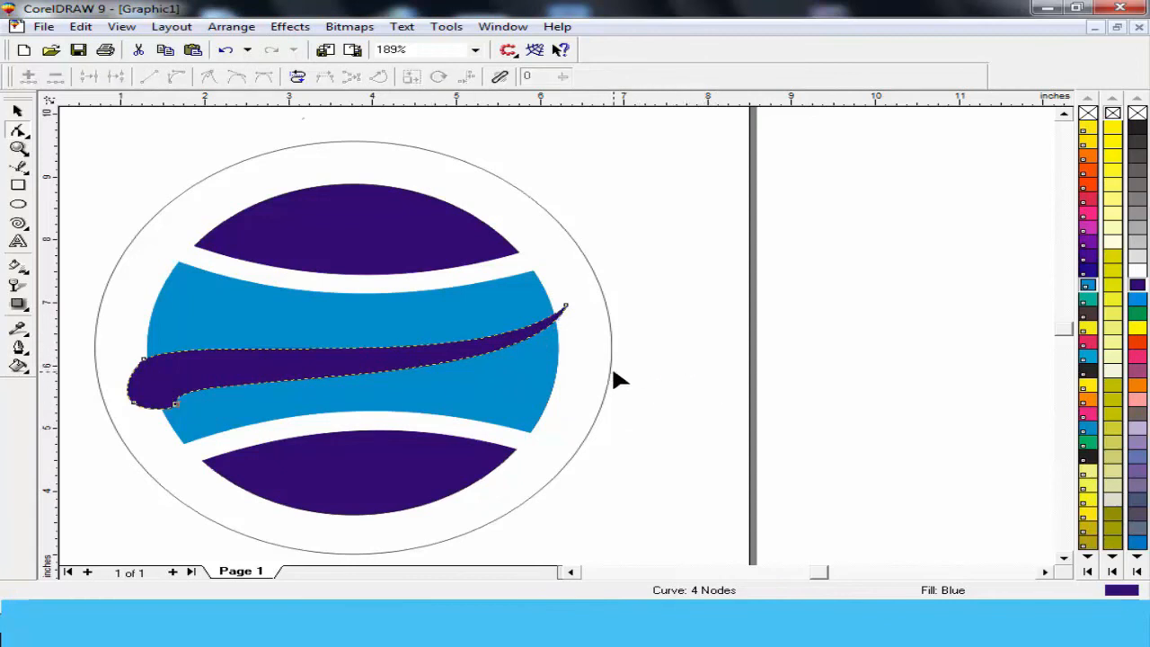
pyautogui.click(17, 111)
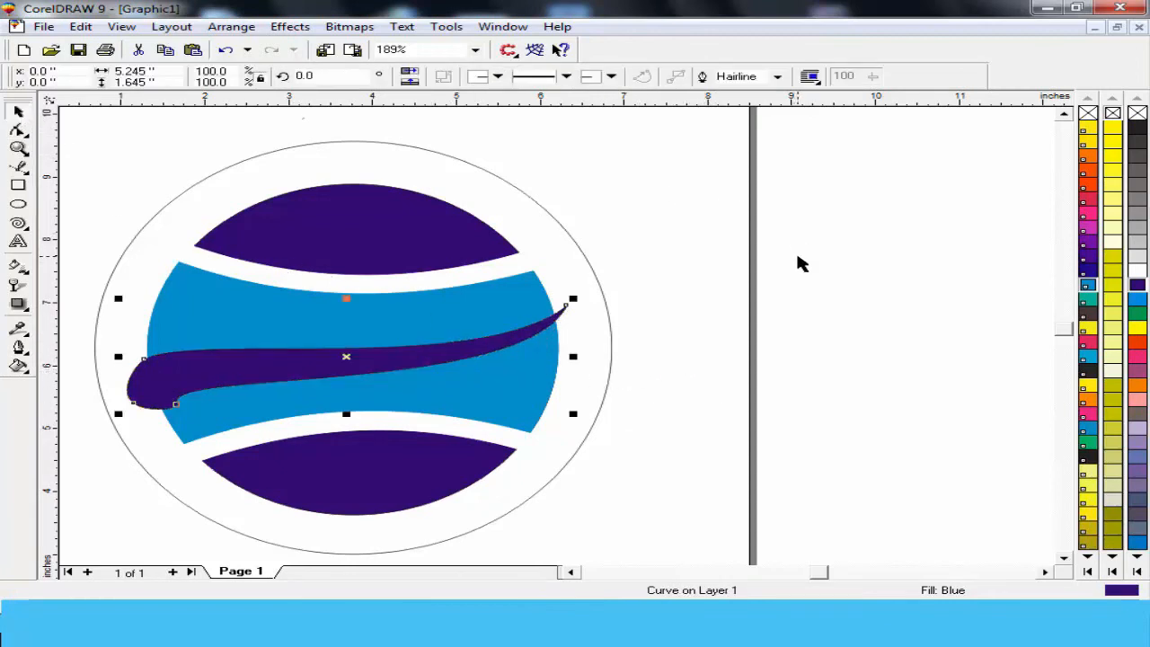
pyautogui.click(753, 268)
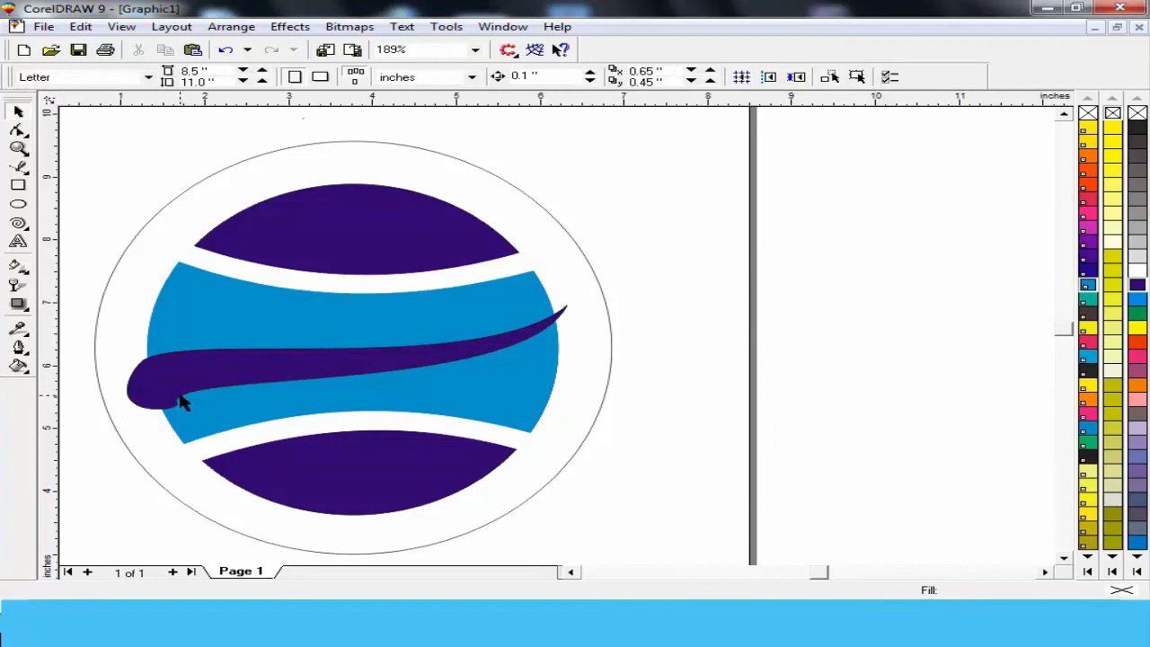
# Step: Adjust the nodes at the swoosh's left end into a fuller rounded tip
pyautogui.click(18, 130)
pyautogui.click(147, 390)
pyautogui.click(143, 364)
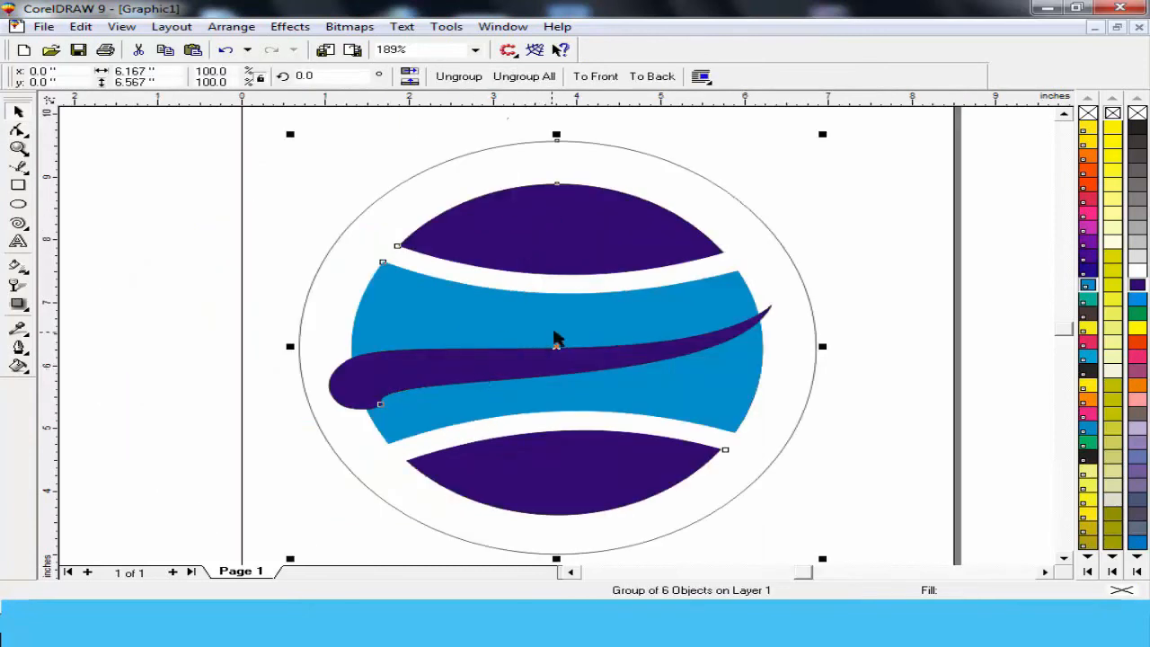
# Step: Group the six logo objects and rotate the group counterclockwise by about 14.24 degrees
pyautogui.click(556, 350)
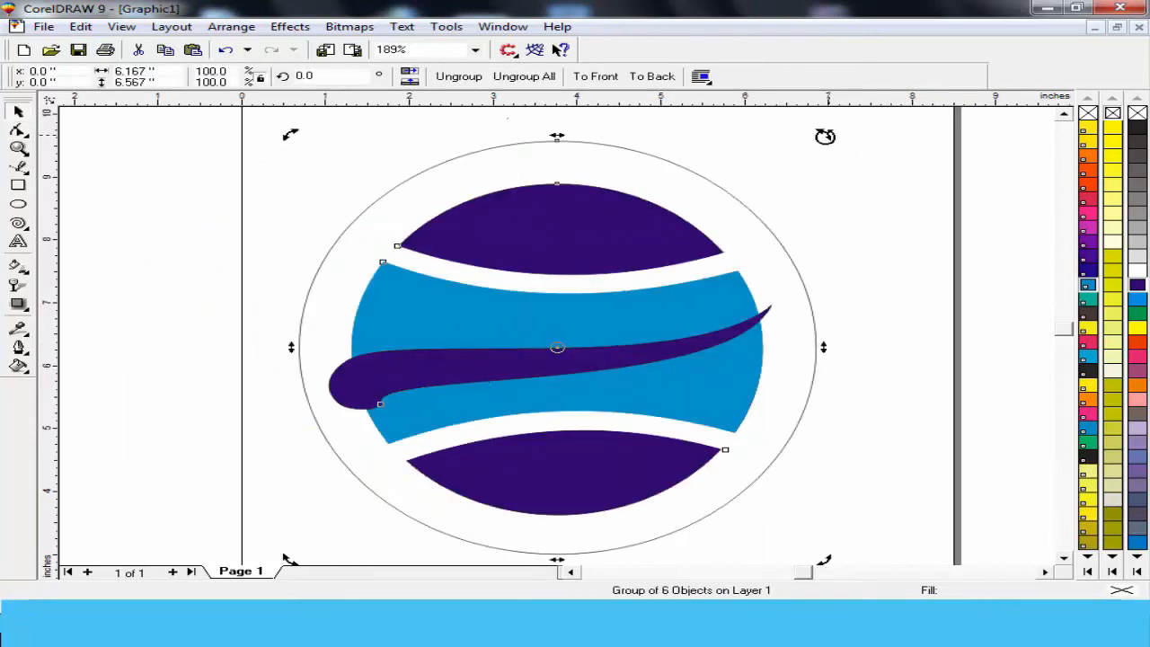
pyautogui.moveTo(822, 136); pyautogui.dragTo(724, 123)
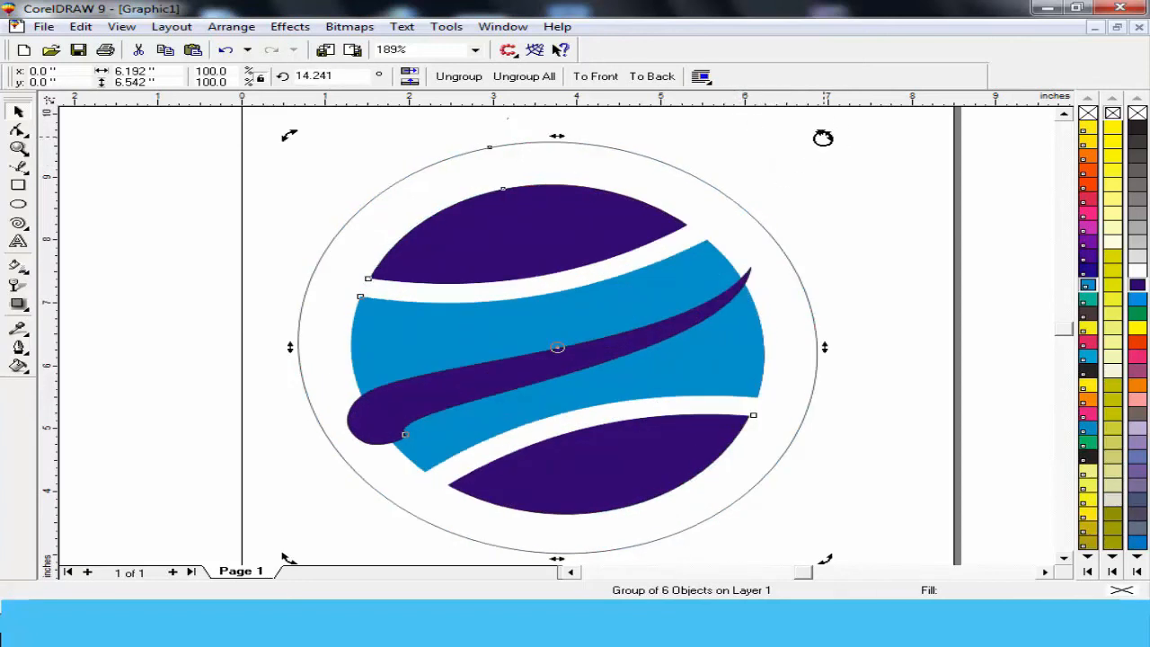
# Step: Rotate the logo group further counterclockwise to about 17.42 degrees and ungroup it
pyautogui.moveTo(822, 137); pyautogui.dragTo(805, 131)
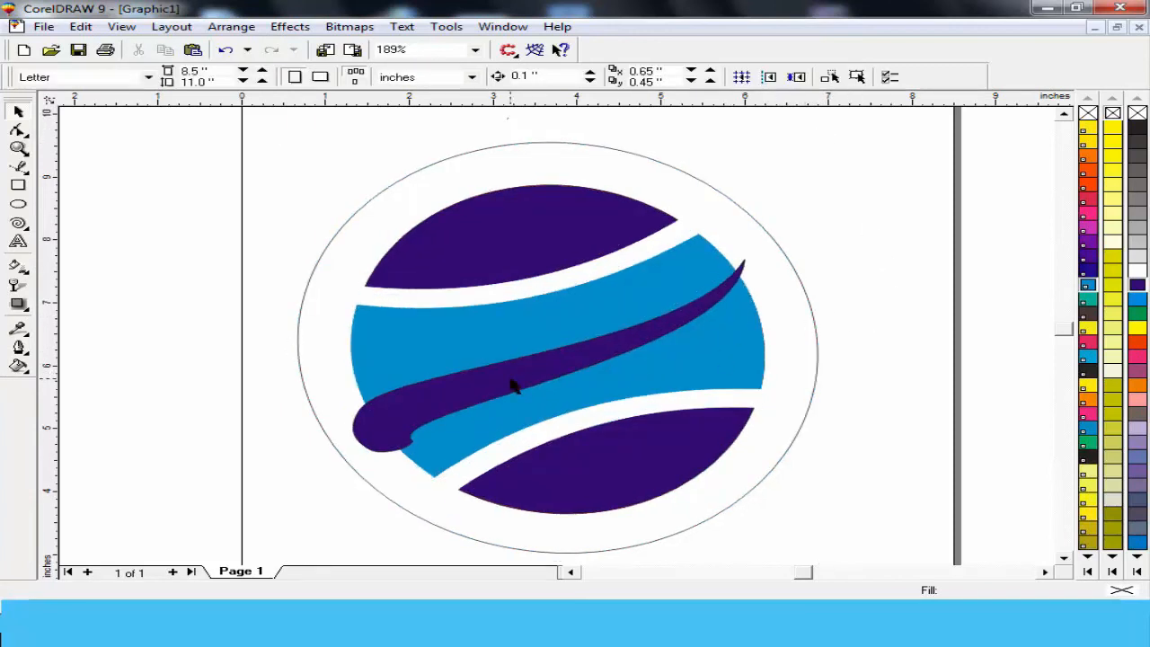
pyautogui.click(467, 283)
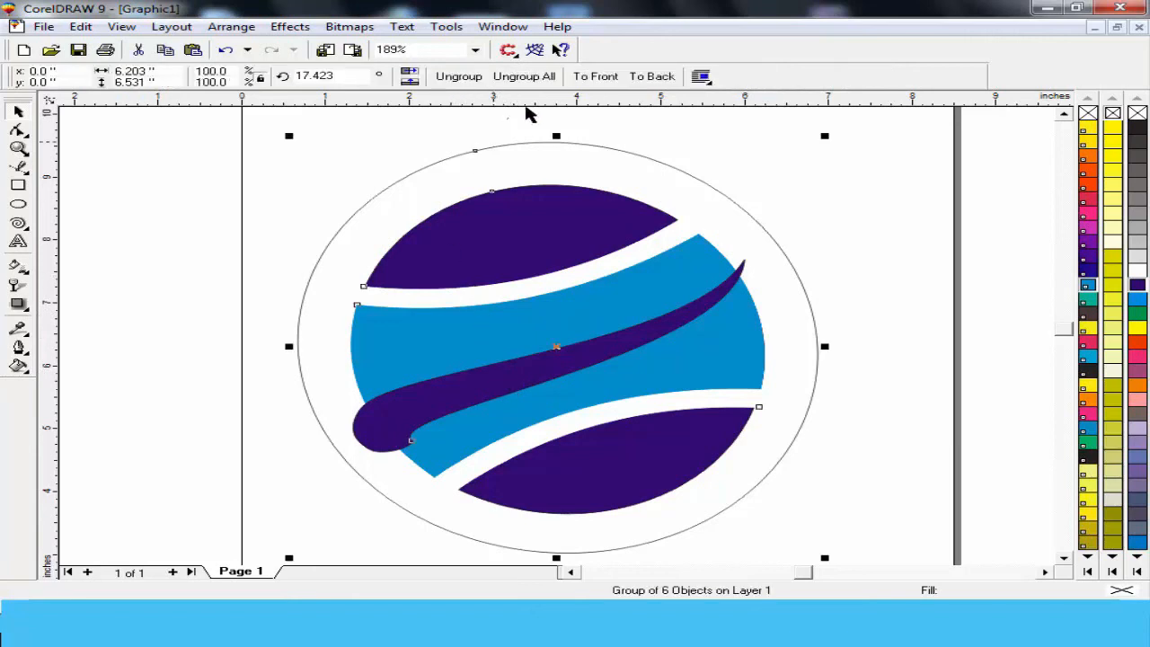
pyautogui.click(458, 76)
# Step: Change the outline color of the large outer ellipse to light gray
pyautogui.click(413, 144)
pyautogui.click(436, 167)
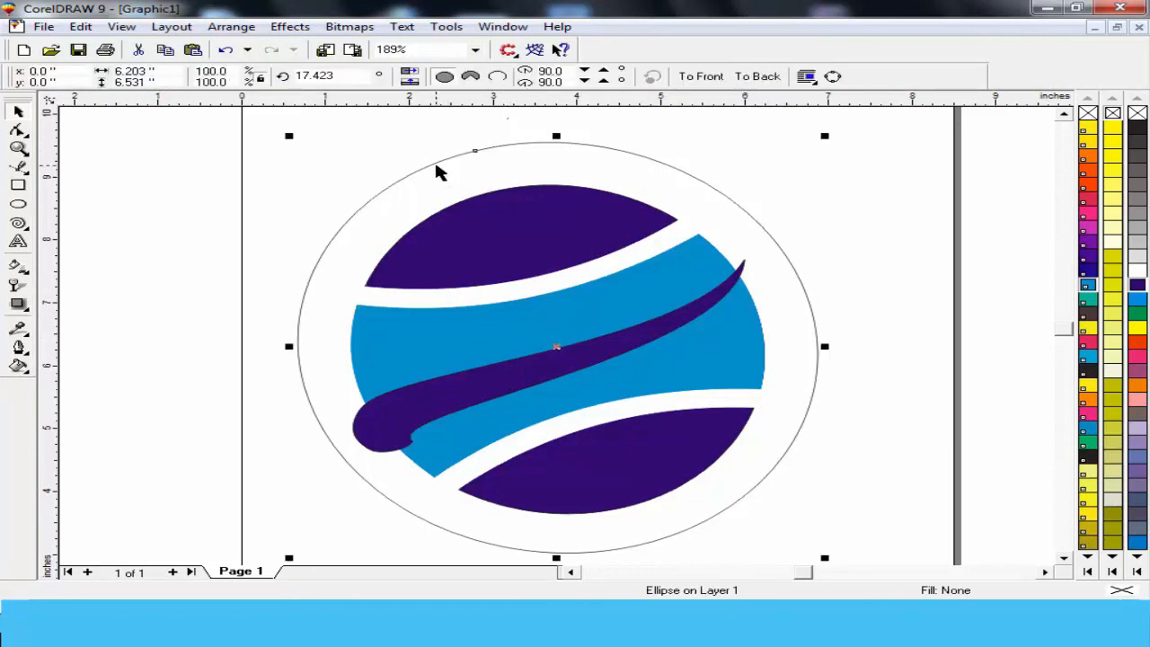
pyautogui.rightClick(1136, 259)
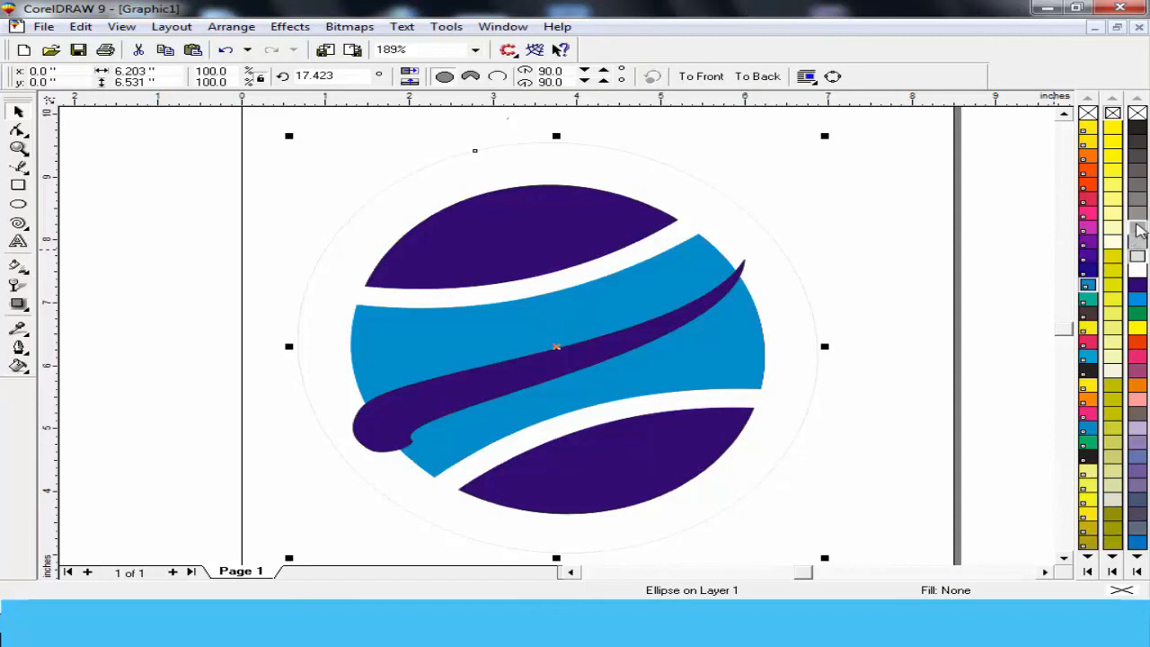
pyautogui.rightClick(1137, 229)
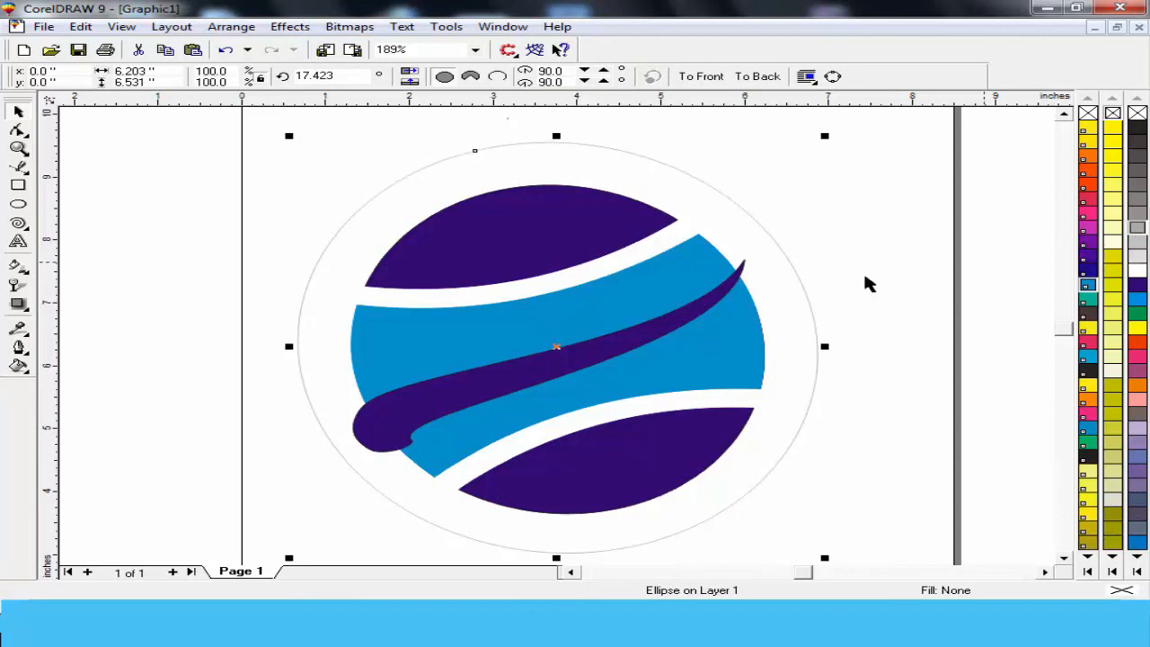
pyautogui.click(279, 259)
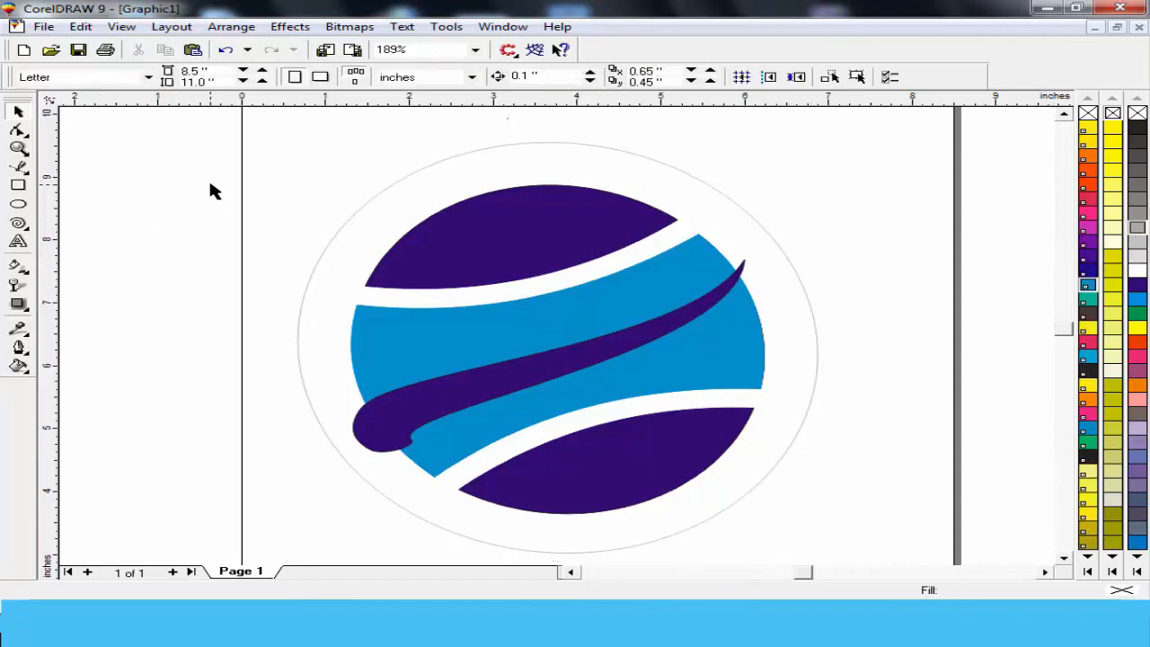
# Step: Group all six logo objects, including the outer ellipse, back together
pyautogui.moveTo(241, 133); pyautogui.dragTo(859, 475)
pyautogui.click(517, 78)
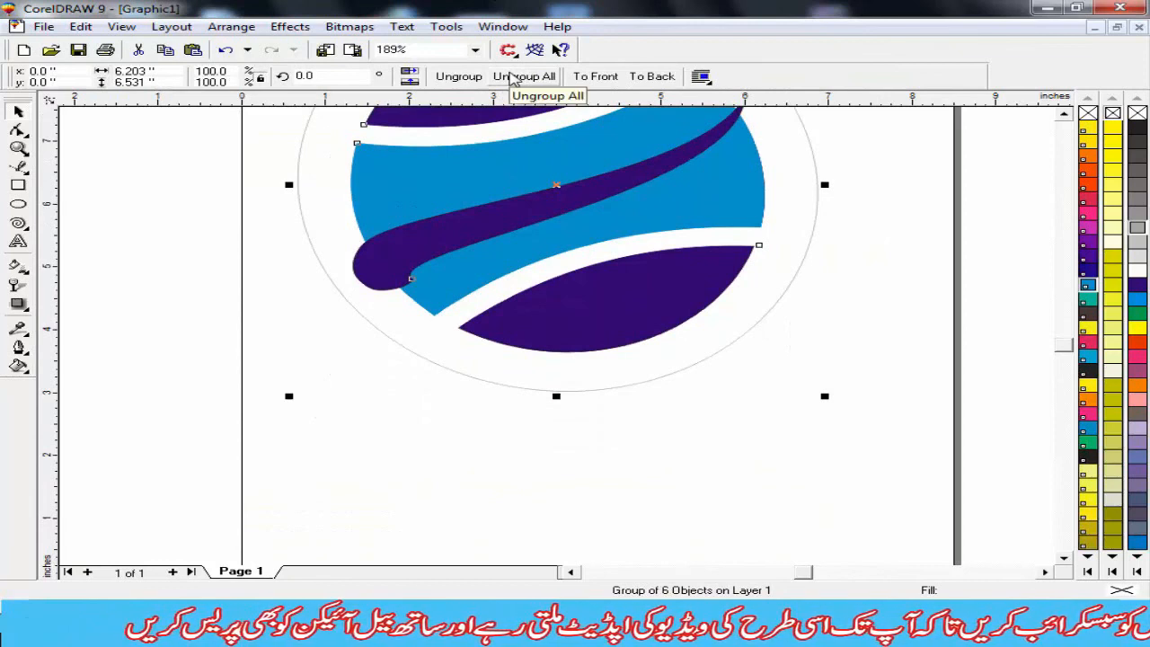
pyautogui.scroll(2, 513, 79)
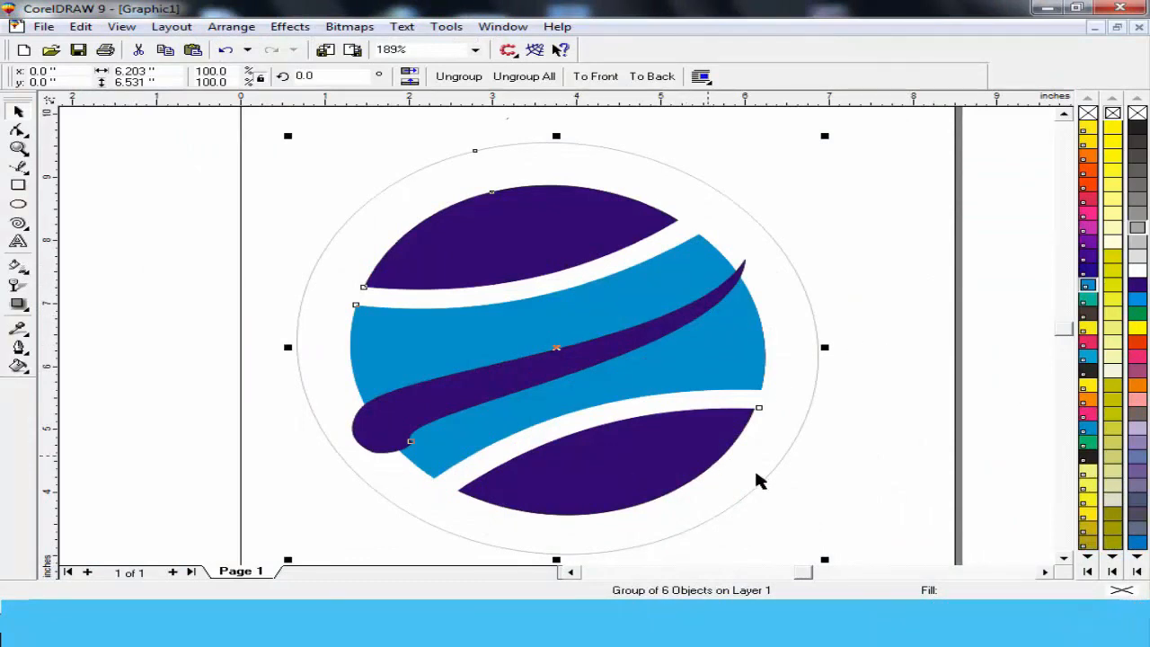
pyautogui.moveTo(865, 629)
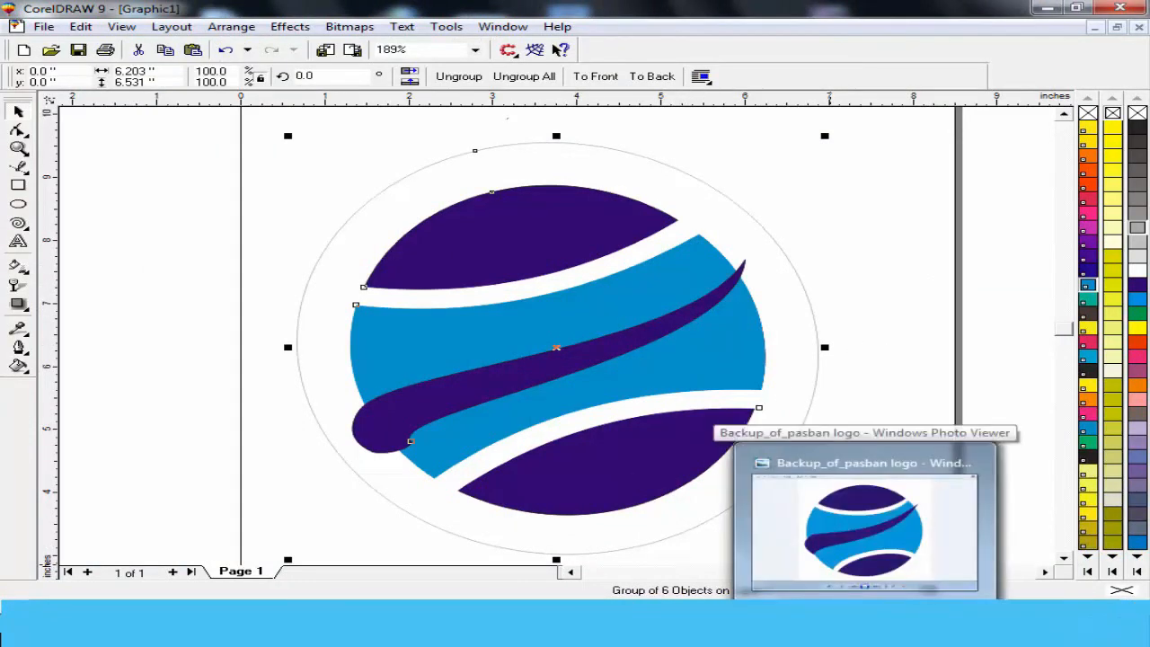